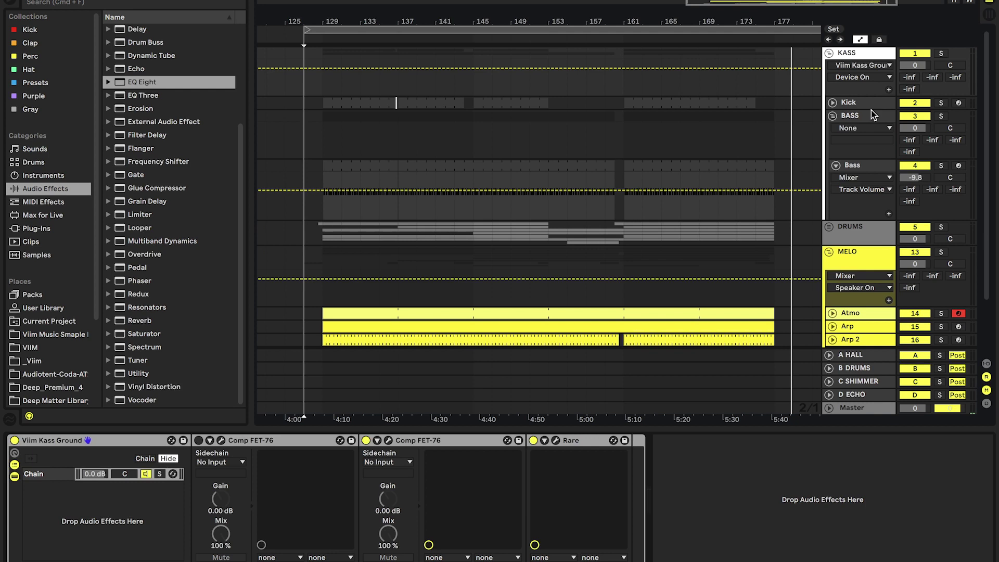
Check the Kick track's sampler devices, then place the playback start at bar 129 on the Bass track and solo it.
click(864, 104)
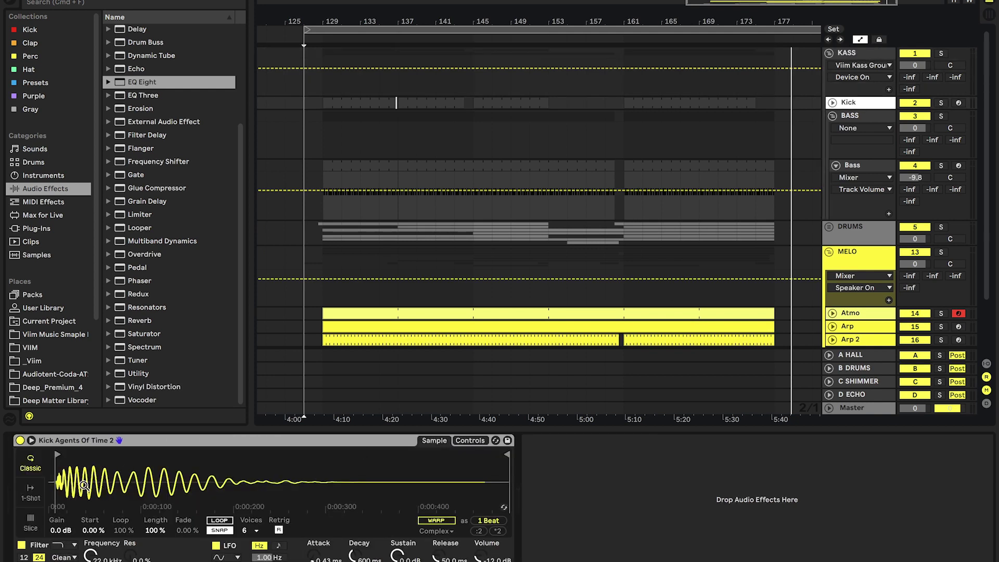
click(323, 206)
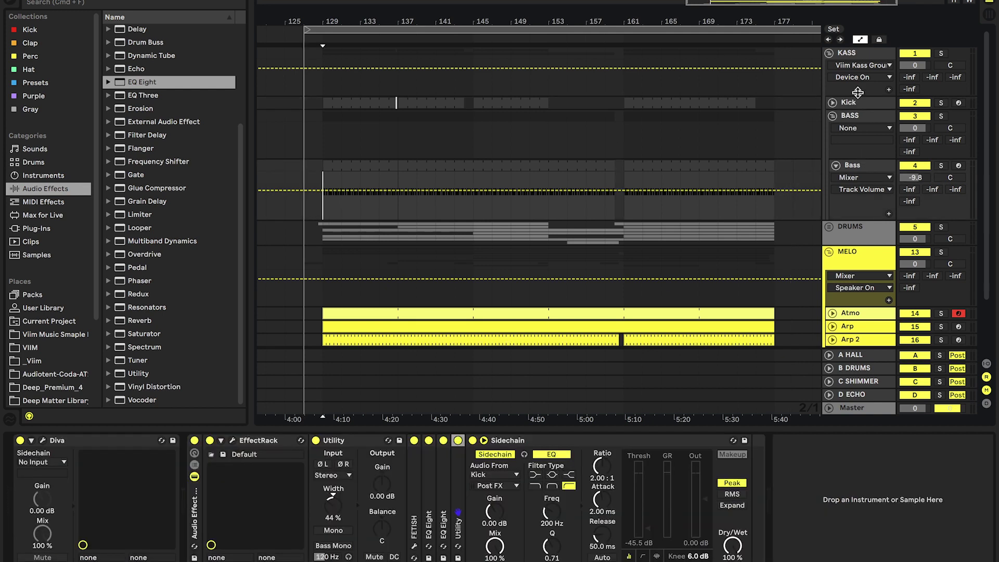
click(941, 165)
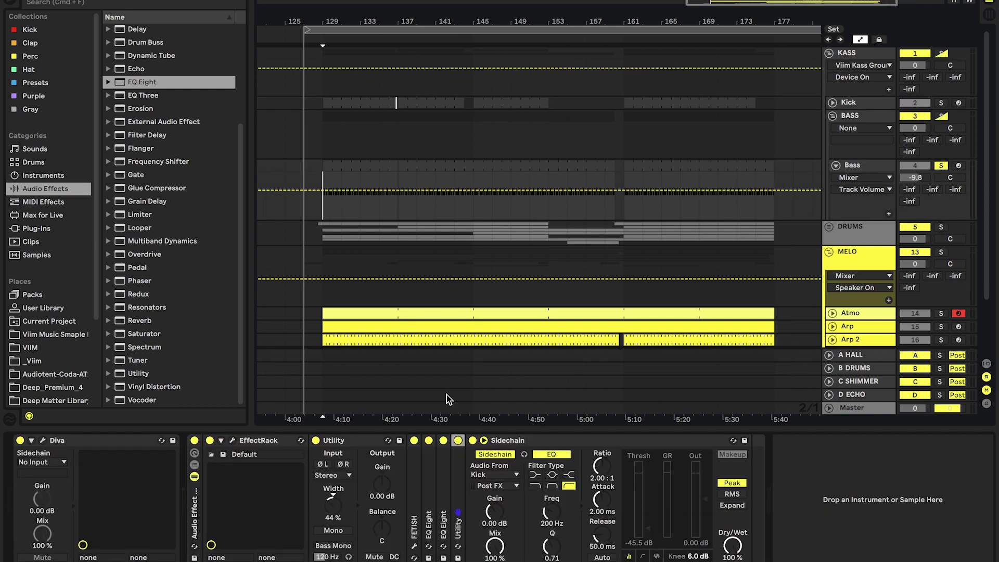
Collapse the Utility and EffectRack devices on the Bass track and switch off its Audio Effect Rack.
double_click(344, 442)
double_click(261, 442)
click(194, 440)
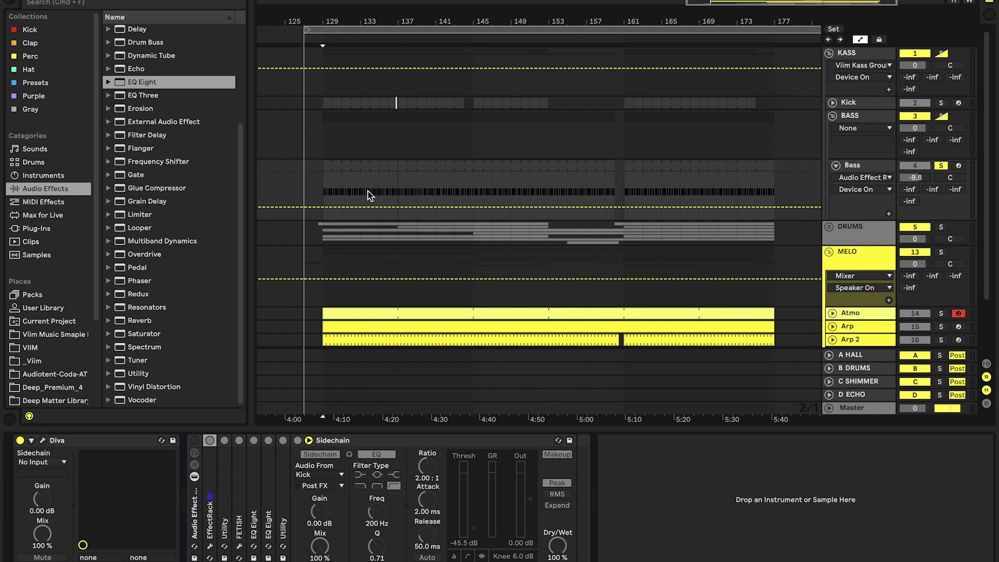
Open the Bass track's Diva synth and audition it with oscillator sync off and cross modulation altered, restoring both settings.
key(super+alt+p)
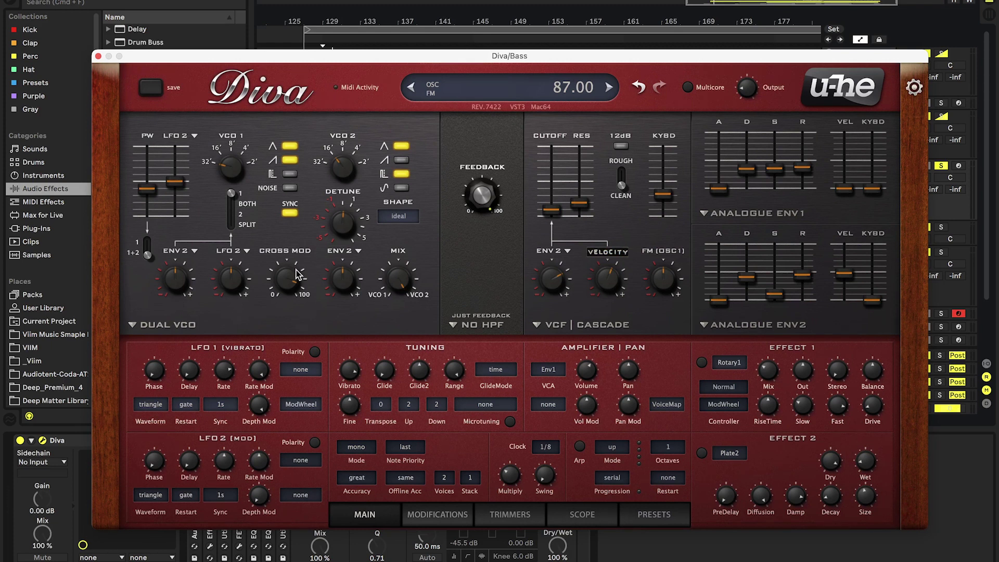
click(290, 213)
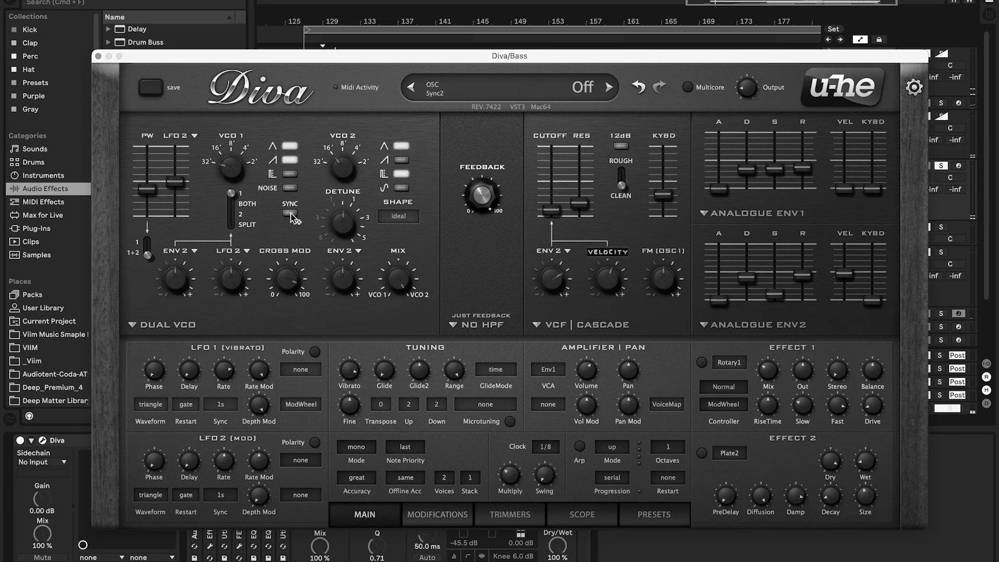
click(290, 213)
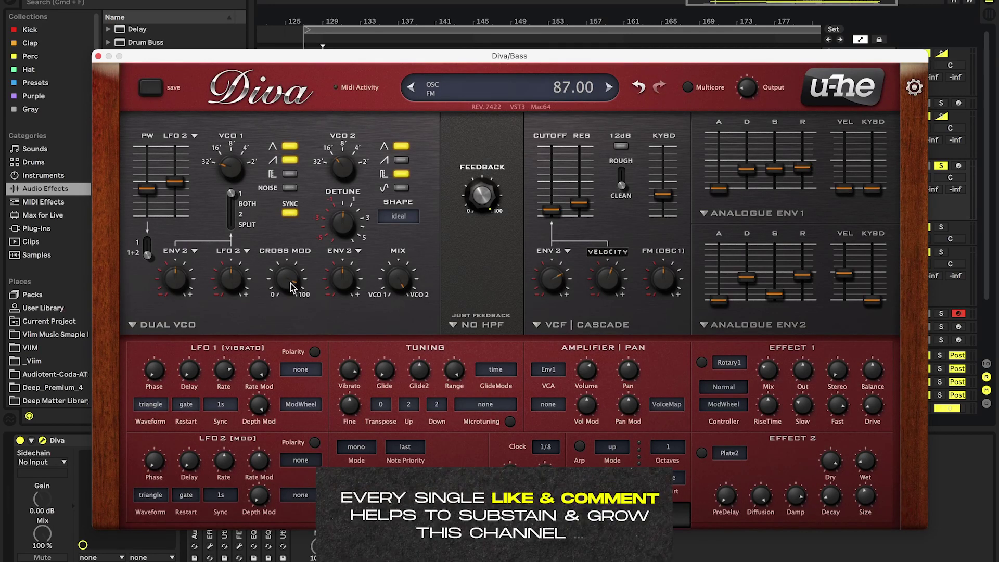
drag(290, 283, 312, 463)
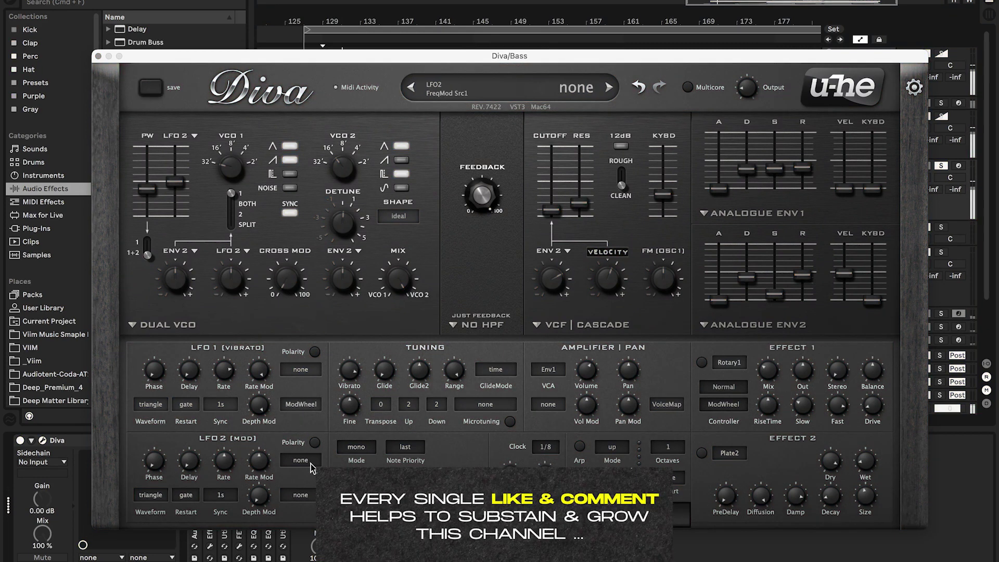
key(super+z)
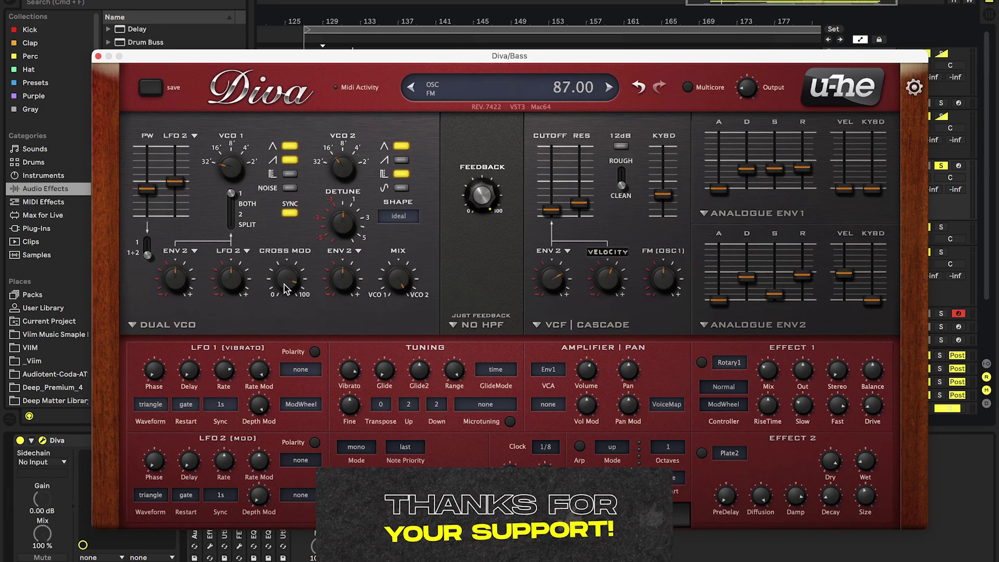
Audition VCO 2 with the sawtooth wave in place of the pulse wave, then switch back to the pulse wave.
click(402, 174)
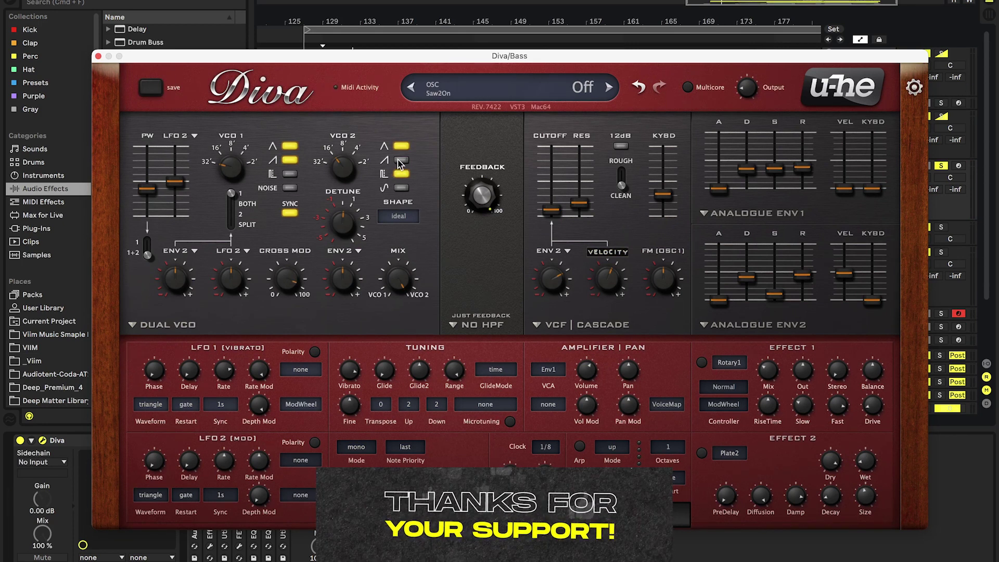
click(402, 161)
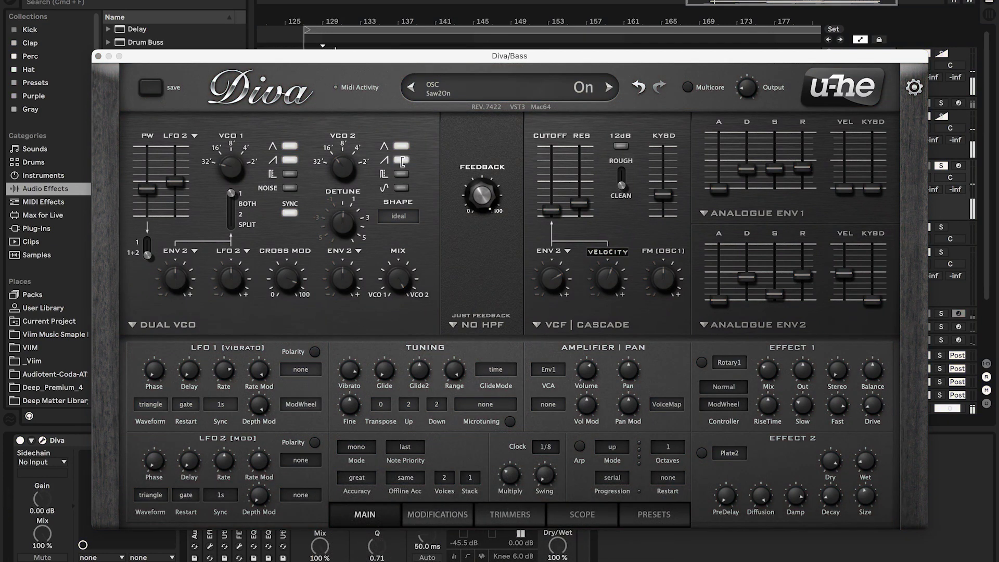
click(401, 161)
click(399, 175)
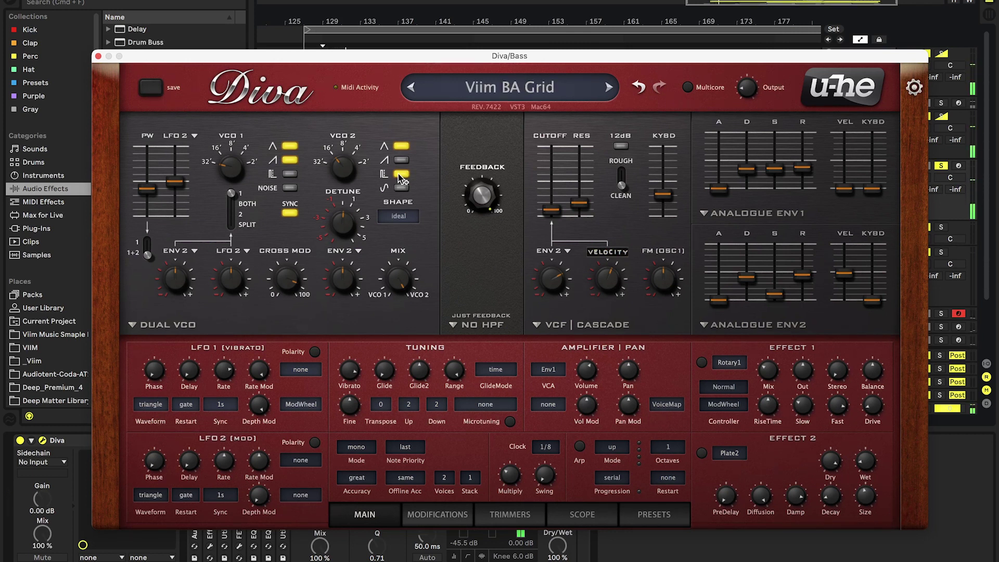
Audition the bass with the Feedback amount lowered, then return it to 100.
mouse_move(476, 193)
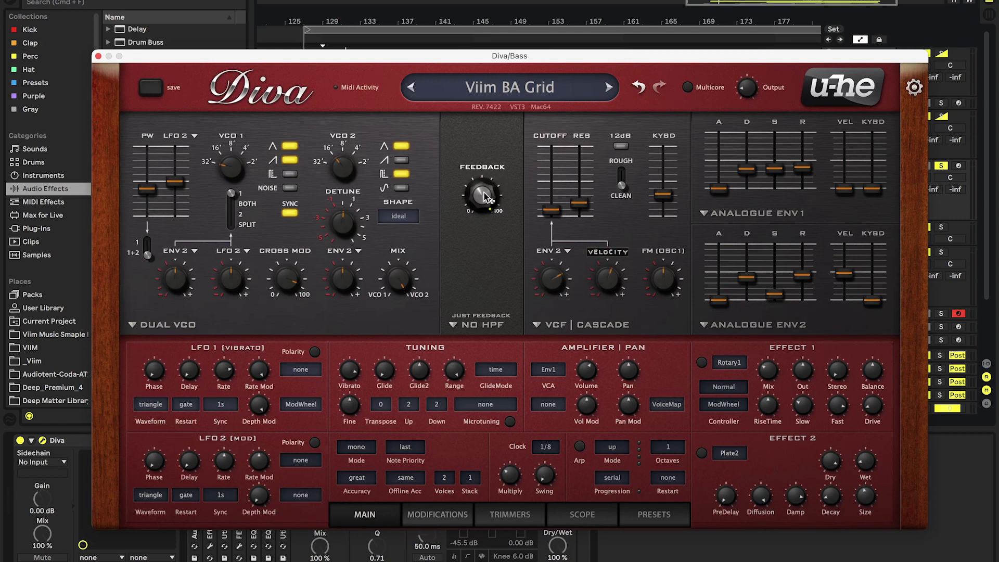
mouse_move(486, 210)
drag(476, 201, 491, 502)
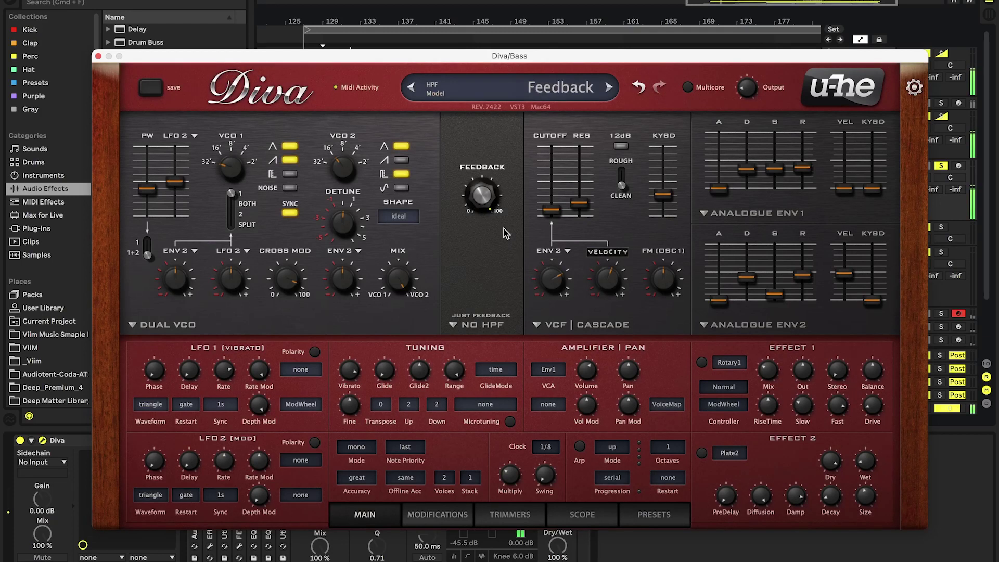
mouse_move(484, 195)
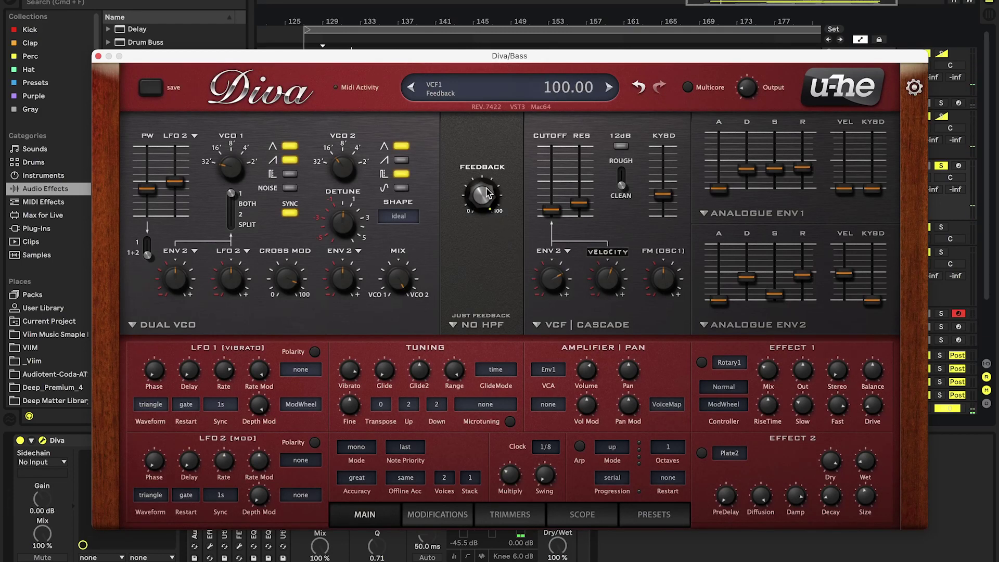
drag(486, 194, 481, 128)
Close the Diva synth and open the Bass clip at bar 129 in the note editor, folded to its used notes.
drag(644, 61, 581, 68)
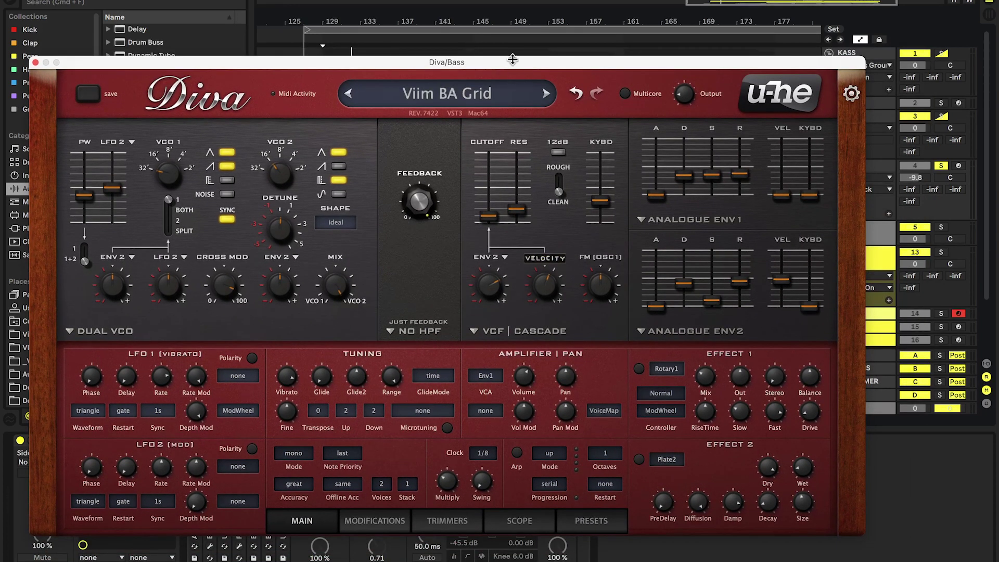
drag(514, 59, 576, 56)
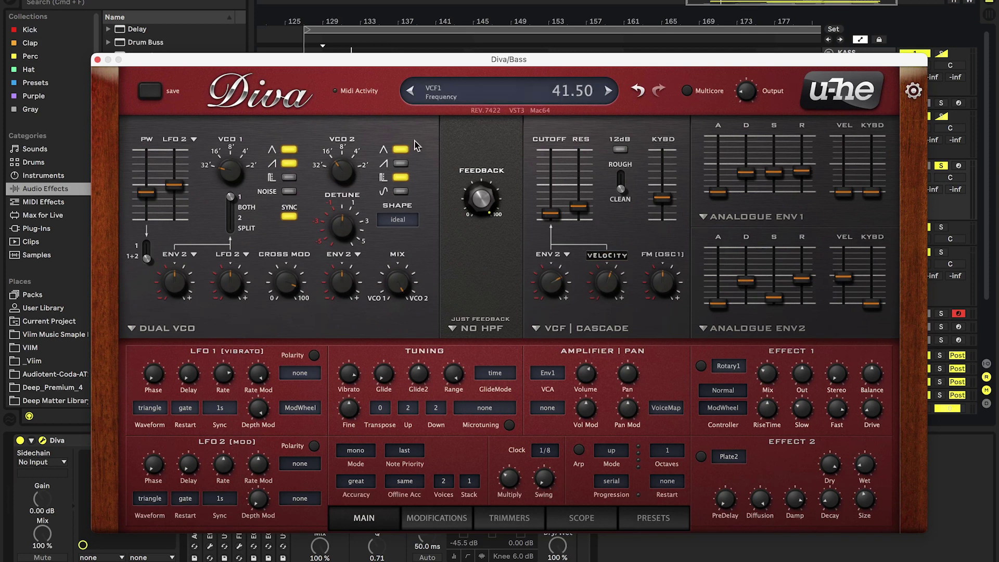
click(97, 61)
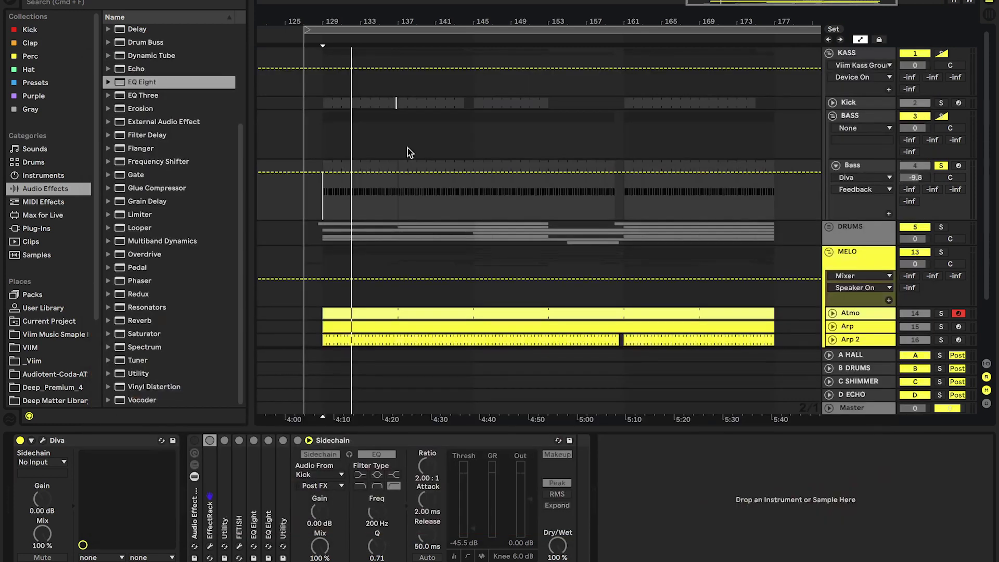
double_click(382, 167)
click(281, 306)
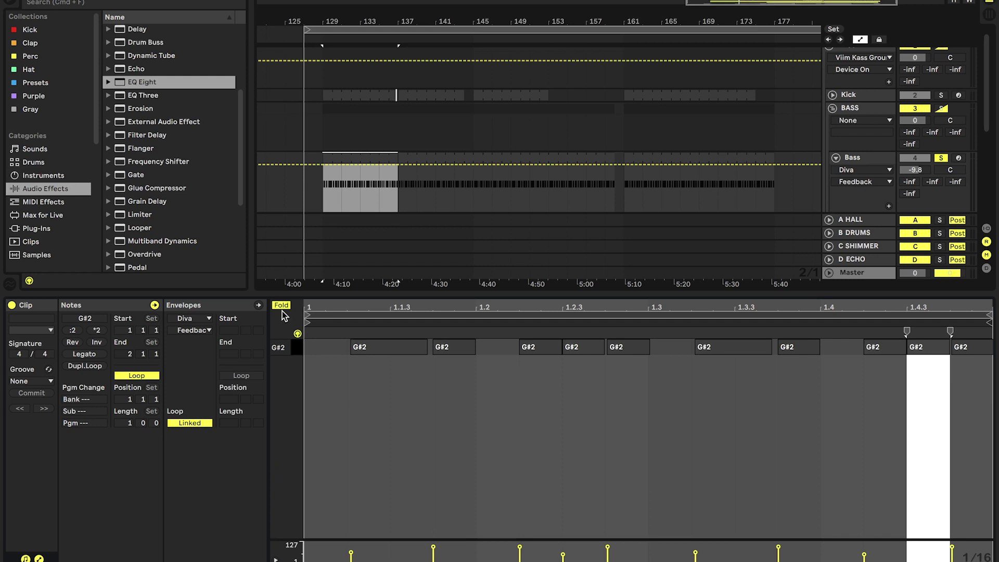
Play the arrangement from around bar 129 and solo the KASS group in place of the Bass track.
click(351, 553)
key(space)
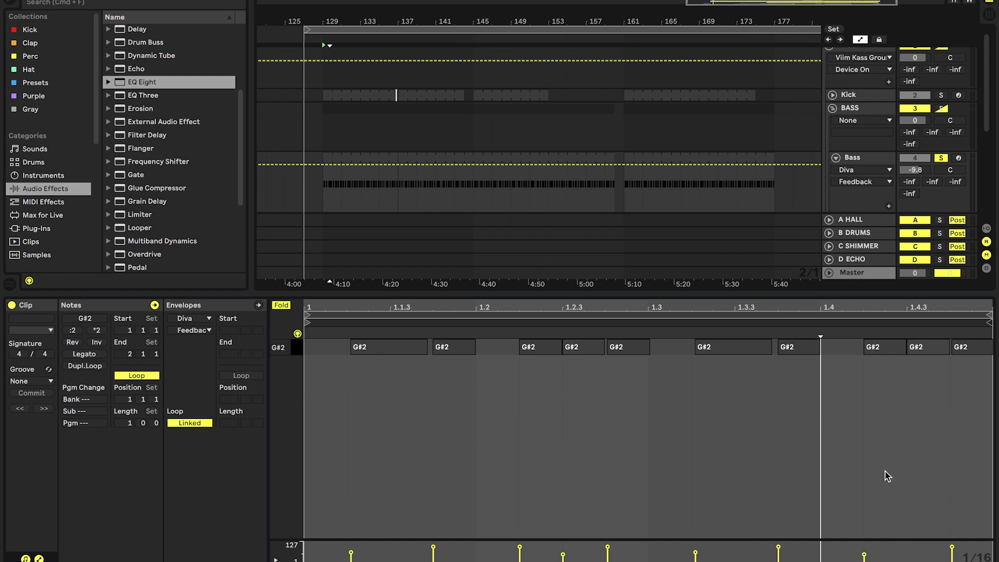
scroll(903, 133, up, 1)
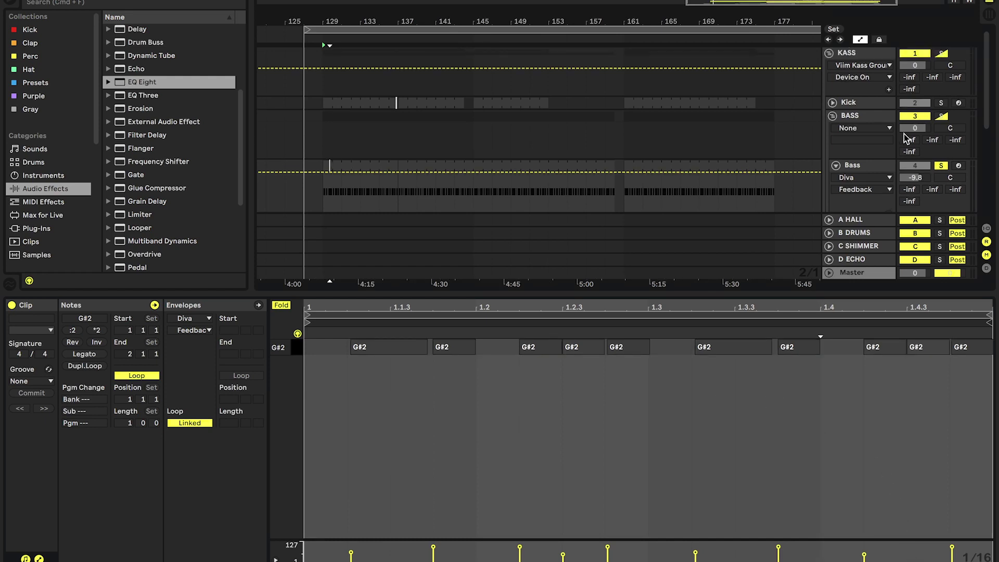
click(943, 53)
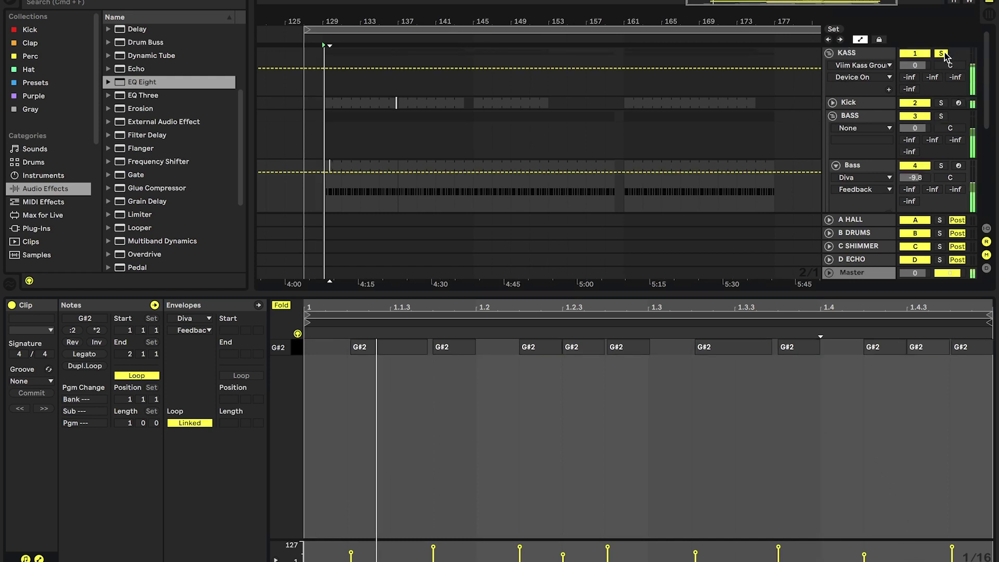
Switch the Bass track's Audio Effect Rack back on and open its EffectRack plug-in, moved up for a full view.
click(852, 165)
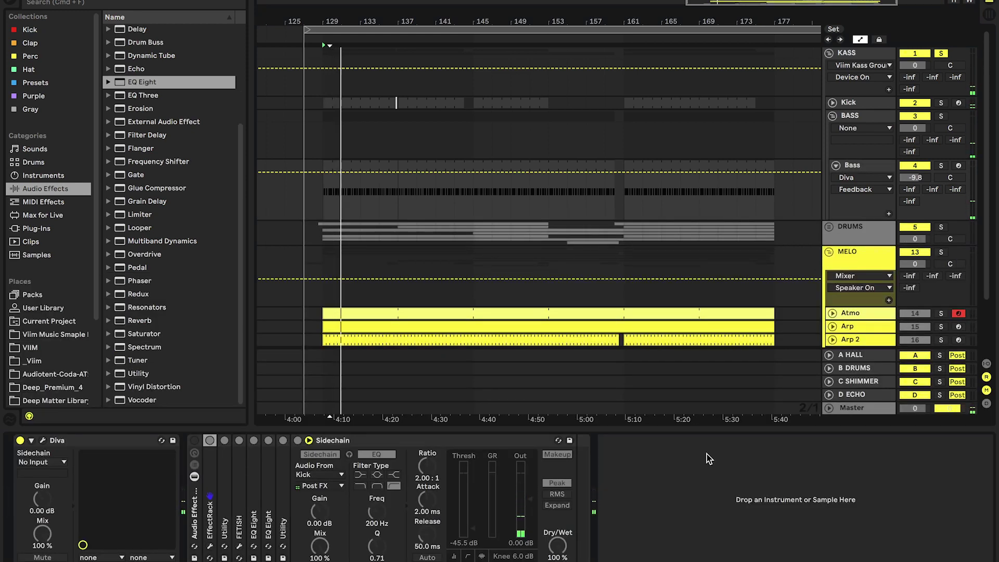
click(194, 441)
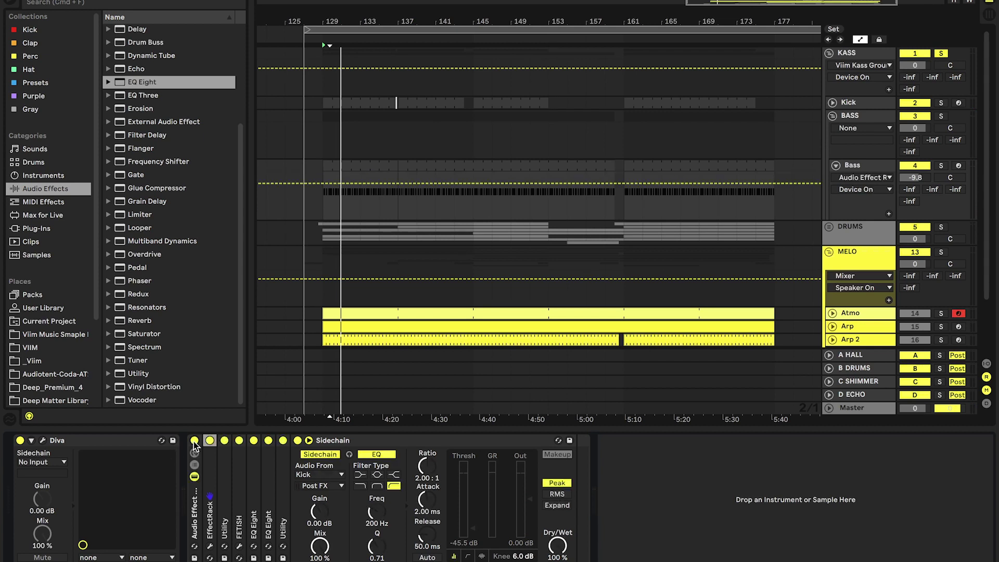
click(210, 547)
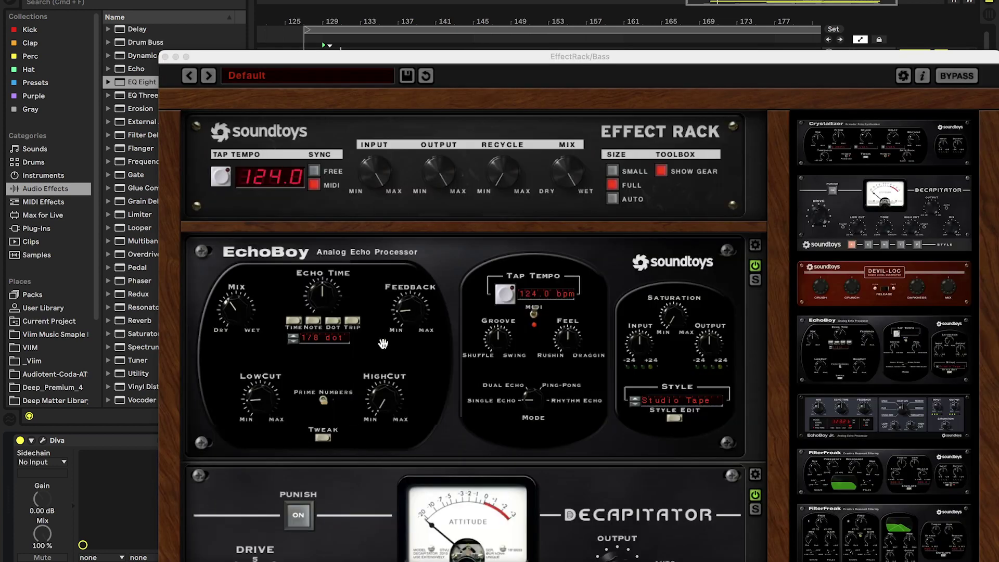
drag(513, 57, 500, 3)
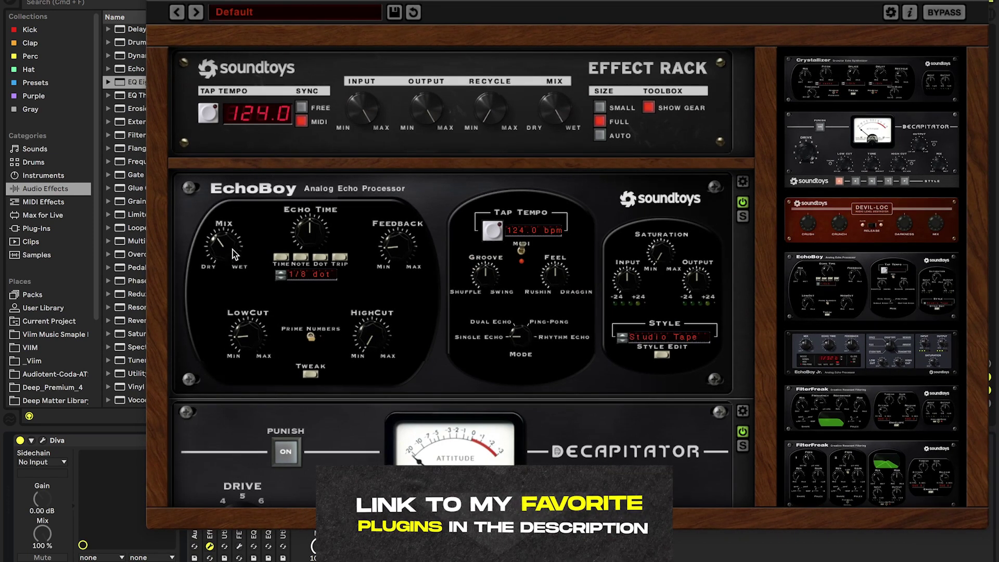
Close EffectRack and review the notes of the first Bass clip before returning to the track's device chain.
click(176, 2)
double_click(364, 165)
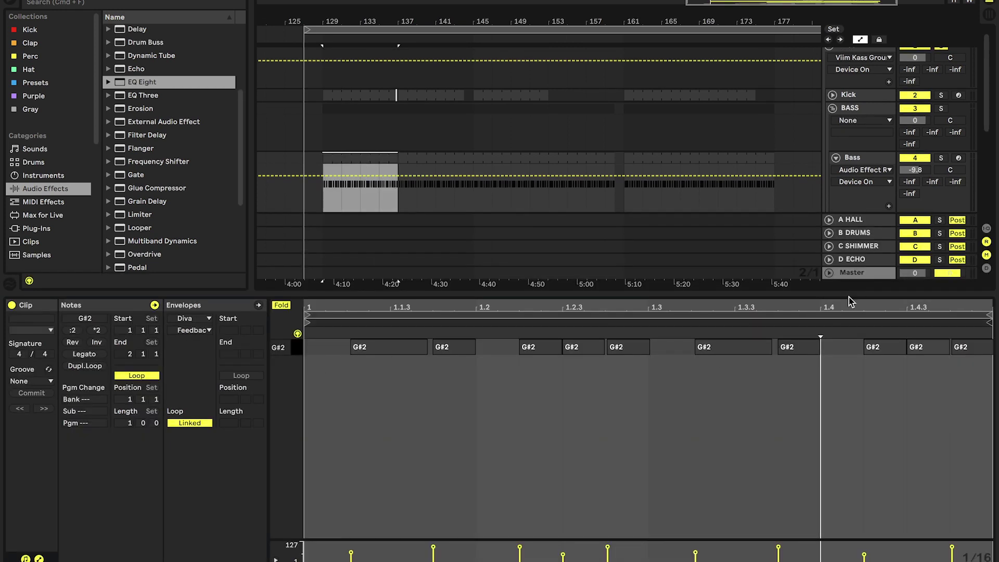
click(866, 152)
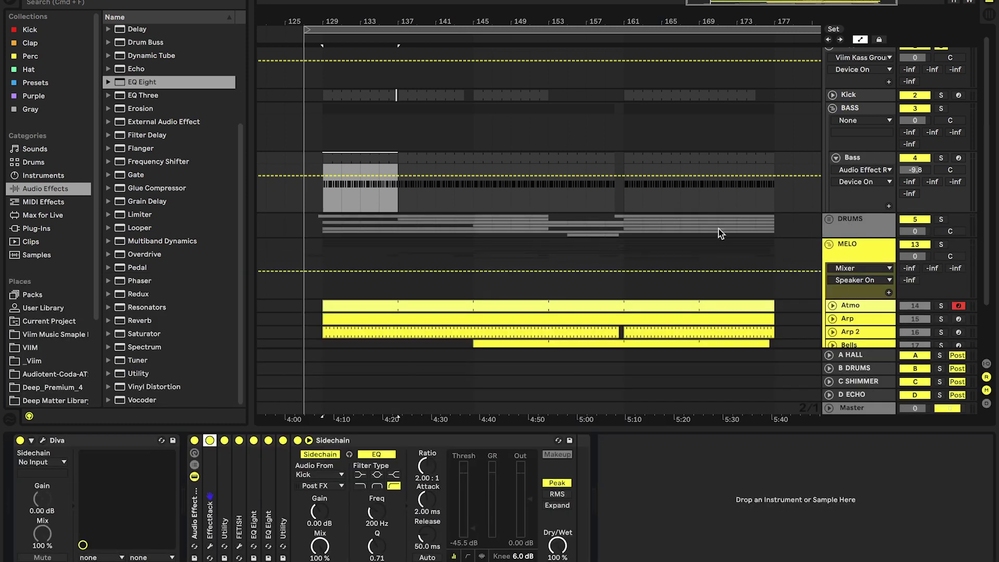
Examine EchoBoy's settings with its Tweak controls and preset row revealed, then Decapitator's settings in EffectRack, and close it.
click(210, 546)
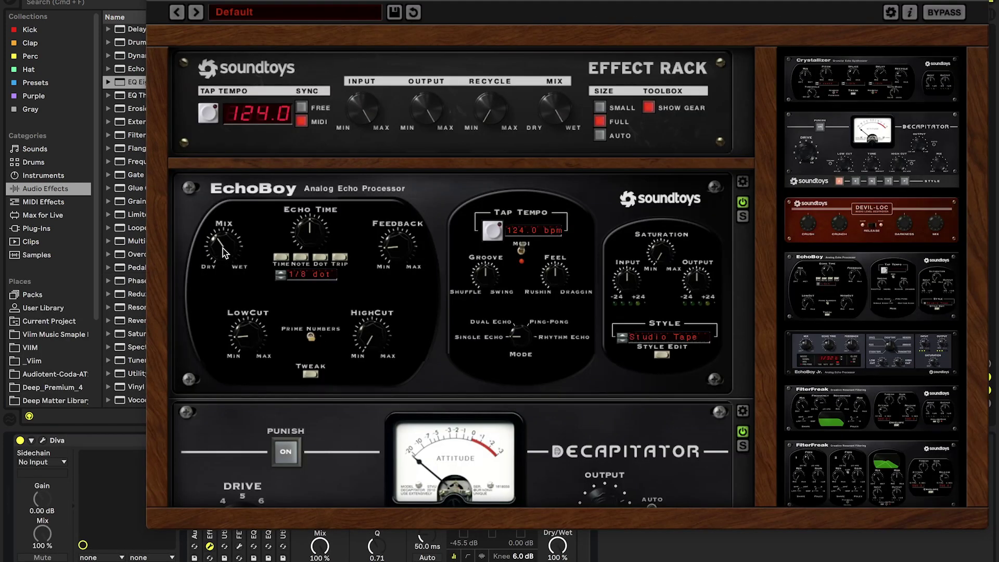
click(311, 374)
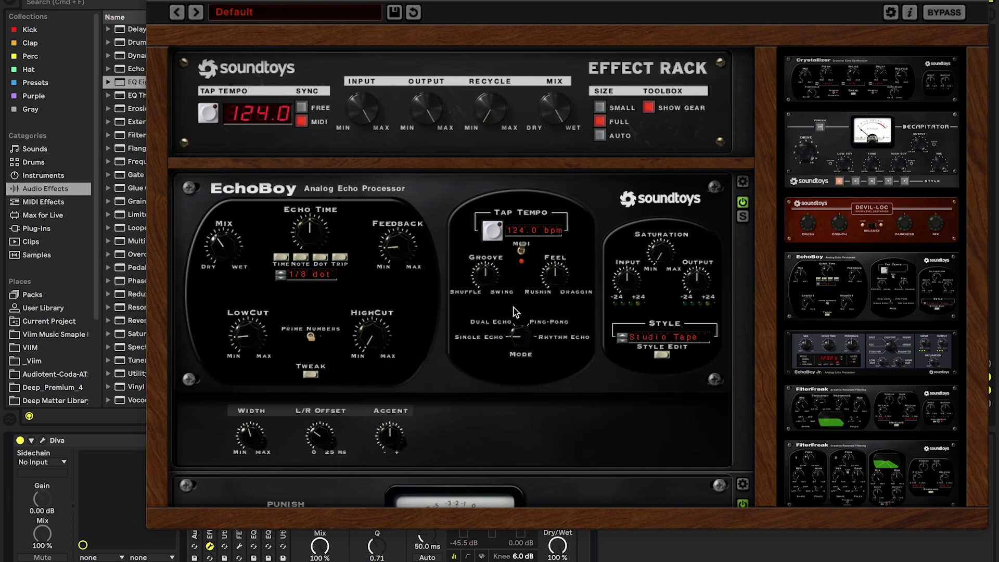
click(743, 182)
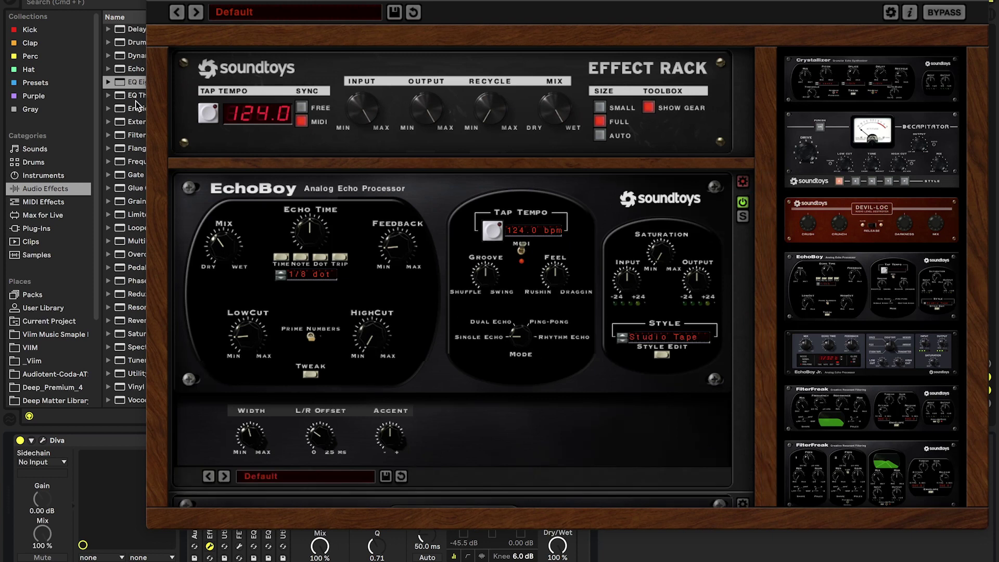
scroll(450, 331, down, 5)
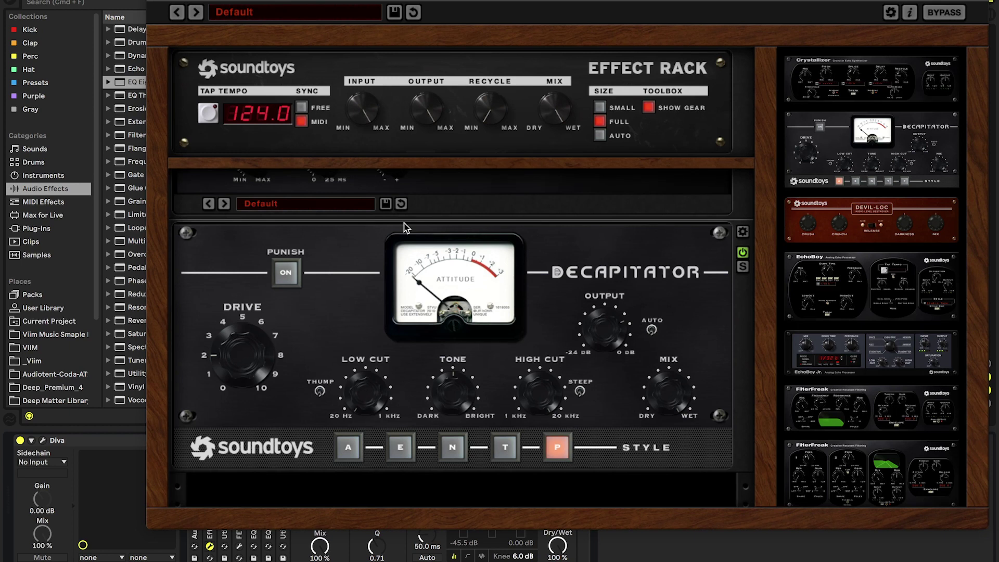
click(153, 2)
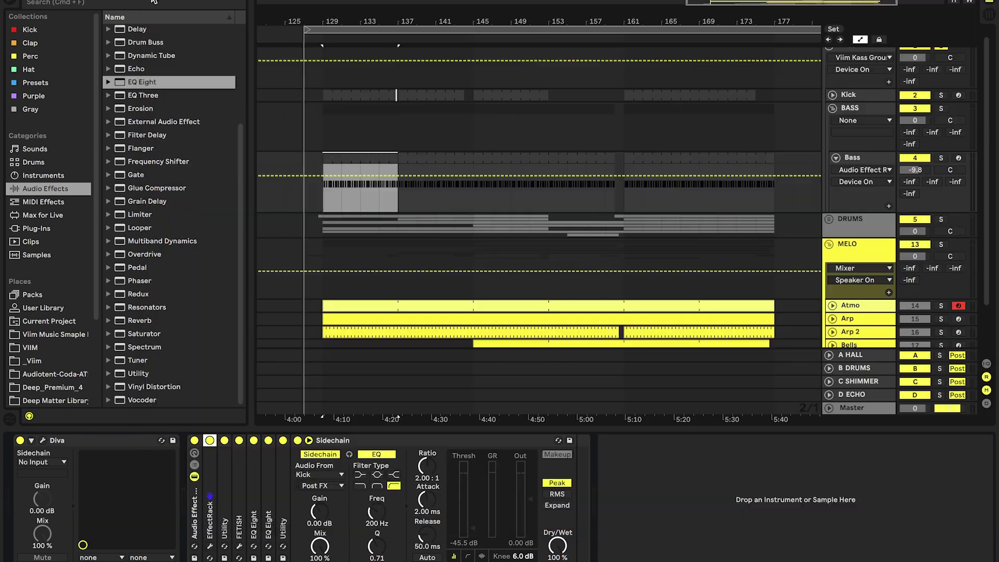
Switch off the FETISH device on the Bass track and compare the sound with EffectRack bypassed and active.
click(226, 510)
key(Down)
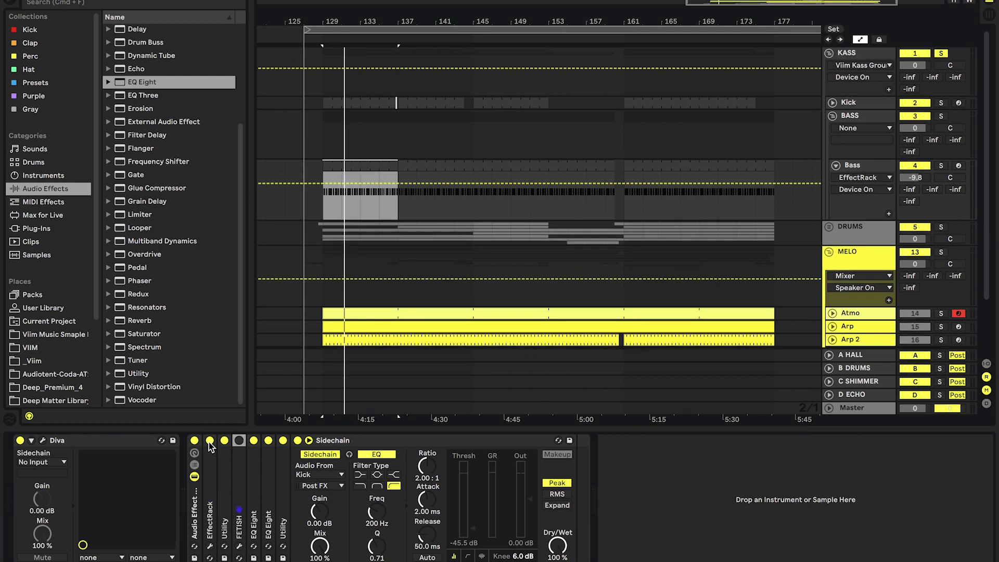
click(210, 442)
click(210, 442)
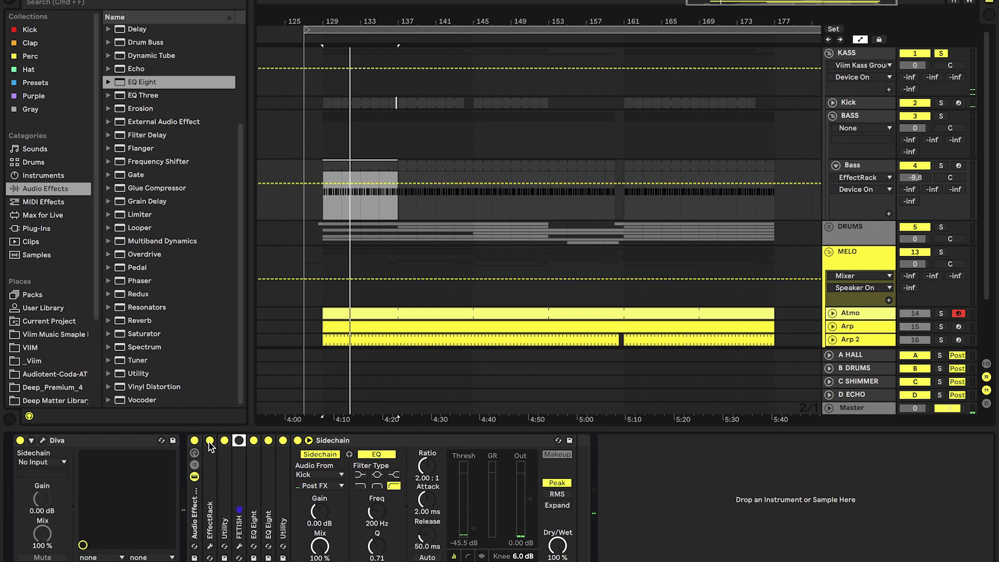
Examine the first Utility in the Bass track's effect rack, fold it, and open the FETISH compressor's plug-in window.
double_click(237, 446)
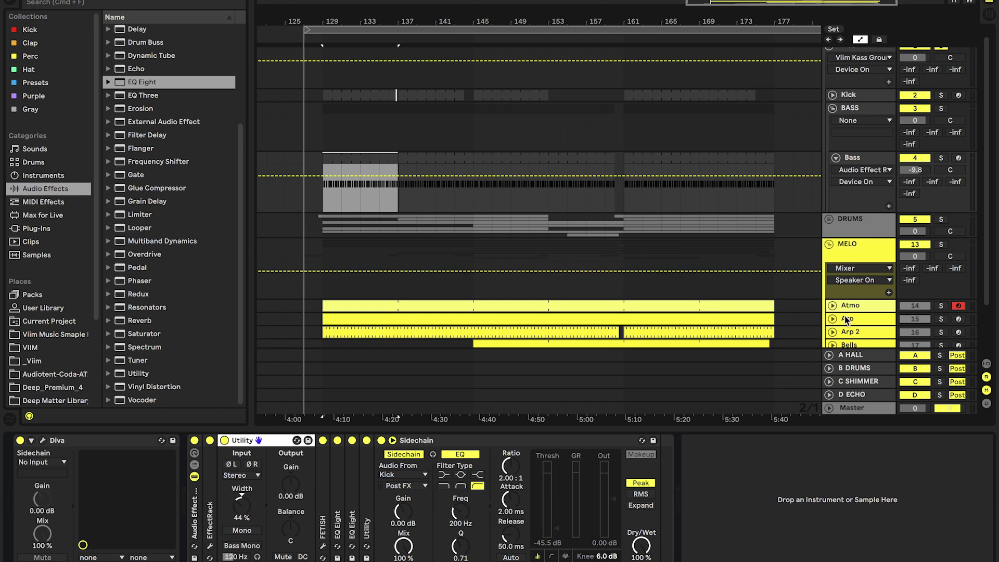
double_click(246, 443)
double_click(239, 460)
click(261, 440)
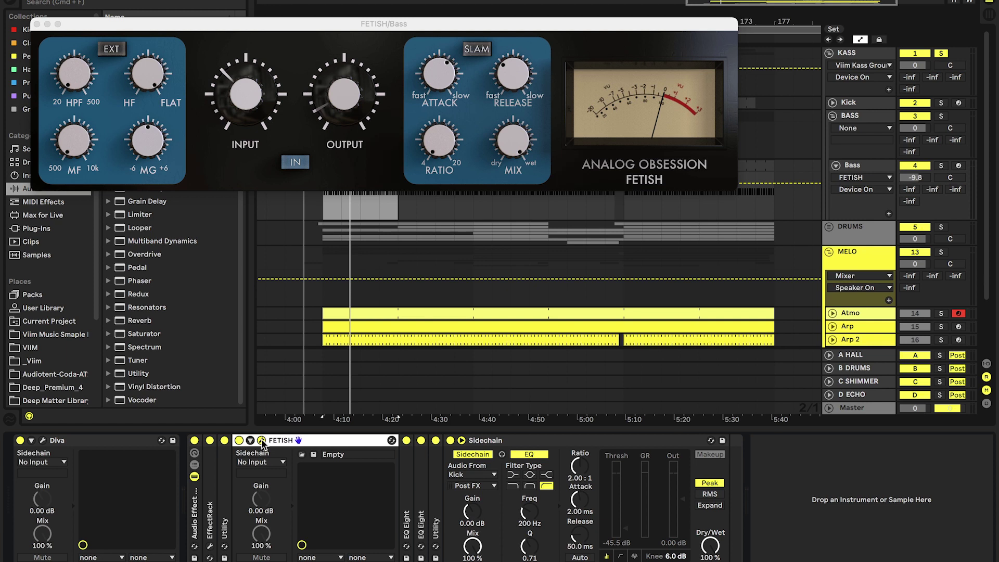
Play the kick and bass to compare FETISH bypassed and active, and close and fold the device.
key(space)
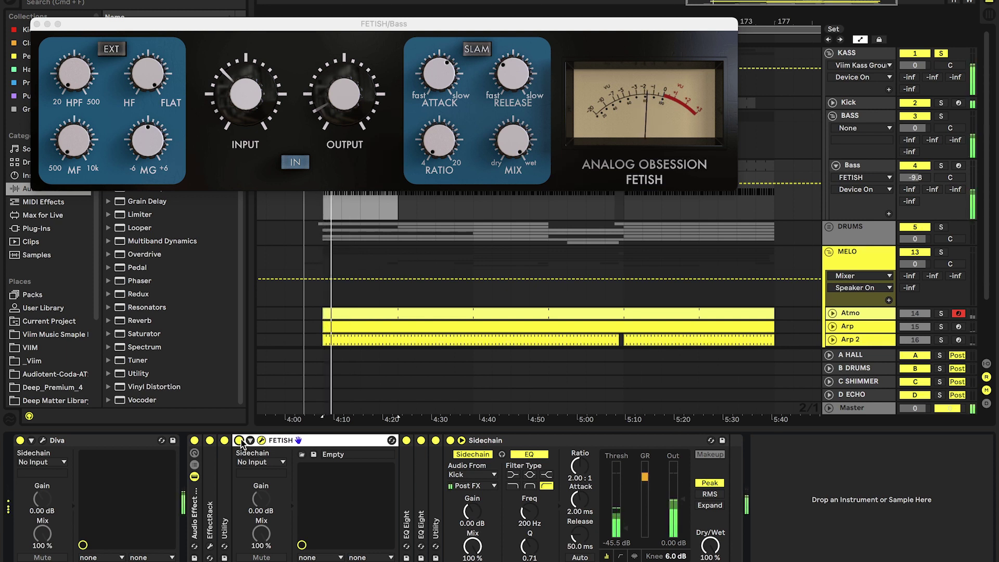
click(240, 441)
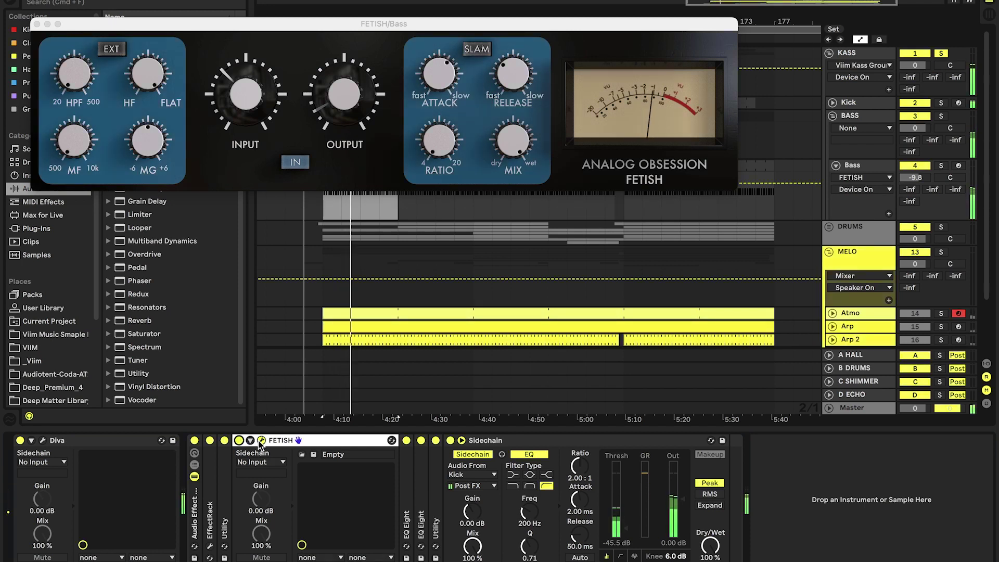
click(260, 441)
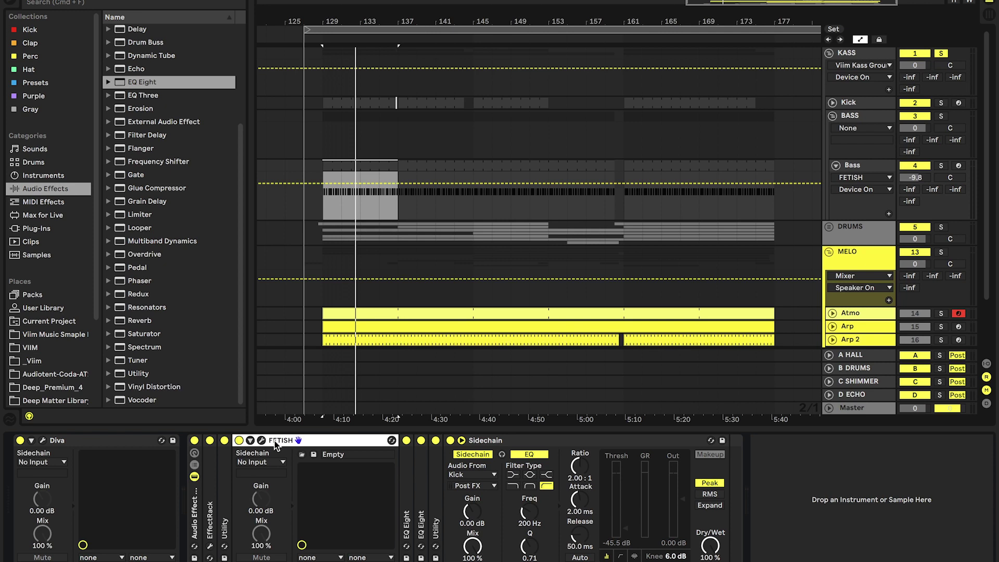
double_click(274, 442)
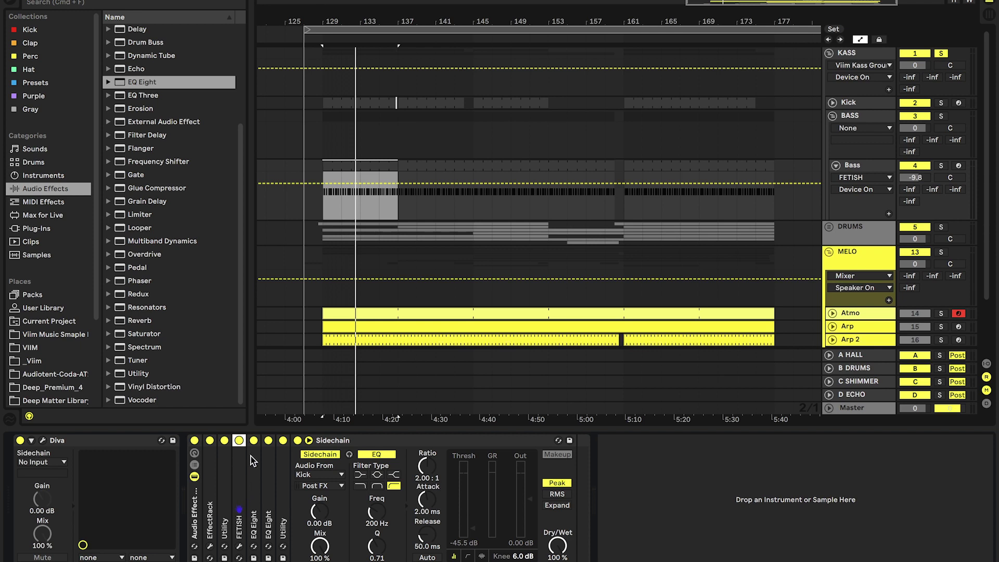
Unfold the Bass track's first EQ Eight, then add an EQ Eight to the Kick track and view its spectrum during playback.
double_click(256, 477)
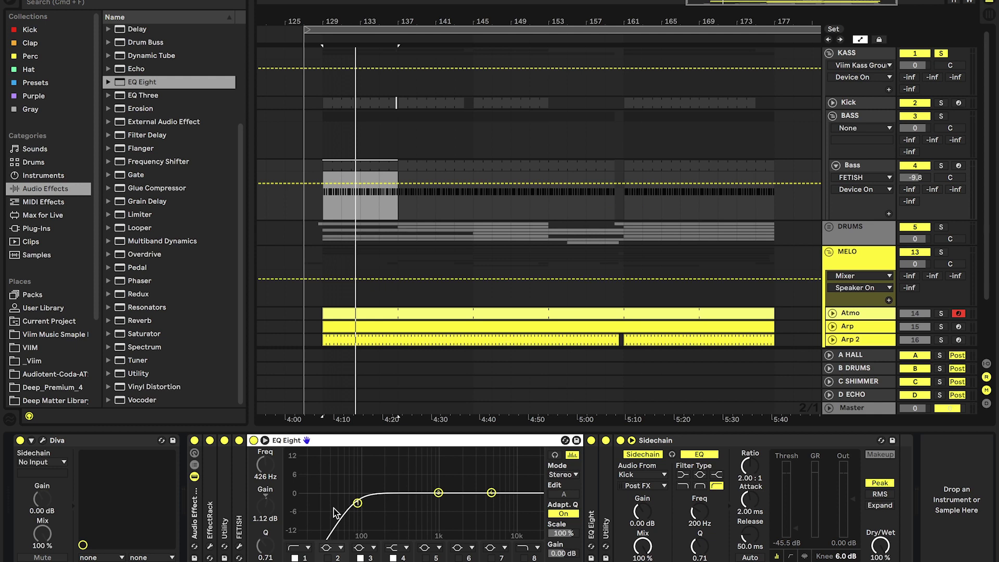
click(853, 103)
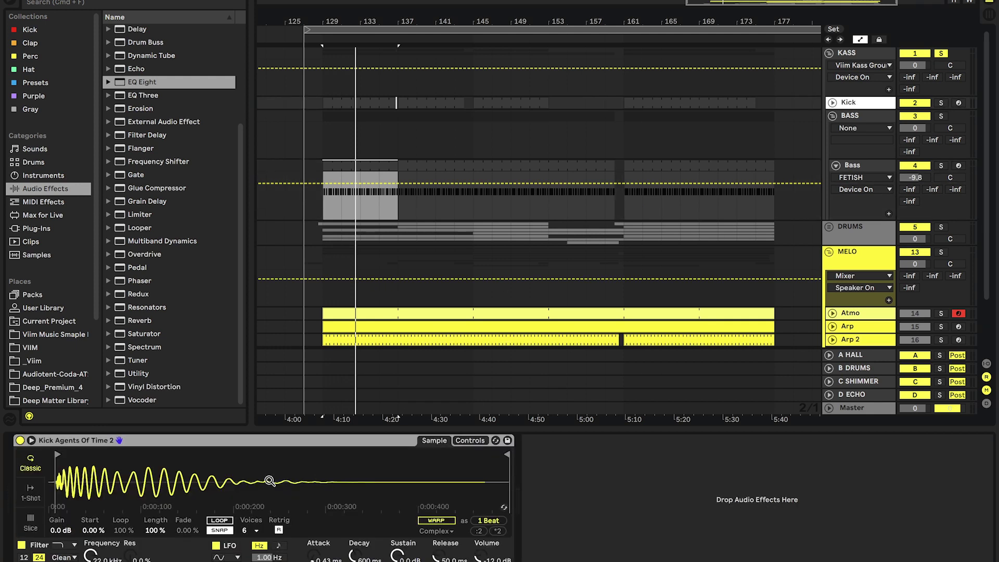
double_click(141, 82)
key(space)
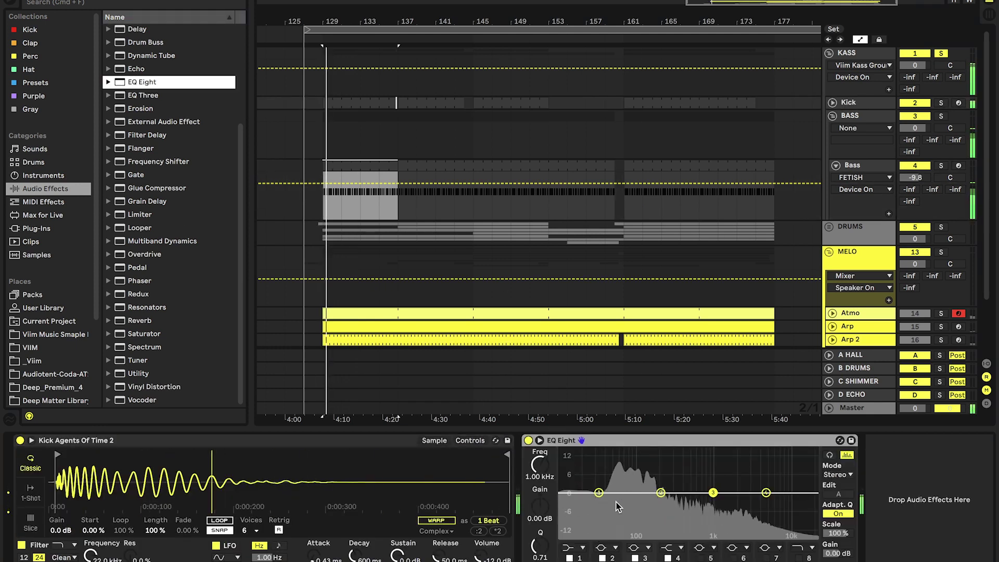
Examine the low-cut band of the Bass track's first EQ Eight and the mid-range cut of its second one.
click(857, 167)
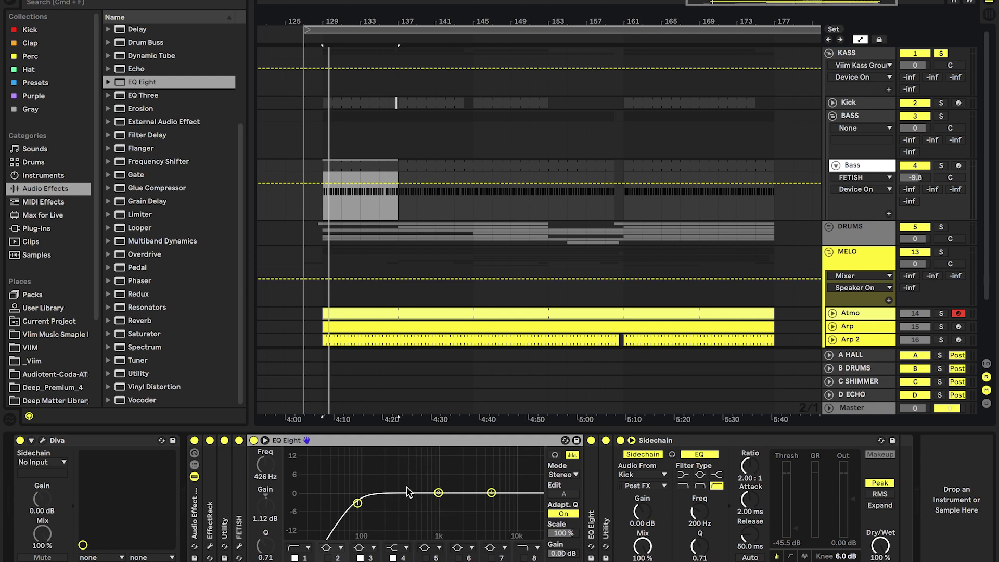
click(358, 502)
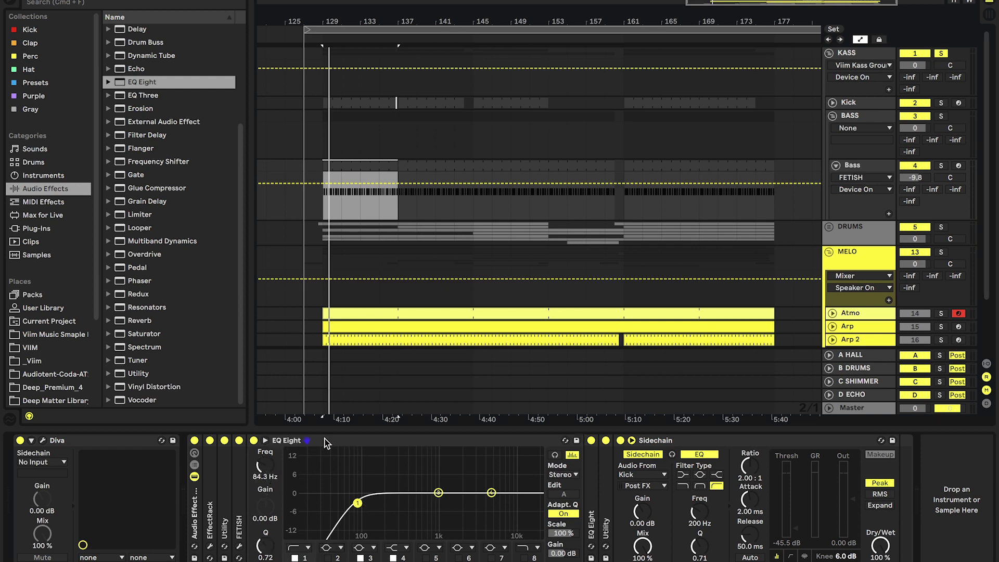
double_click(325, 443)
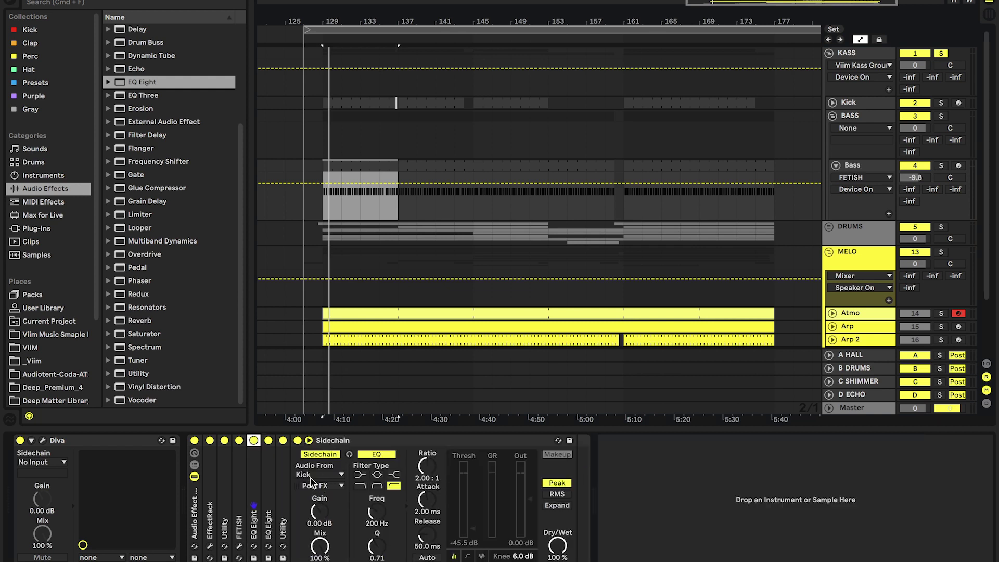
double_click(269, 475)
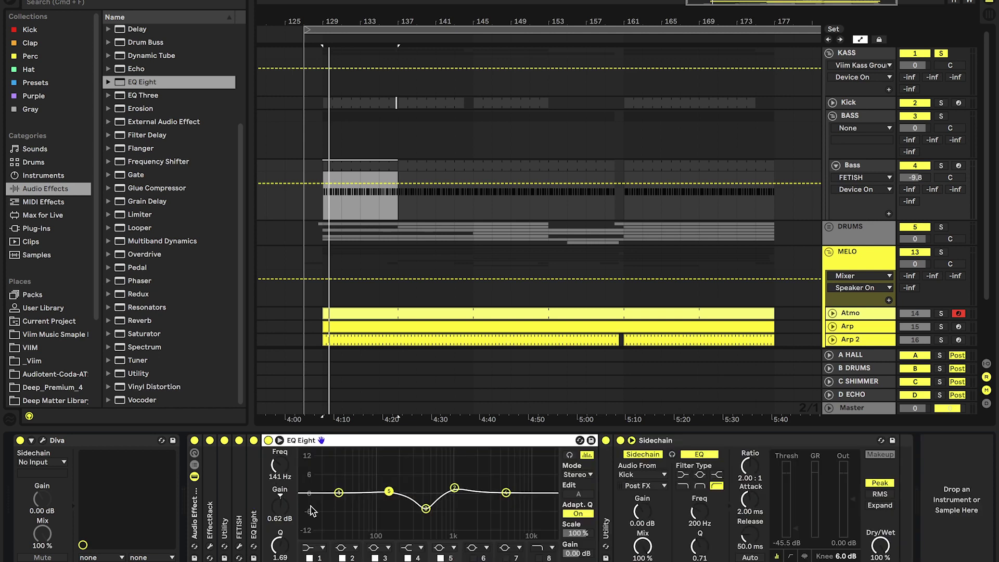
click(425, 508)
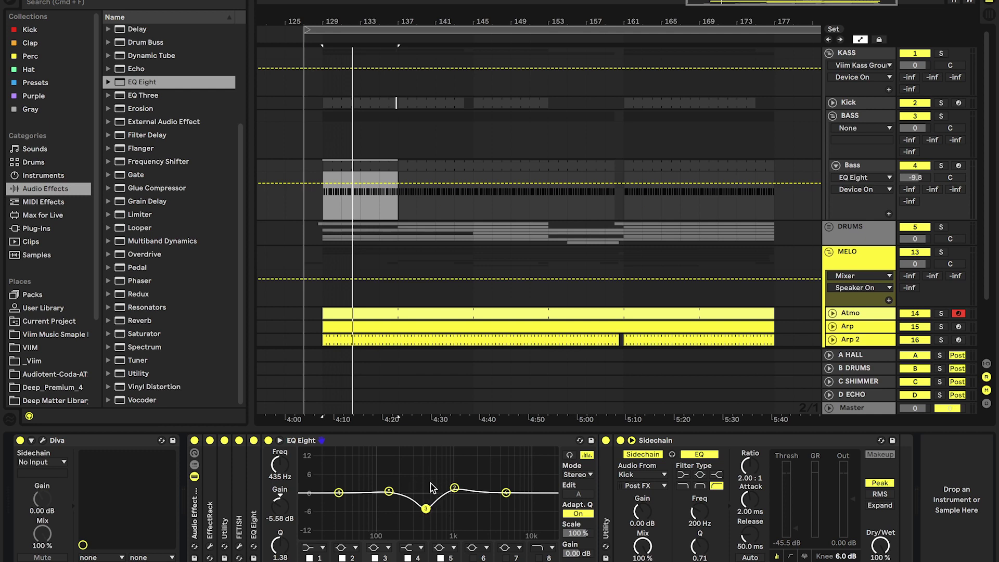
Display the Gain automation of the last Utility in the Bass track's effect rack.
click(356, 445)
right_click(348, 475)
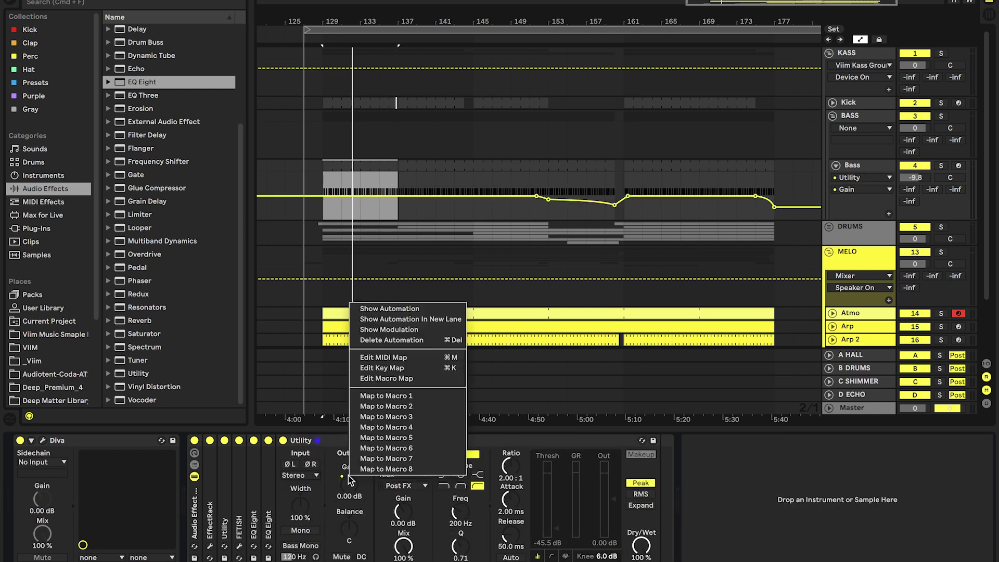
click(634, 213)
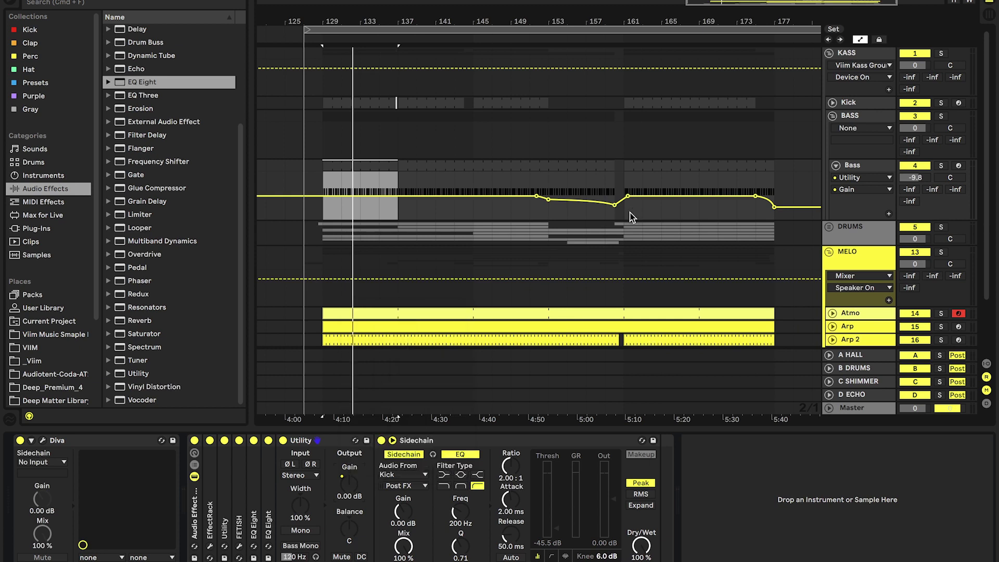
Review the Bass gain dip in the breakdown from bar 153 and align the breakpoint ending its rise with the start of bar 161.
click(552, 213)
click(599, 181)
drag(607, 172, 548, 173)
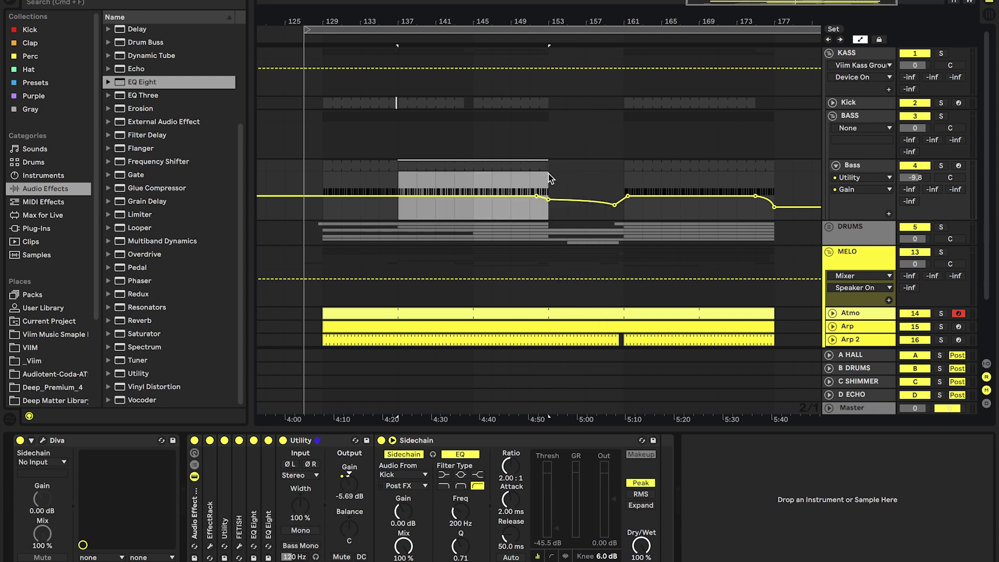
key(super+z)
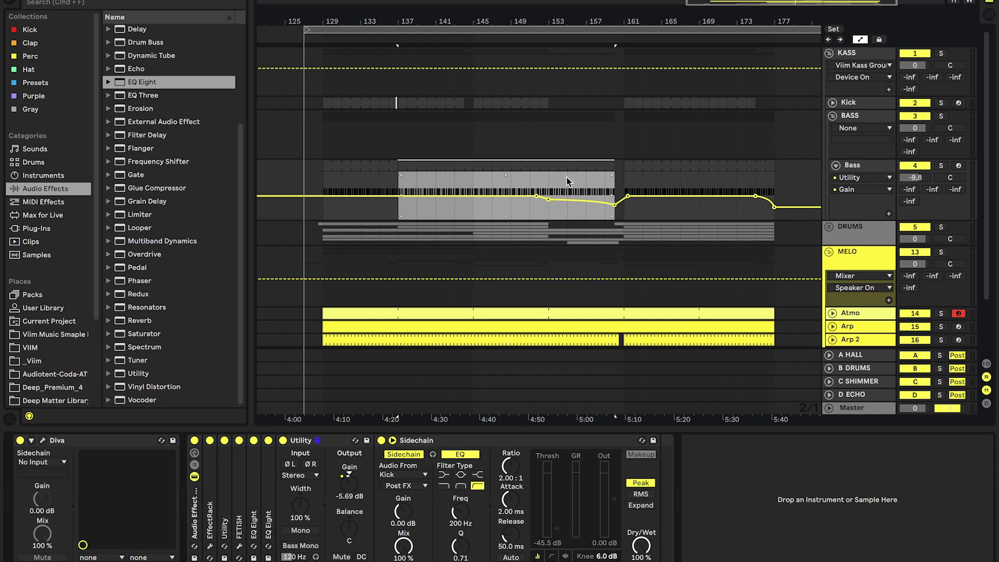
click(548, 177)
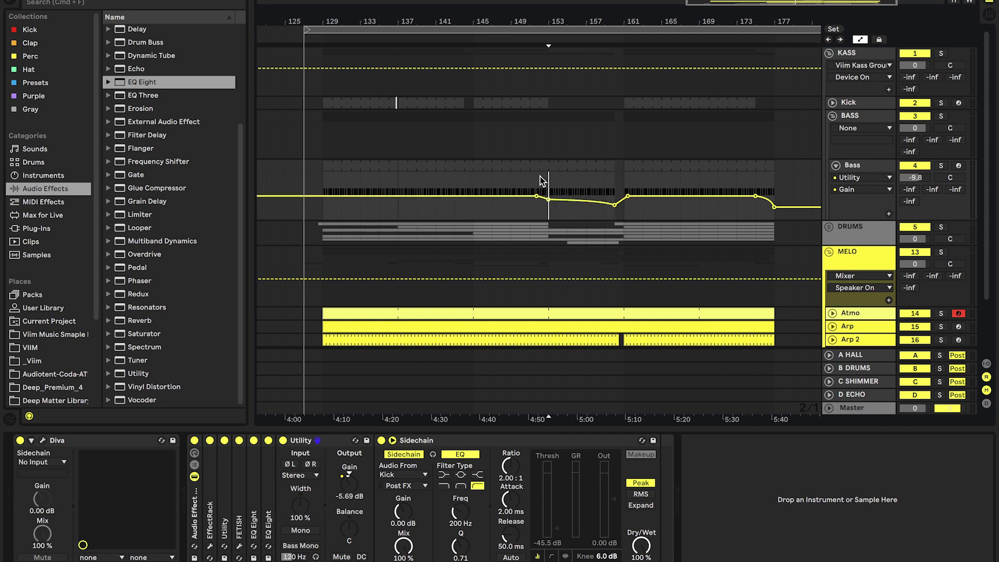
click(605, 188)
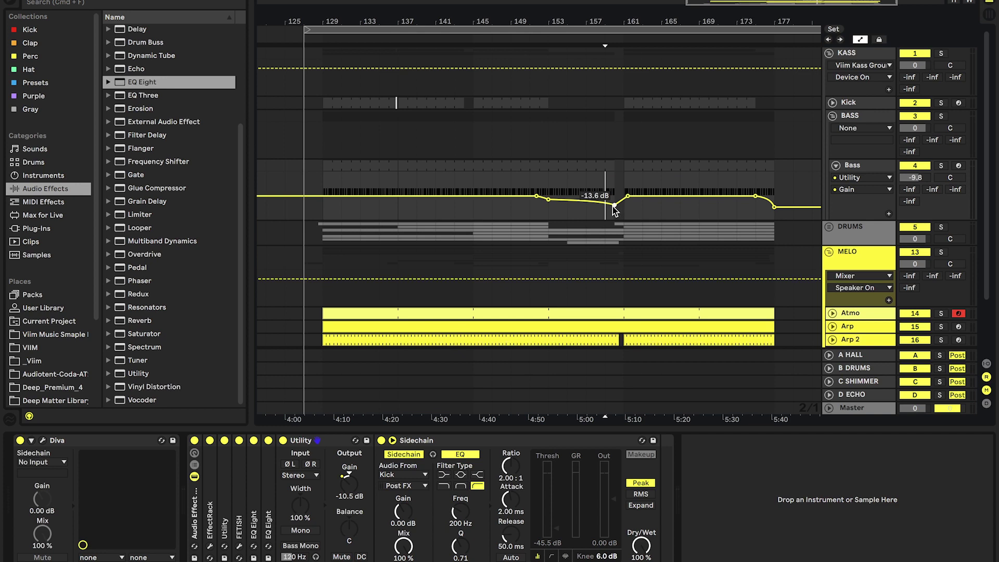
click(626, 177)
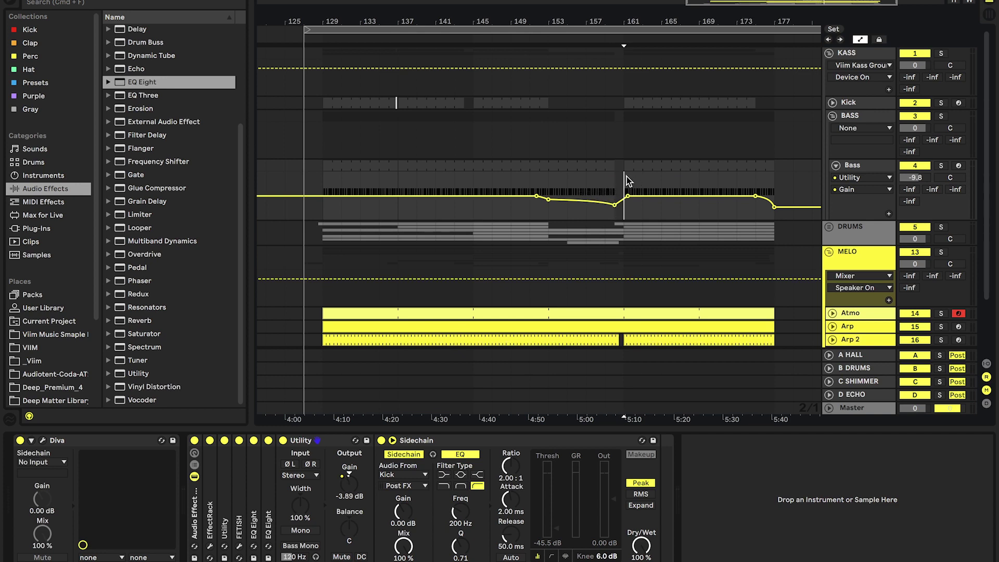
key(super+z)
Solo the KASS group, examine the settings of its active Comp FET-76, and hide the plug-in window.
click(864, 52)
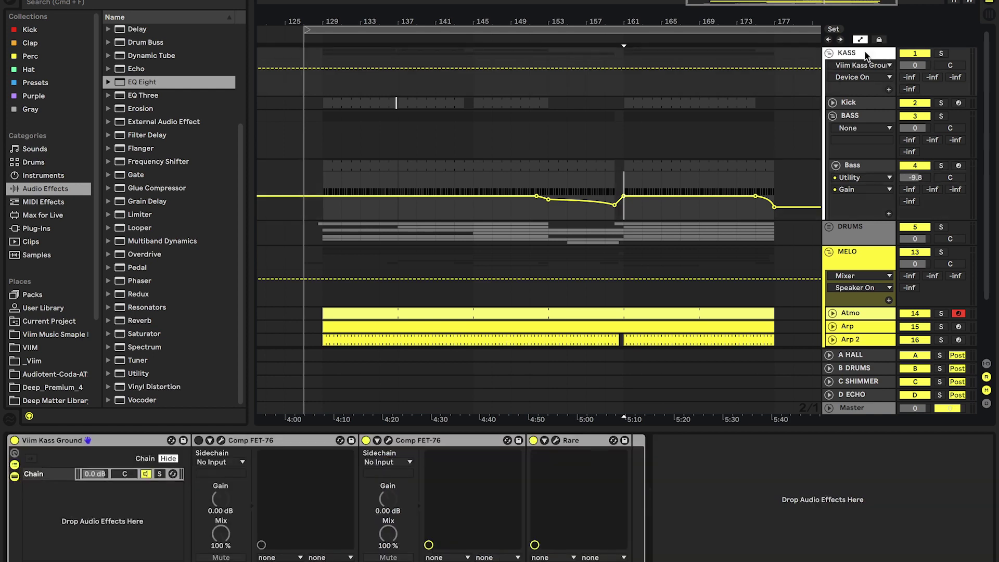
click(388, 440)
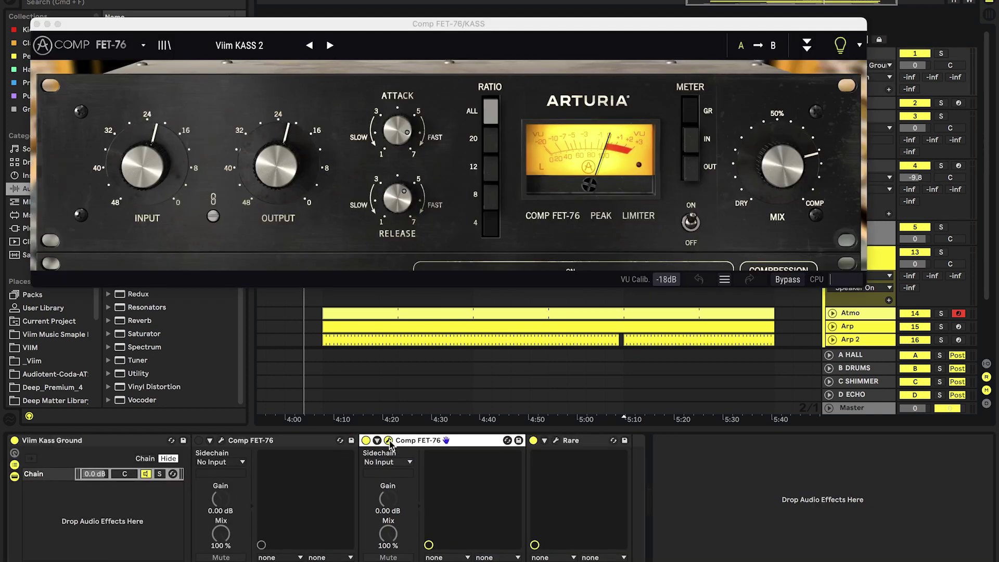
click(940, 53)
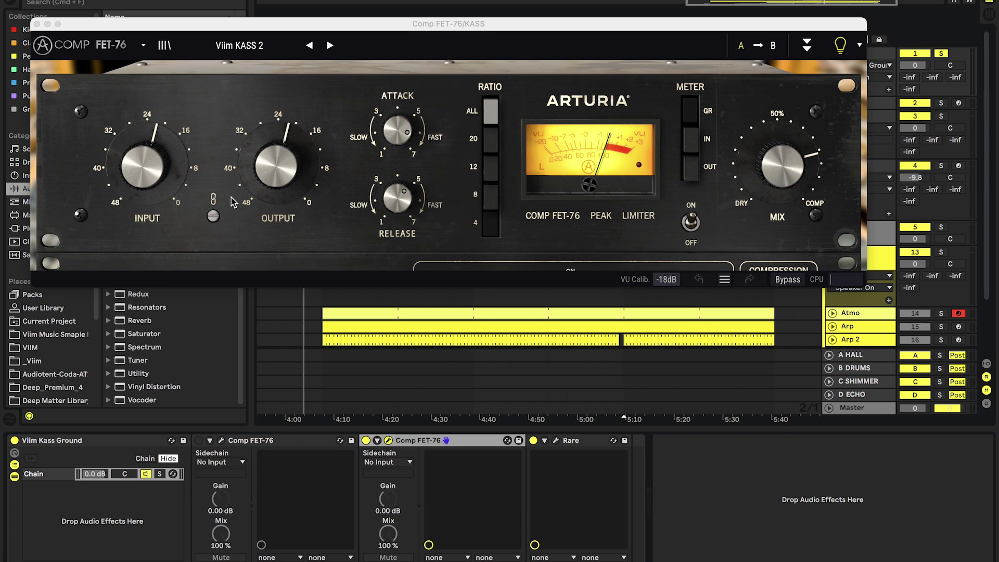
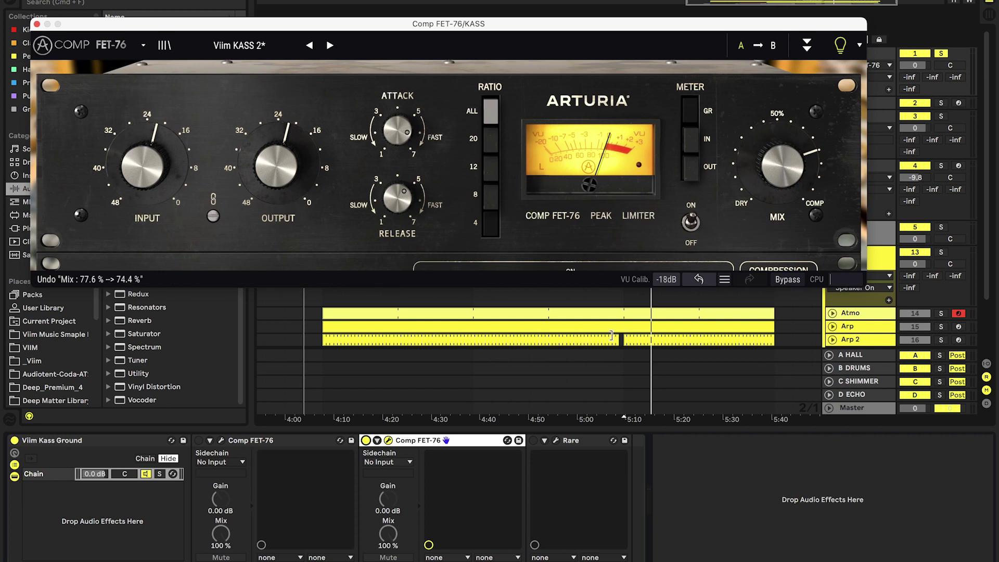
key(super+alt+p)
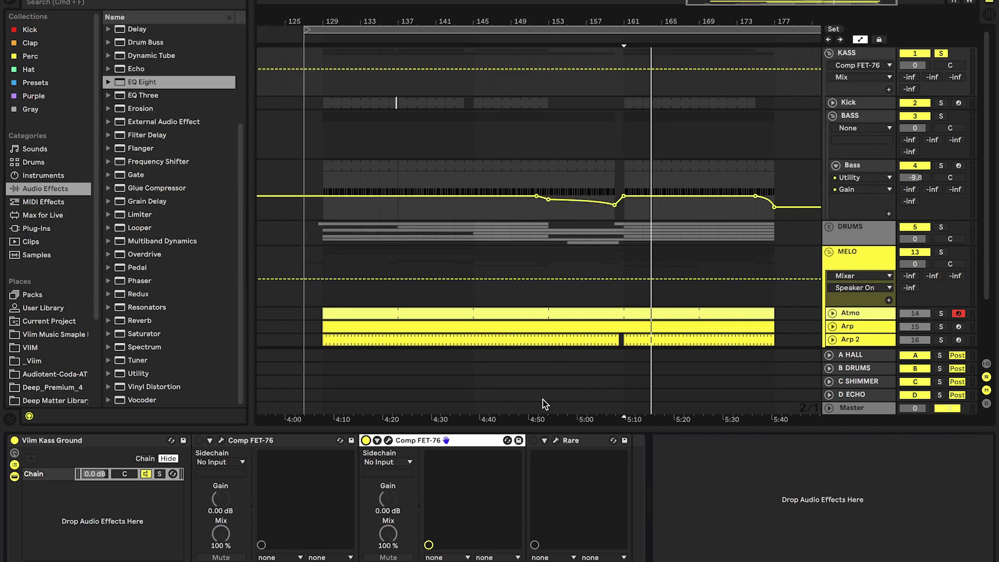
Switch on the Rare equalizer on the KASS group and examine its low- and high-frequency controls.
click(532, 444)
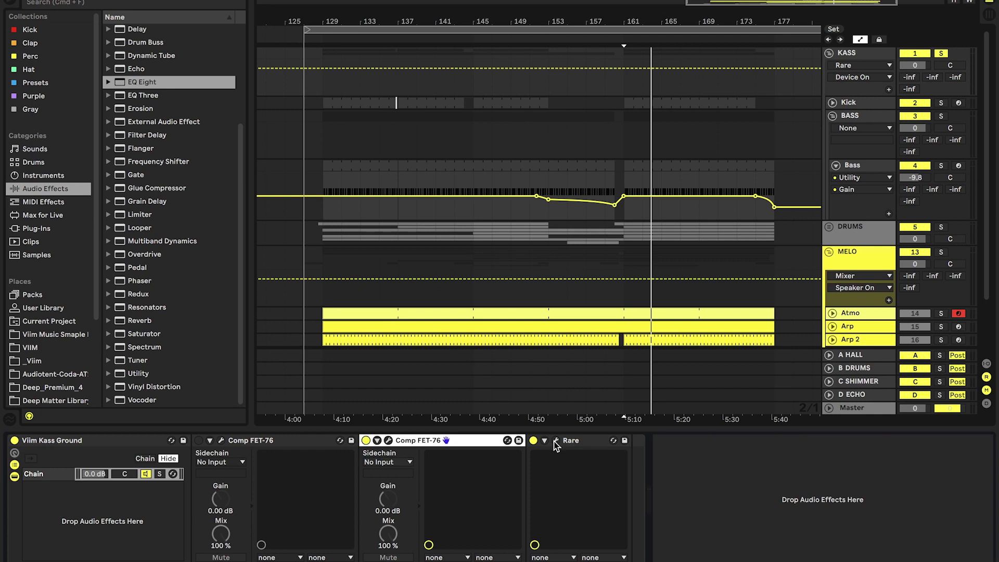
click(555, 441)
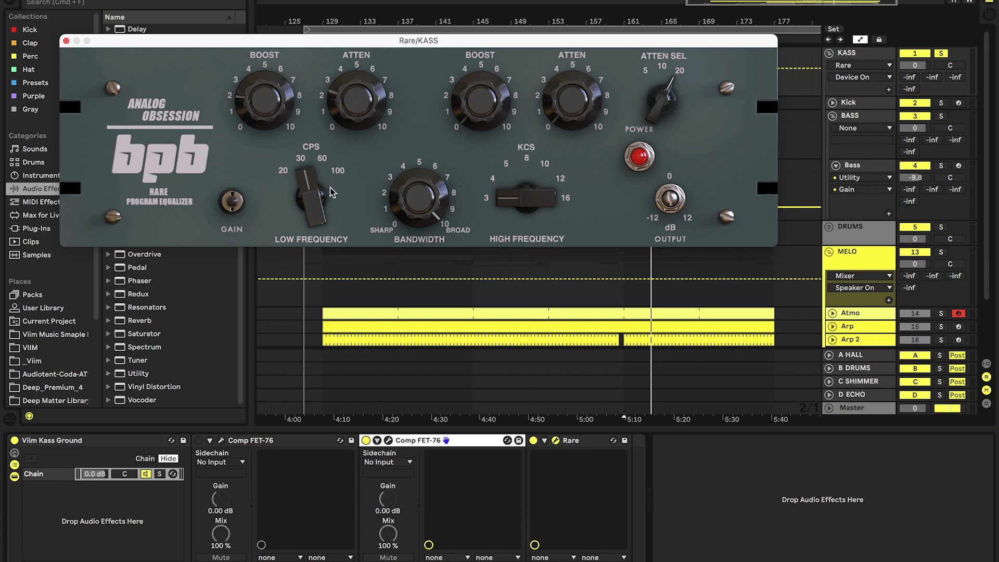
click(315, 208)
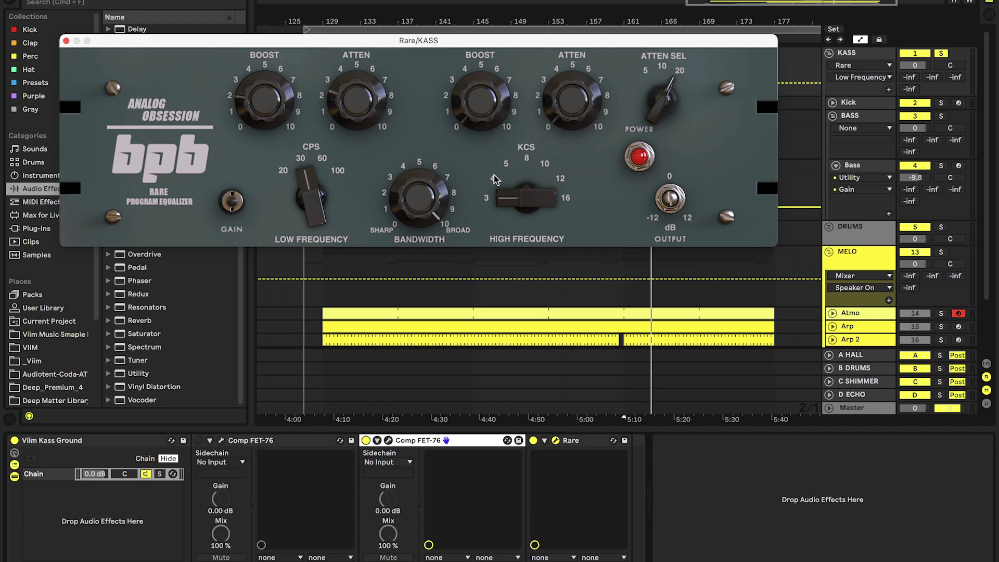
drag(533, 197, 492, 156)
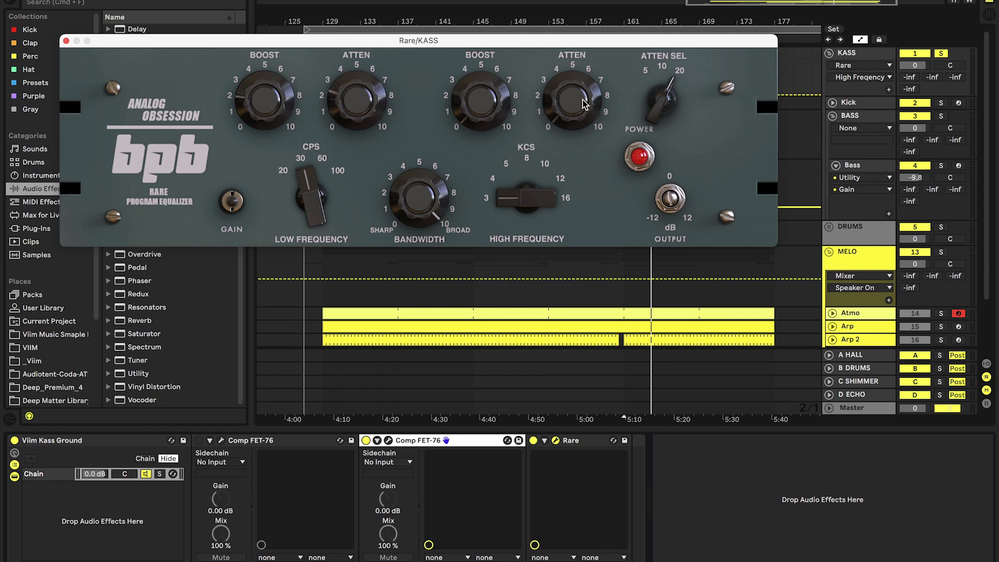
mouse_move(463, 112)
mouse_down()
mouse_move(457, 41)
mouse_move(460, 112)
mouse_up()
Play the KASS group to compare Rare bypassed and active, recheck its low-frequency selector, and close the plug-in.
key(space)
click(533, 440)
click(534, 441)
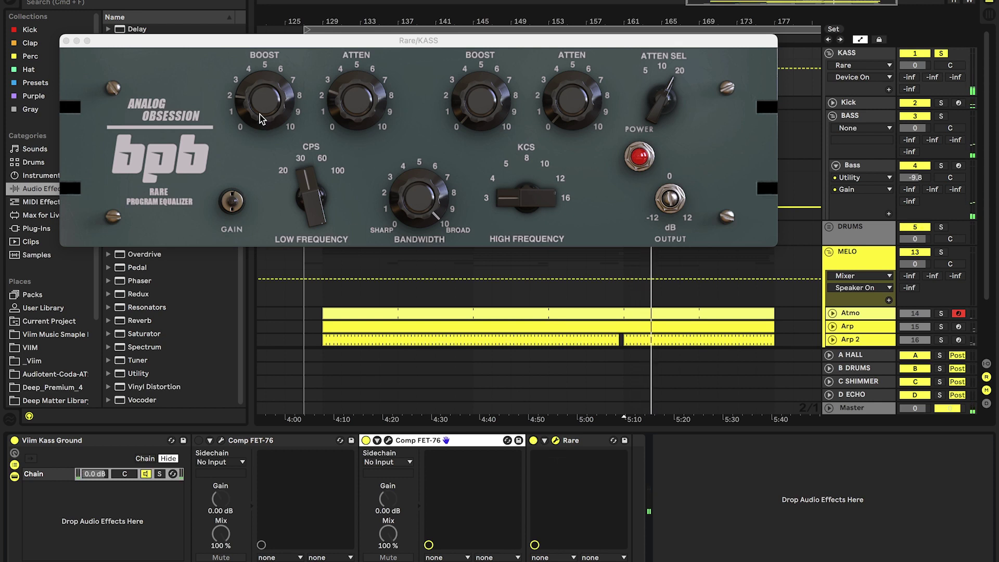
click(316, 190)
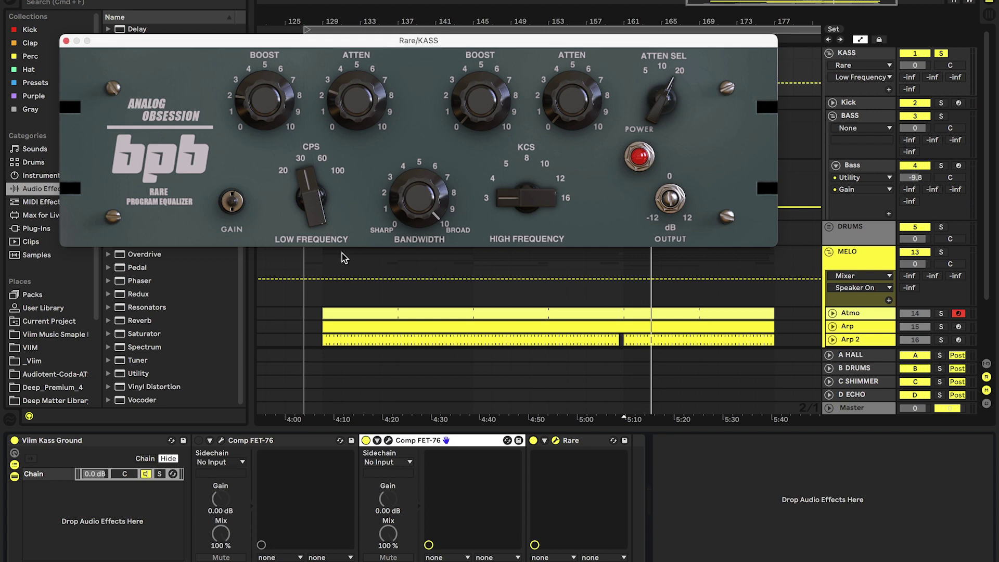
drag(306, 182, 299, 165)
click(556, 440)
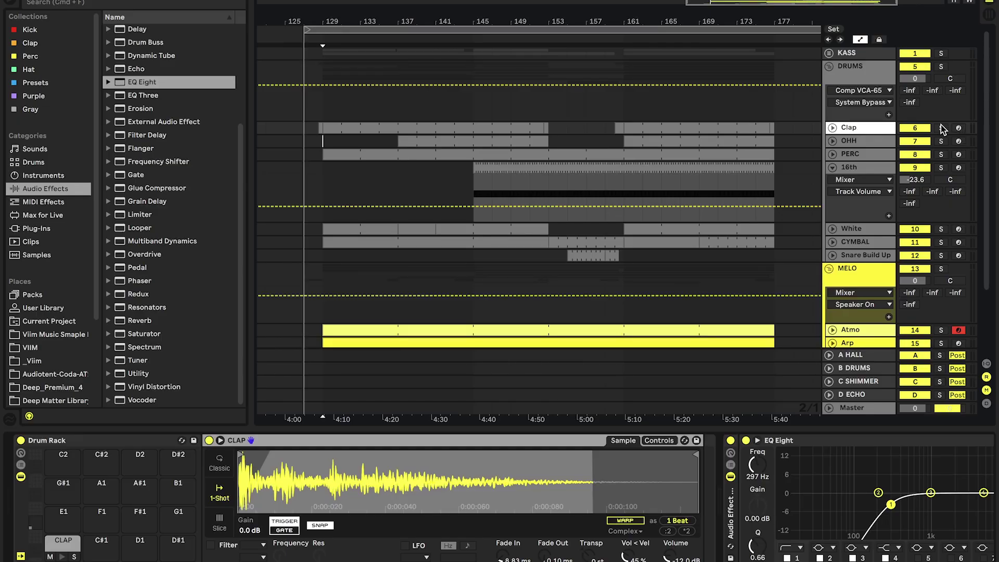
Solo the Clap track in the DRUMS group and play it while reviewing the EQ Eight and Reverb in its chain.
click(941, 128)
key(space)
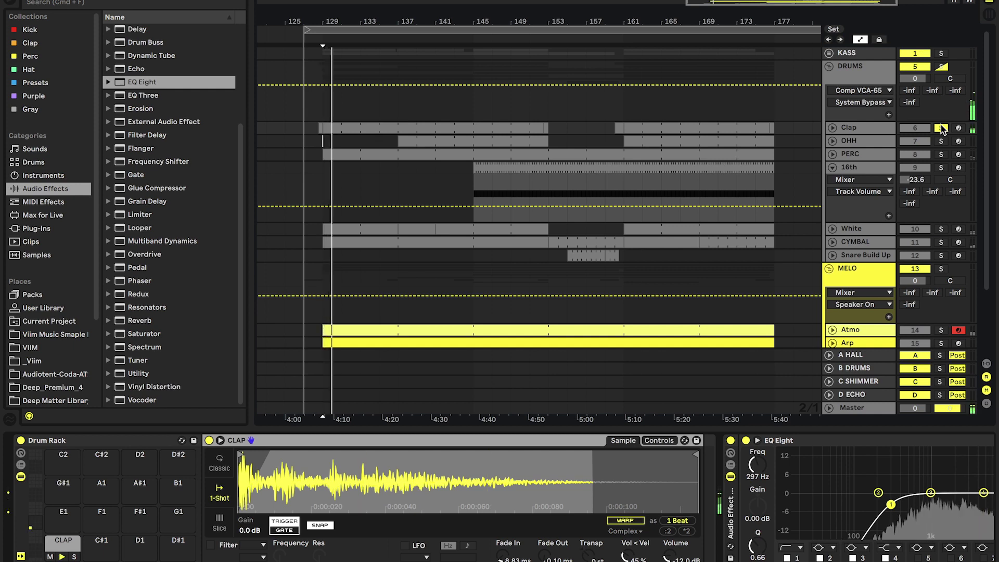
scroll(782, 457, right, 5)
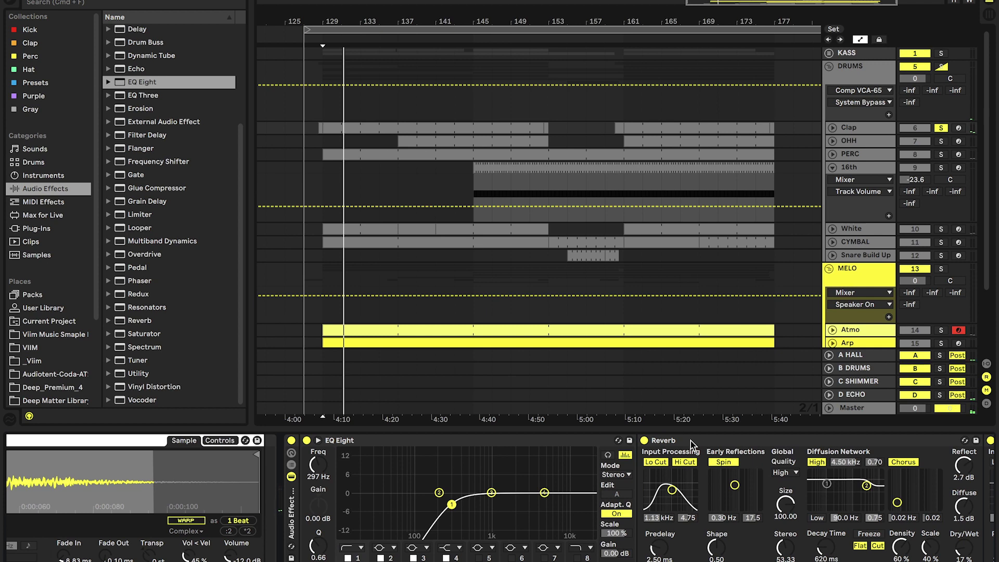
Collapse the Clap chain's Reverb devices and raise EQ Eight's low-cut frequency to about 2.06 kHz.
click(690, 442)
double_click(691, 441)
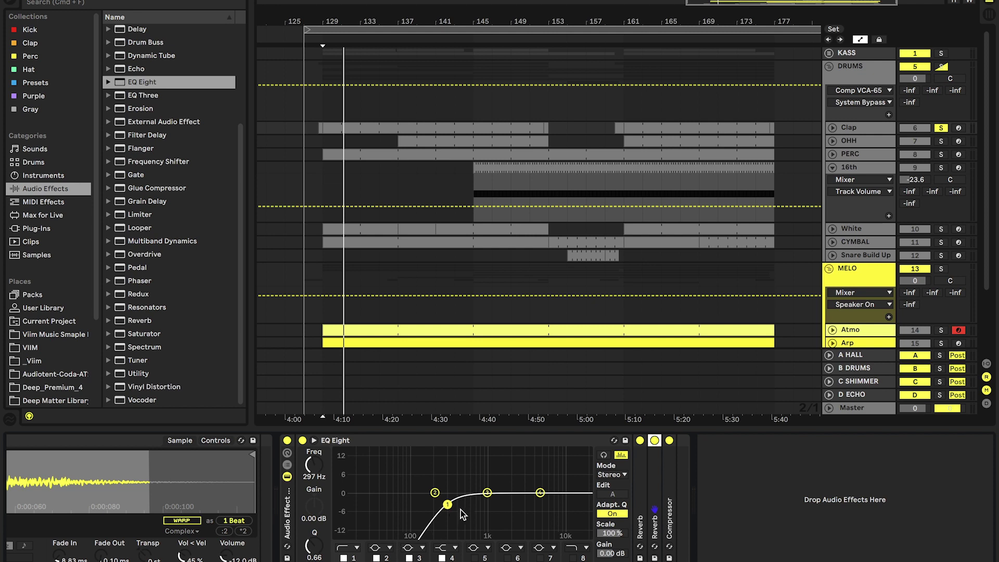
drag(448, 504, 496, 507)
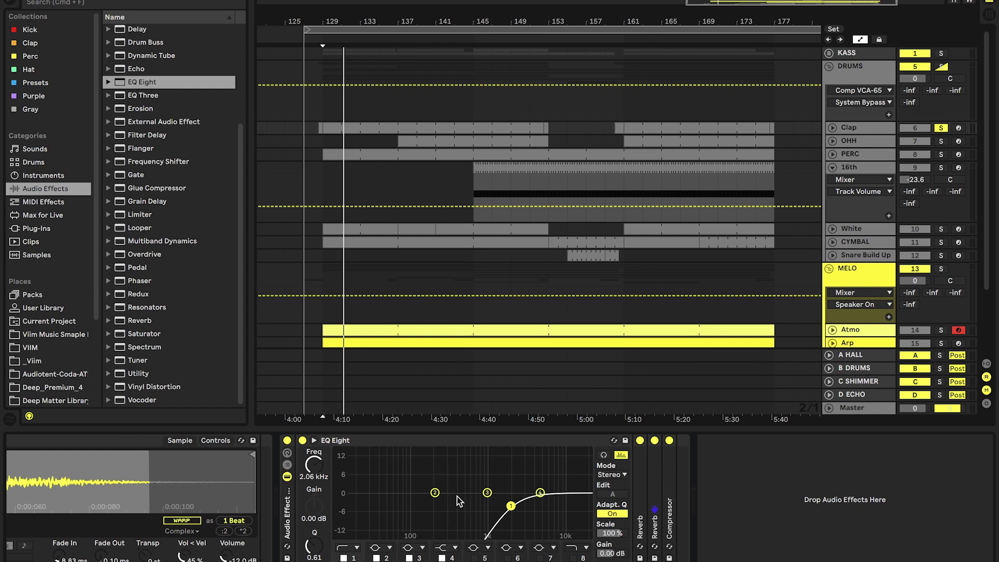
Review the two Reverb devices on the Clap track and show the second one's Dry/Wet automation in the arrangement.
double_click(641, 522)
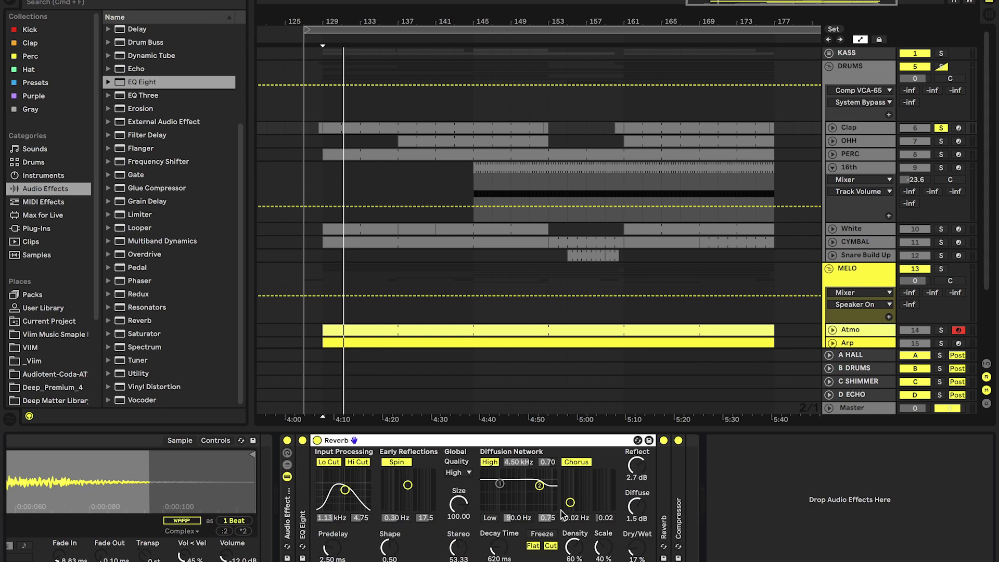
double_click(370, 442)
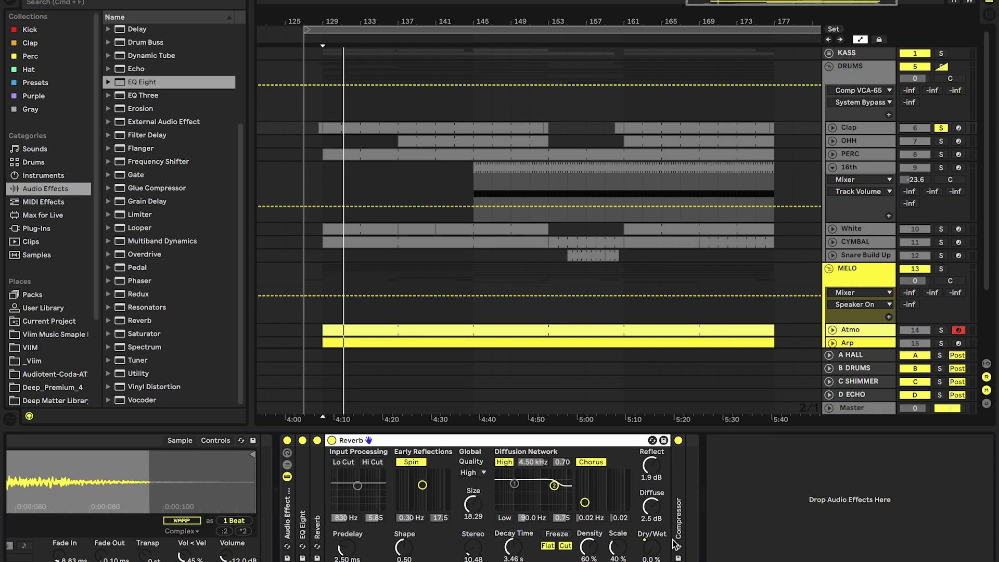
right_click(649, 553)
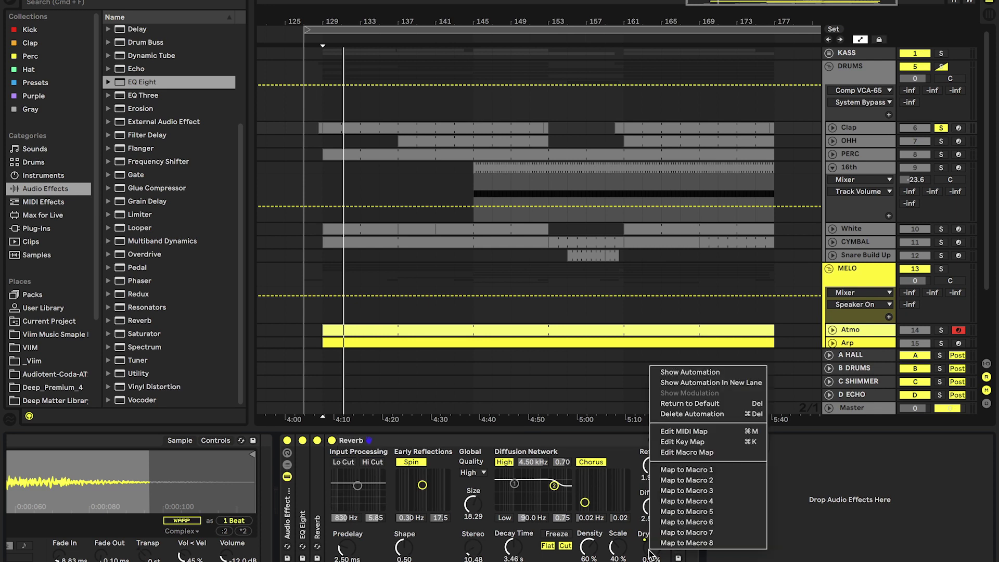
click(670, 374)
Examine the Clap's Reverb Dry/Wet automation ramp and its peak value at 129.4.
drag(319, 21, 318, 68)
mouse_move(392, 156)
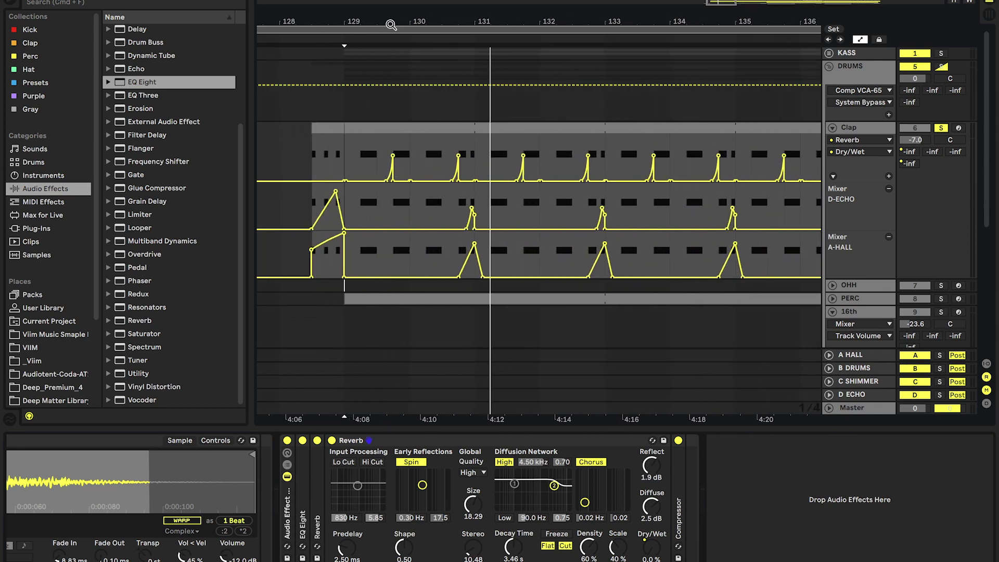
drag(392, 21, 393, 23)
mouse_move(405, 161)
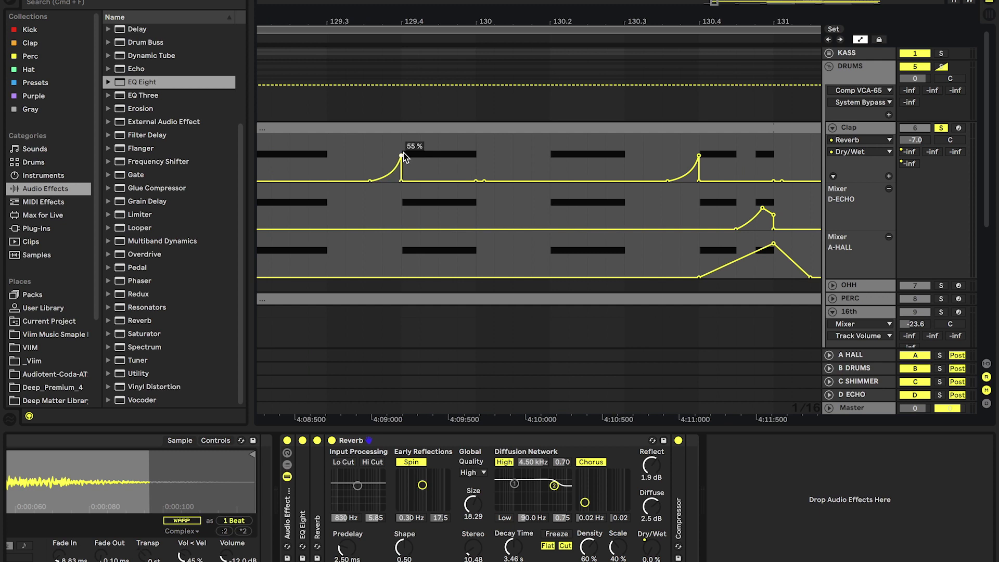
scroll(405, 156, left, 3)
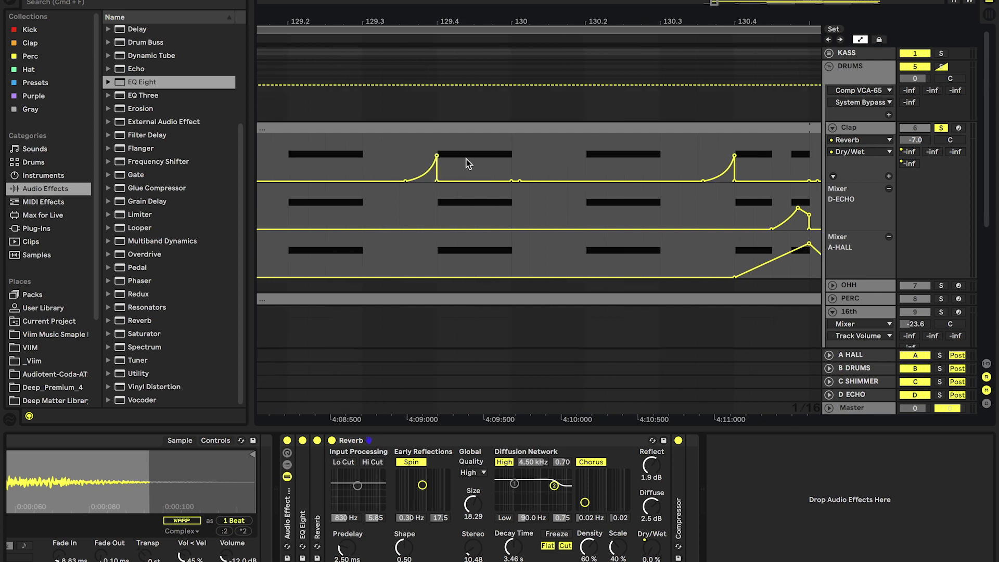
scroll(468, 163, left, 2)
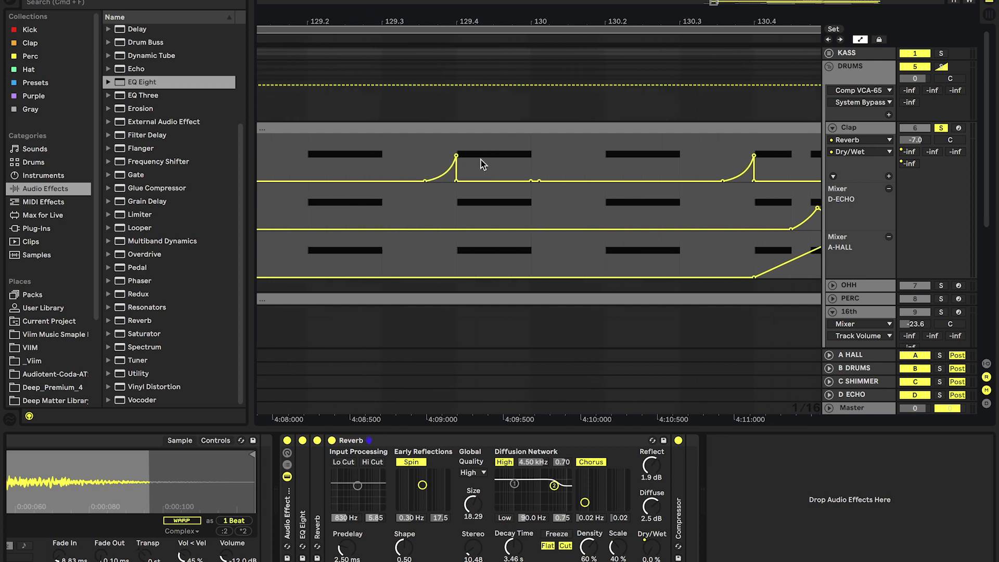
Mark the clap at 129.2 and the reverb ramp before 129.4, play from 129.2, and collapse the second Reverb.
click(308, 150)
drag(309, 151, 382, 152)
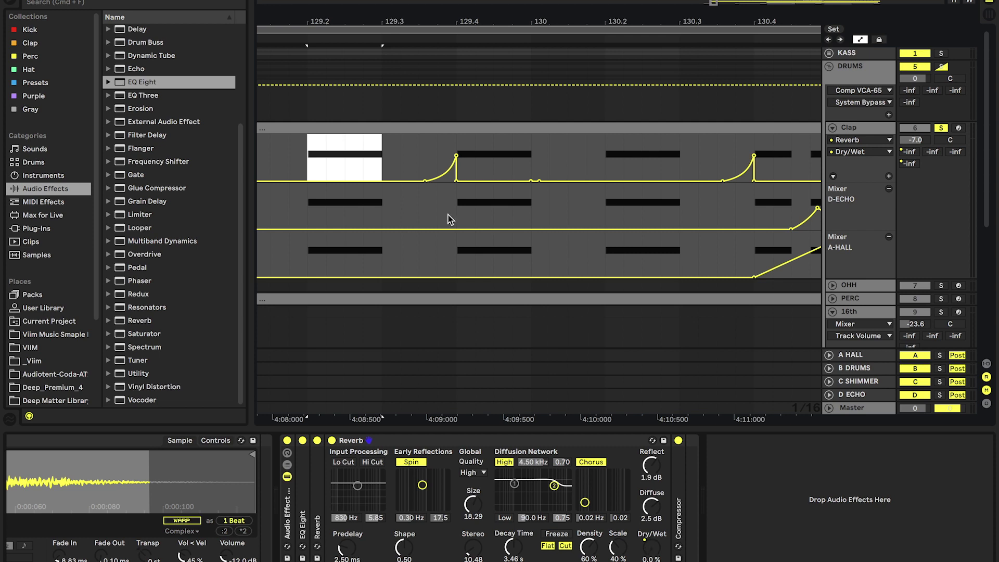
drag(400, 164, 456, 159)
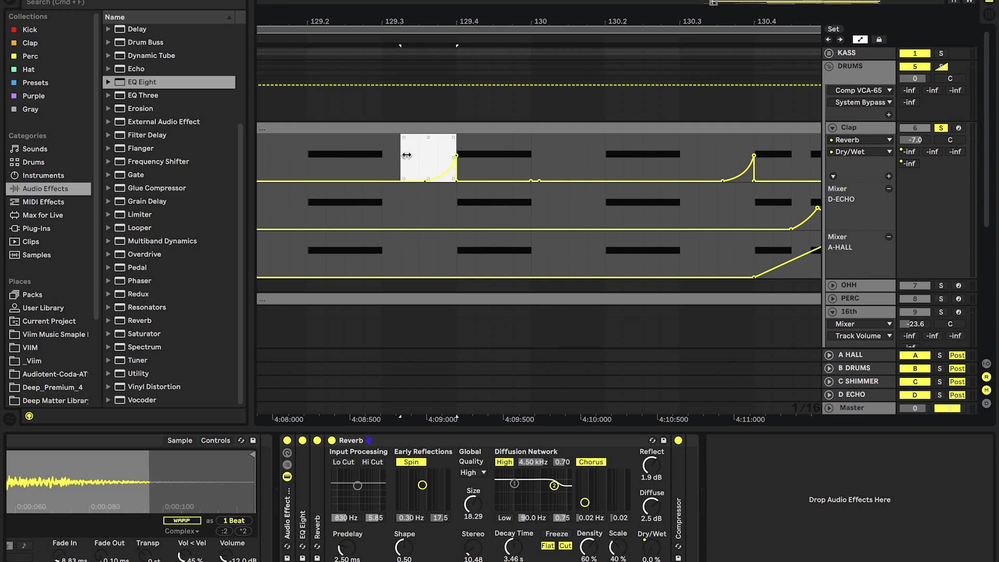
click(308, 159)
key(space)
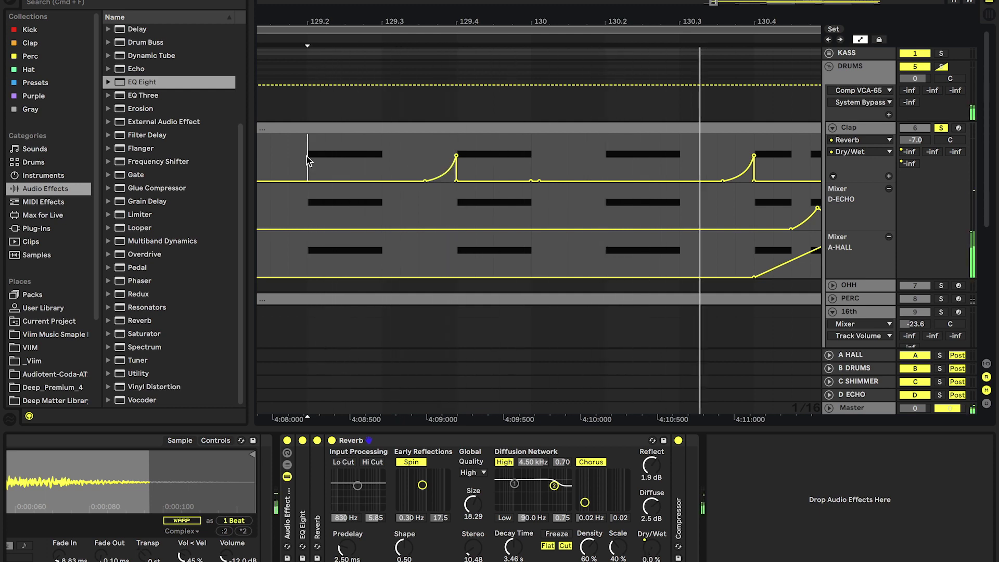
double_click(385, 443)
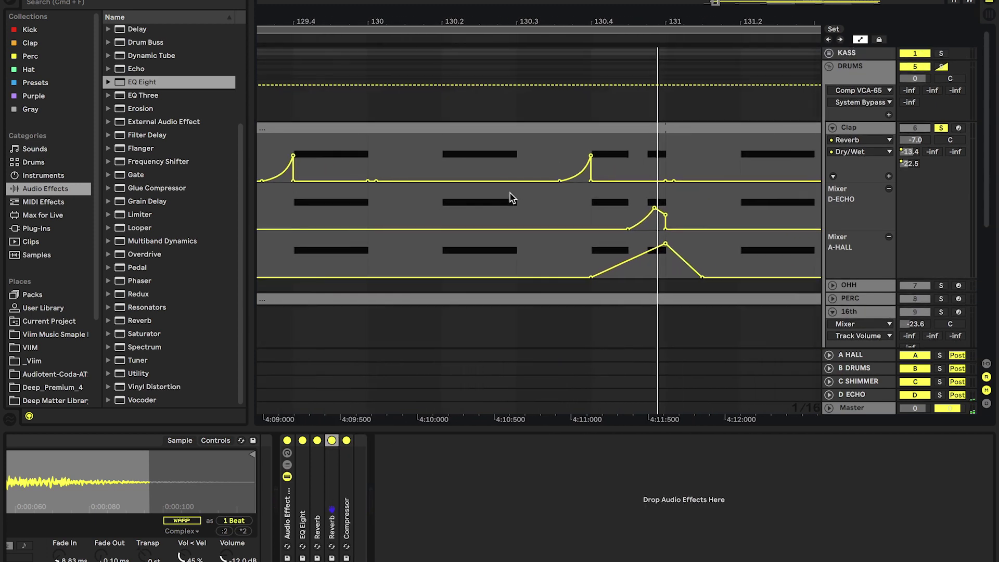
Open the Clap MIDI clip to inspect its two-bar note pattern and velocities, and return to the track's device chain.
double_click(659, 125)
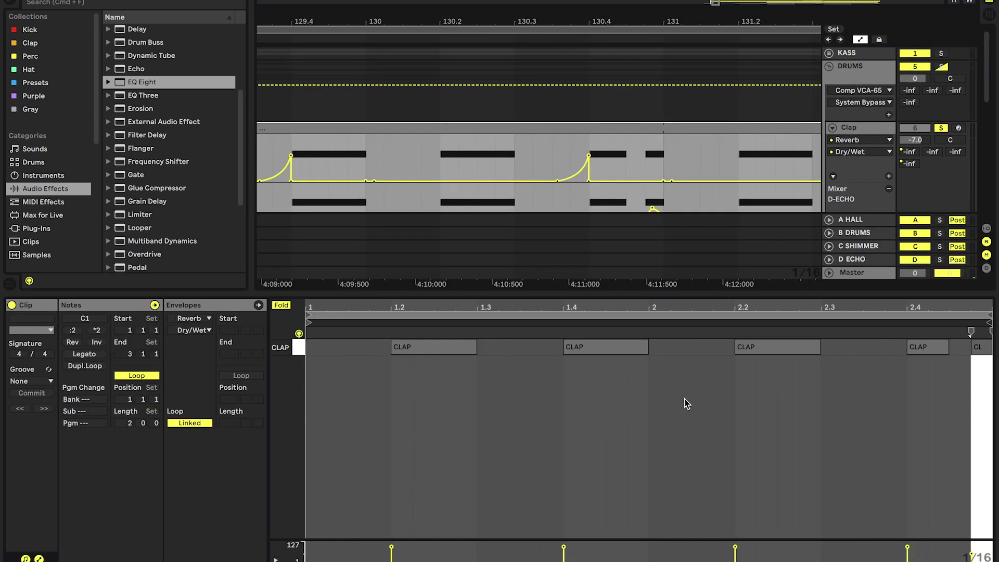
click(737, 402)
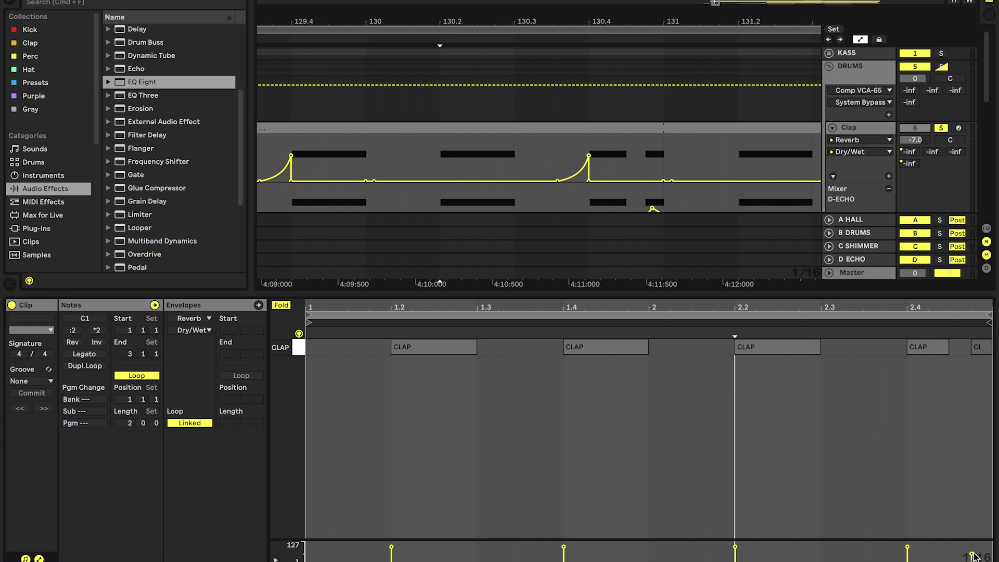
click(864, 131)
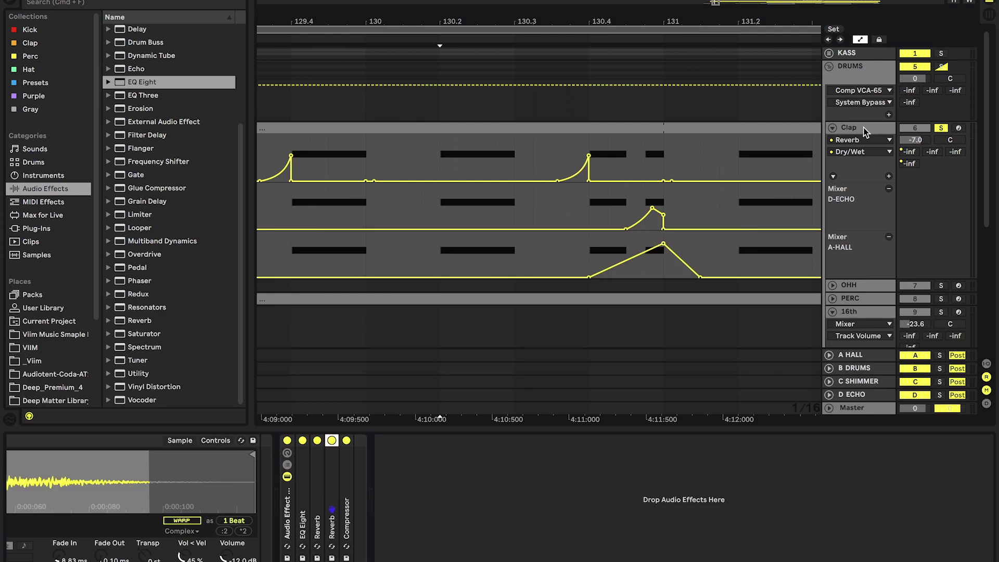
Compare the Clap track's A-HALL and D-ECHO send automation, leaving the A-HALL curve displayed.
click(915, 156)
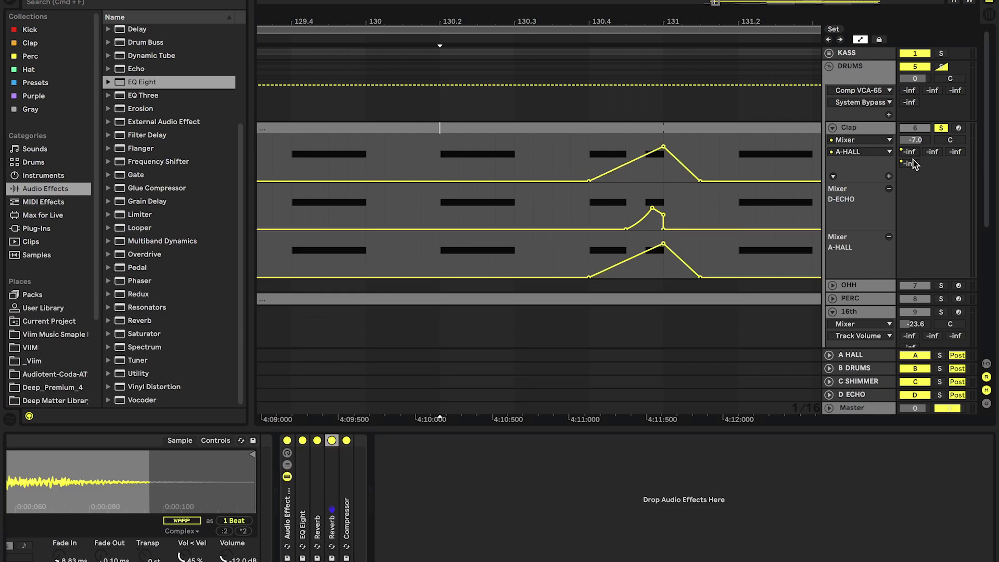
click(912, 164)
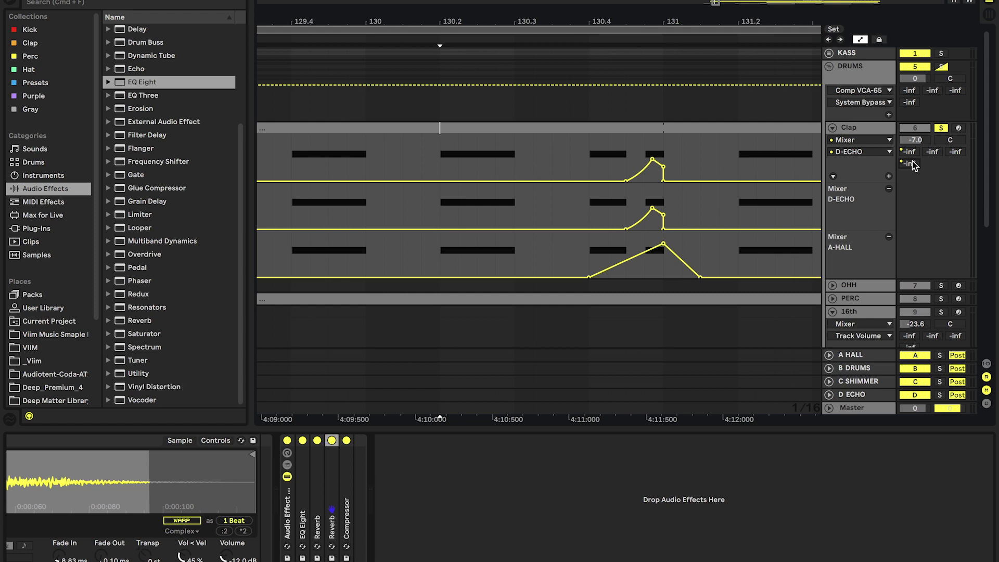
click(909, 154)
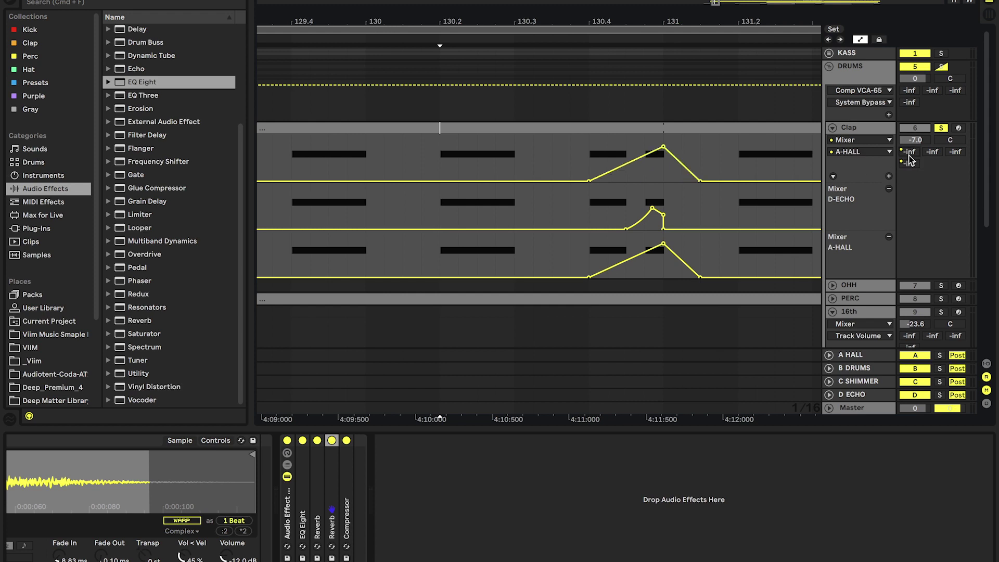
Inspect the A HALL return's Viim Hall Reverb rack, expanding its ValhallaVintageVerb to review the settings.
click(862, 357)
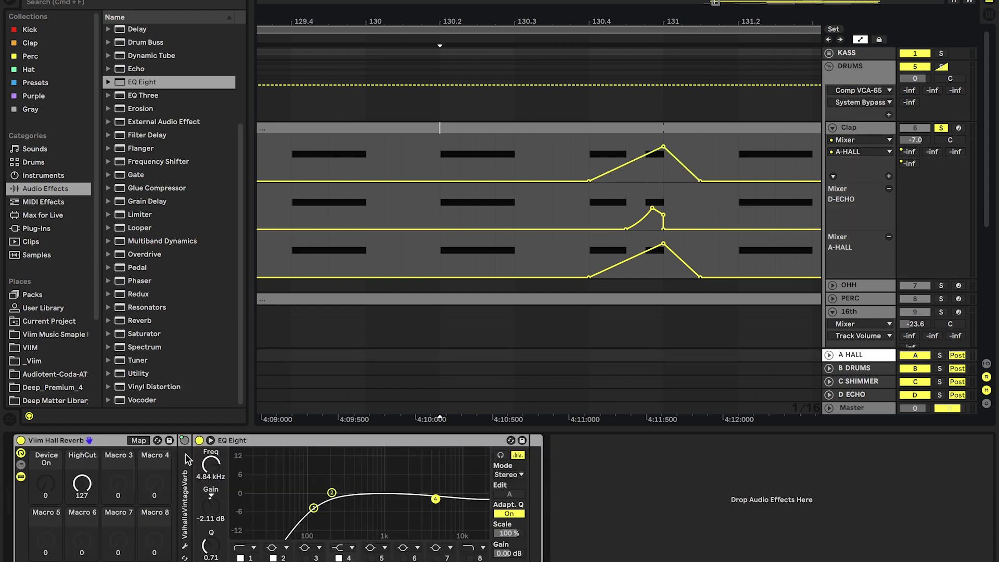
double_click(186, 528)
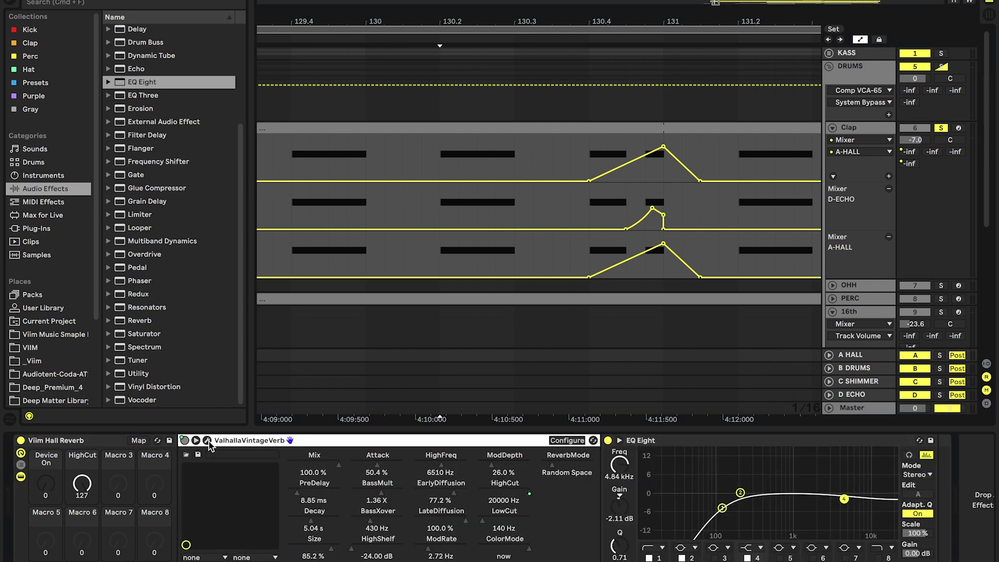
click(208, 440)
Display the Clap's D-ECHO send automation and set the low-pass filter of the D ECHO return's Echo to about 4.08 kHz.
click(908, 163)
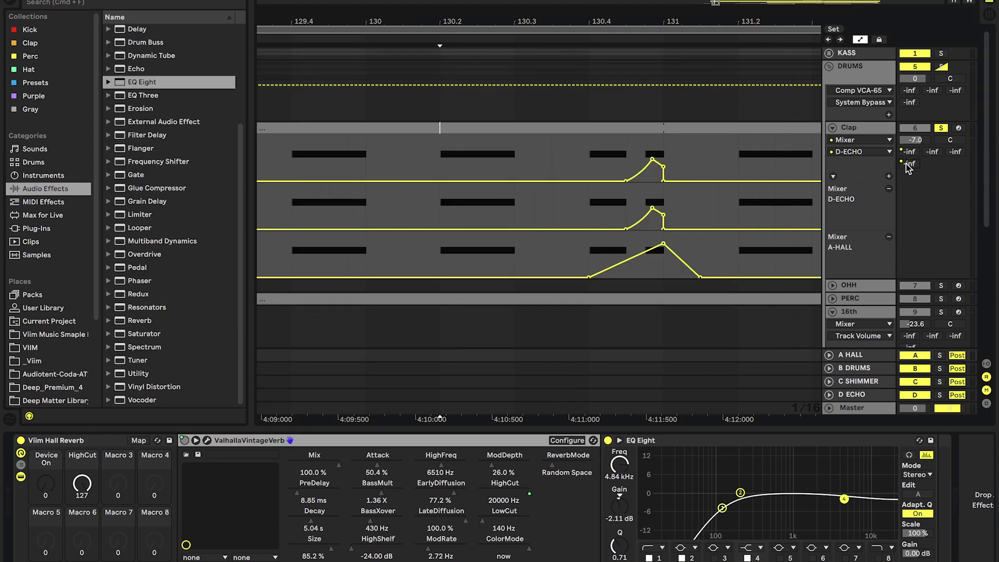
click(846, 397)
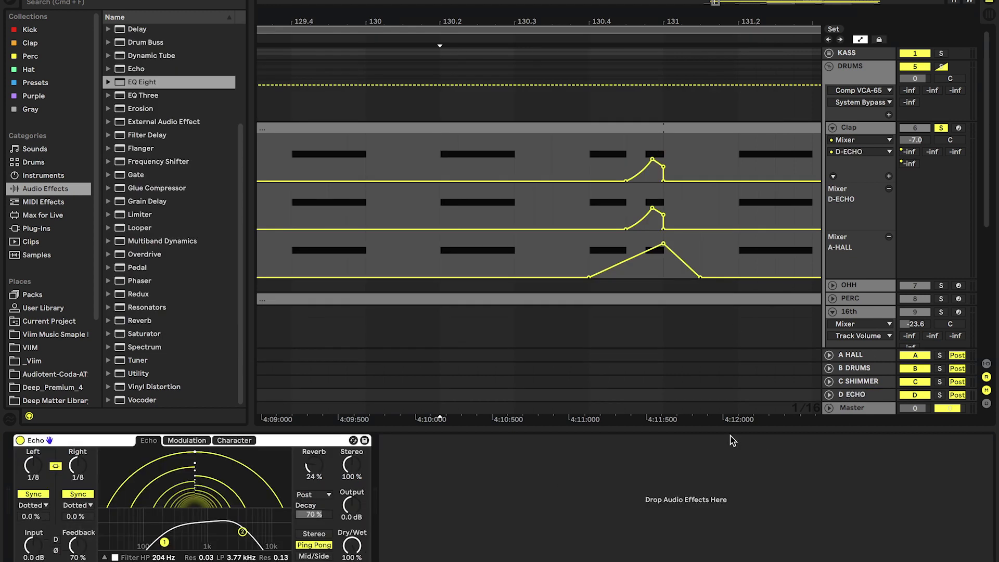
click(456, 495)
drag(242, 531, 245, 533)
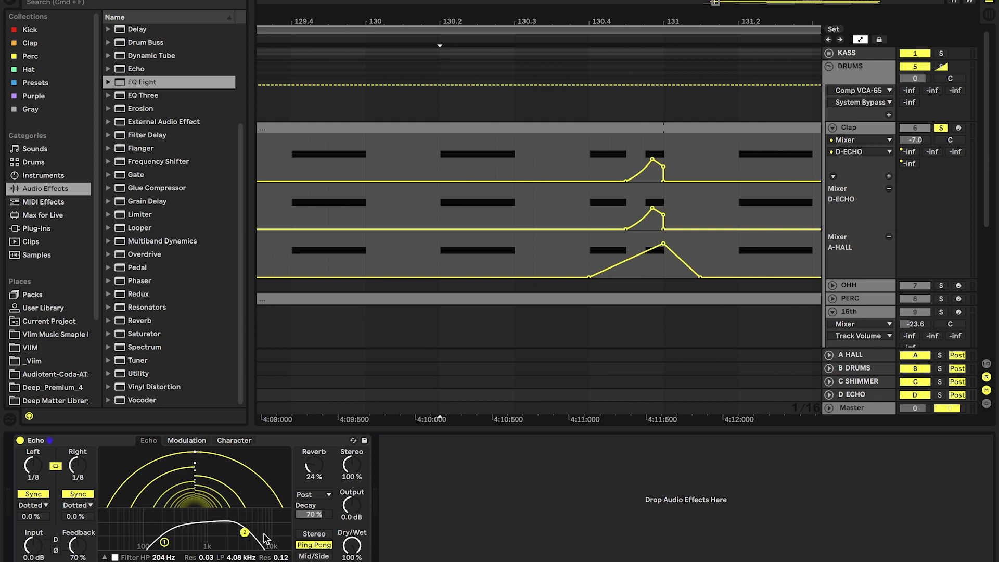
Recheck the Echo settings on the D ECHO return and play the Clap from 130.4 to hear its echo send.
click(589, 154)
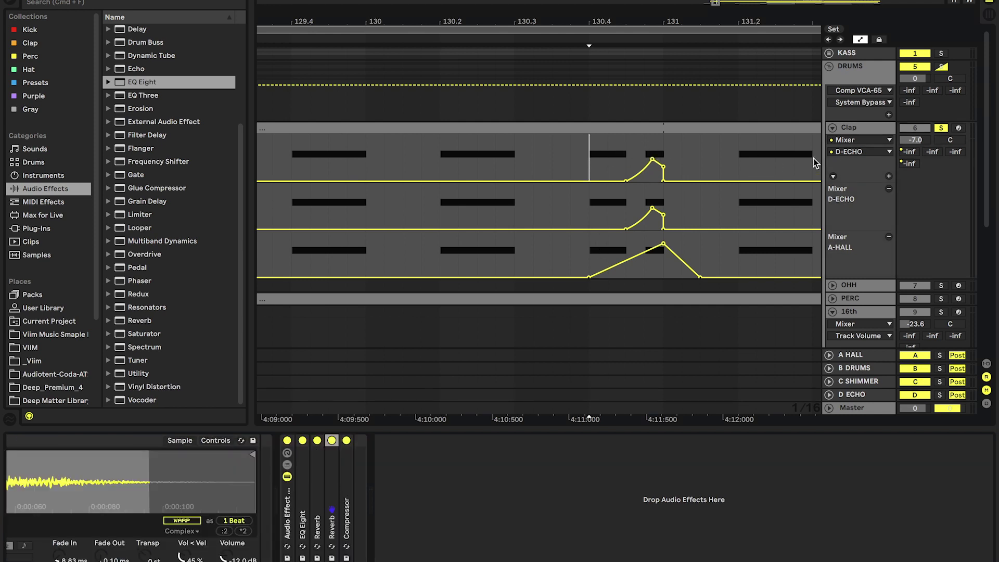
scroll(813, 158, right, 5)
click(859, 394)
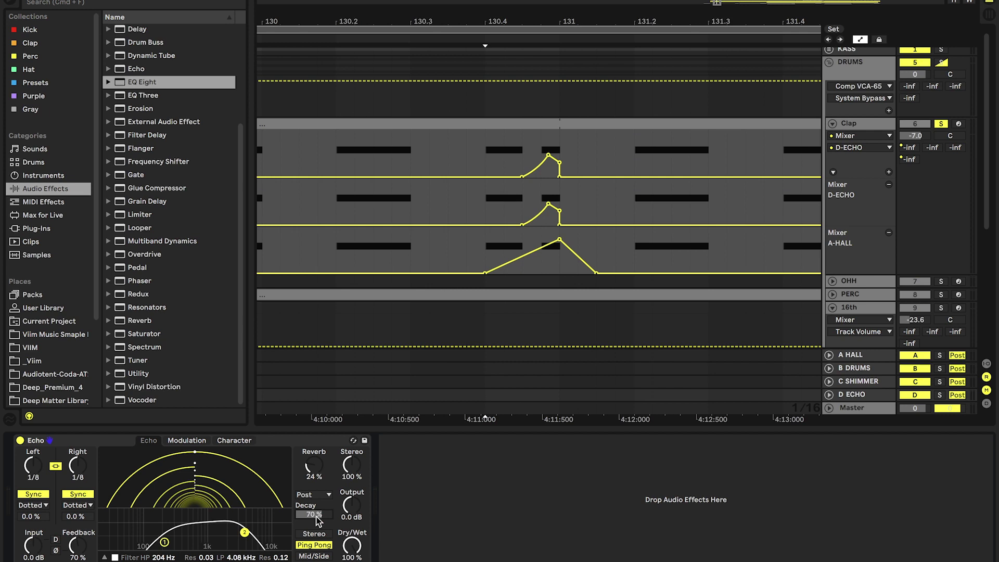
click(483, 146)
key(space)
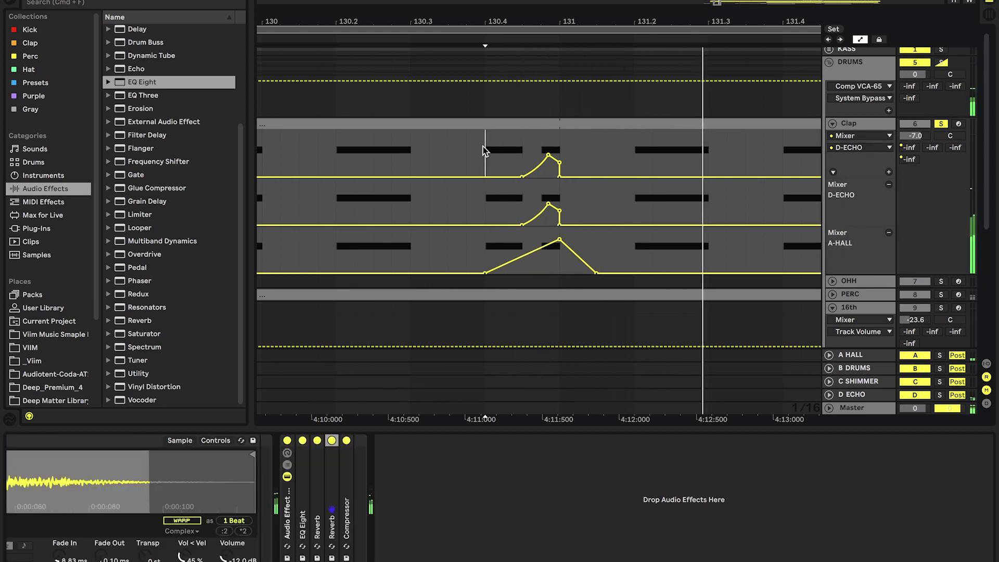
Solo the D ECHO return, clear all solos, and fold the Clap track's automation lanes.
click(939, 394)
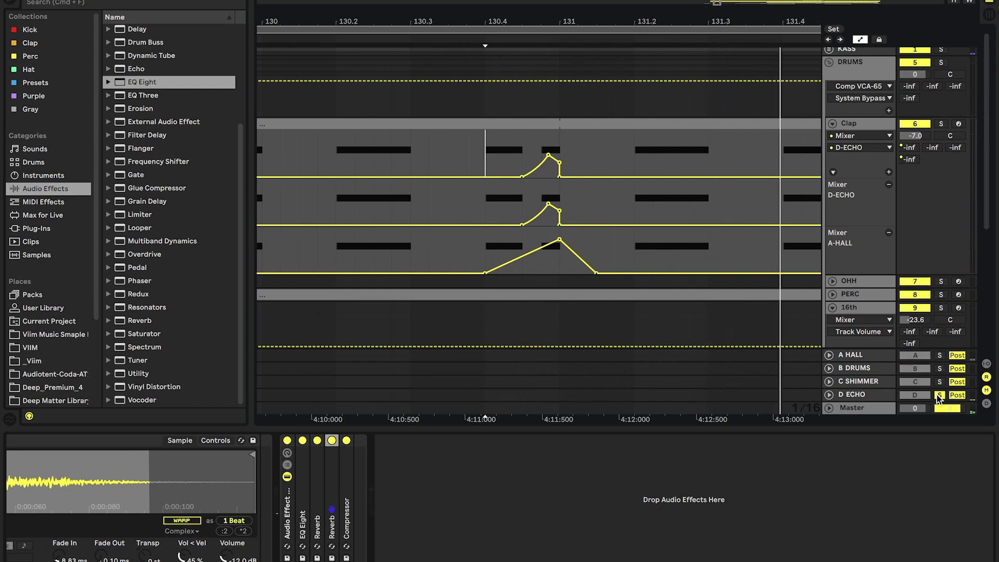
click(940, 395)
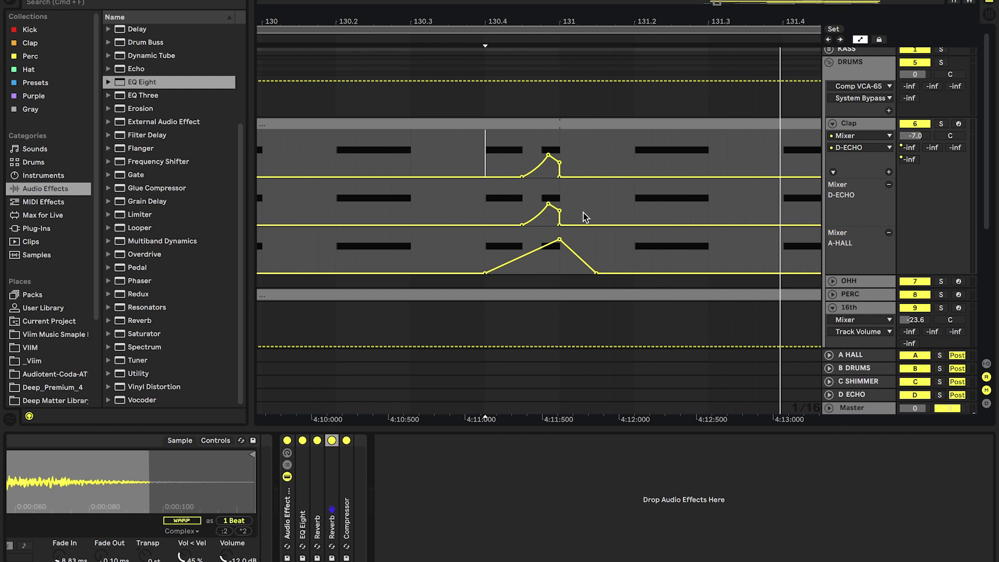
scroll(585, 217, down, 5)
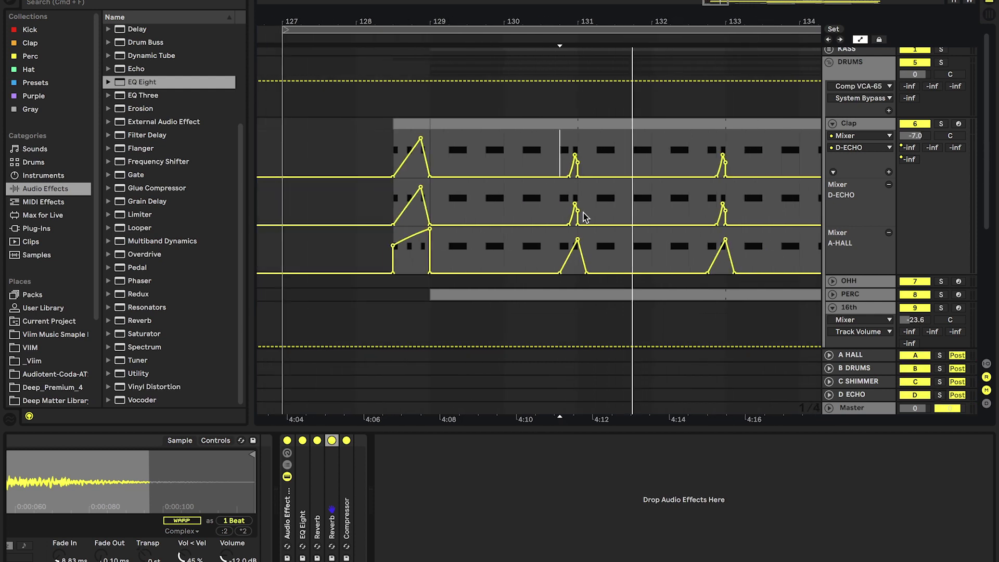
click(833, 124)
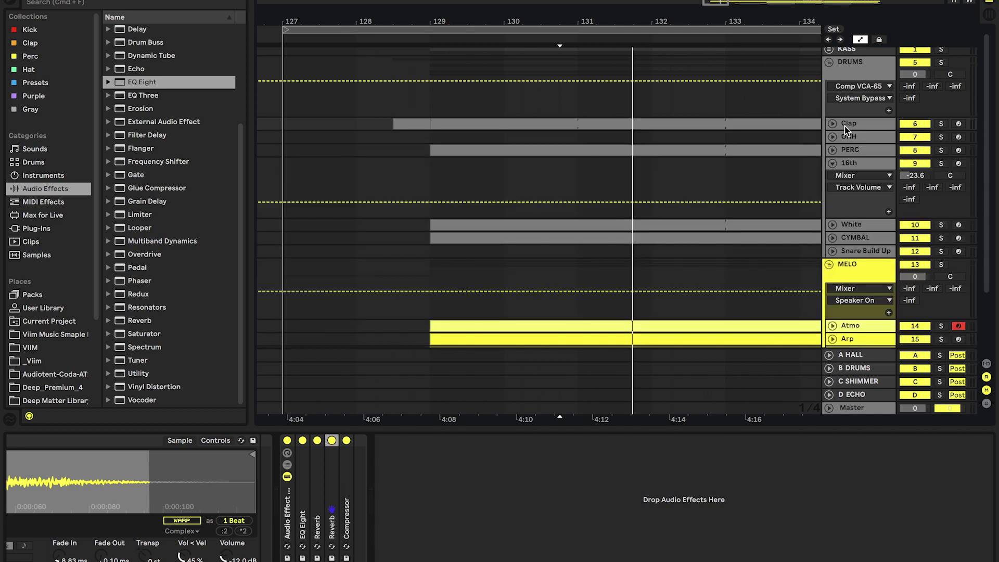
Open the OHH clip at bar 137 to inspect its hi-hat pattern, and review the Open Hat 05 sample in the Drum Rack.
click(844, 126)
scroll(595, 156, down, 5)
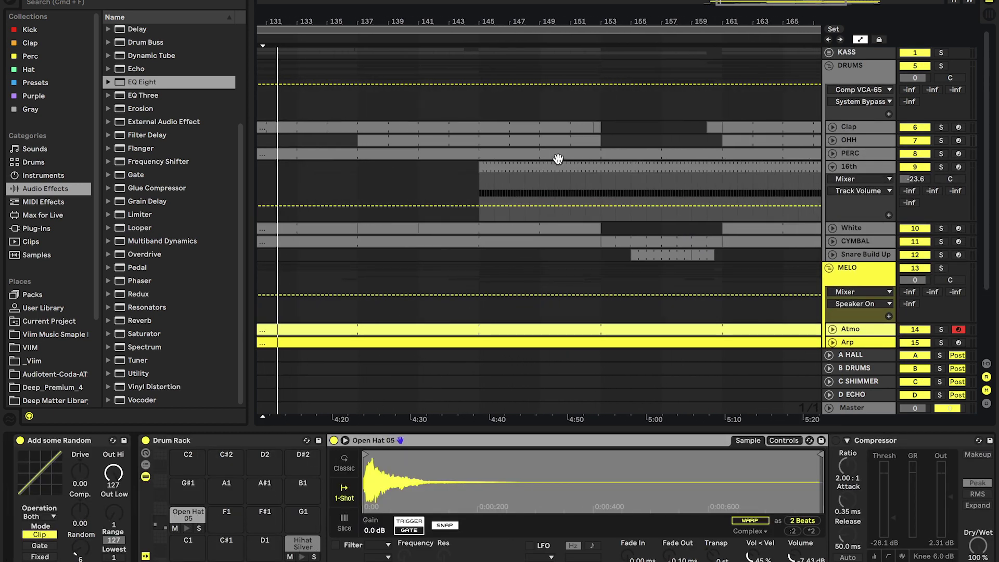
double_click(364, 140)
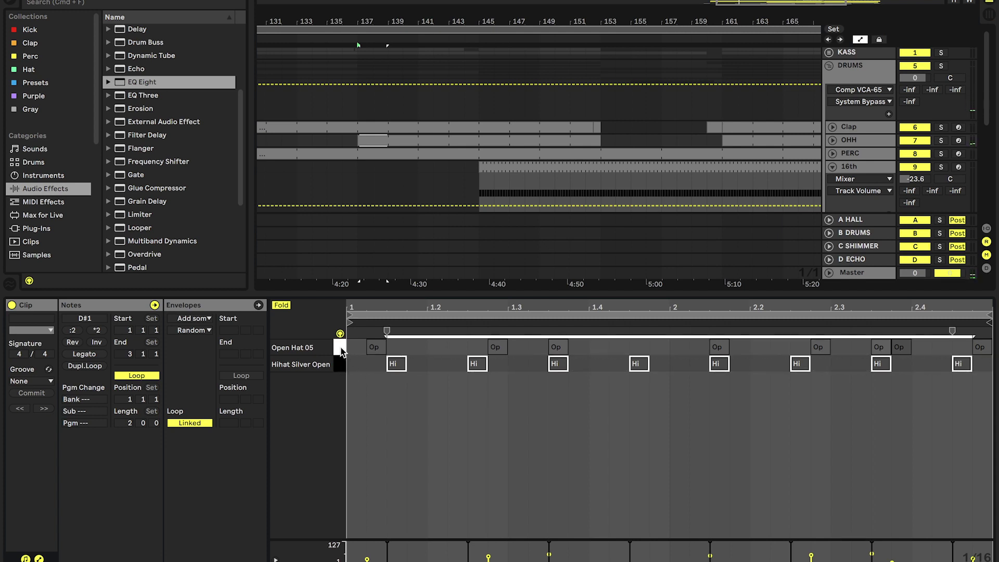
click(343, 348)
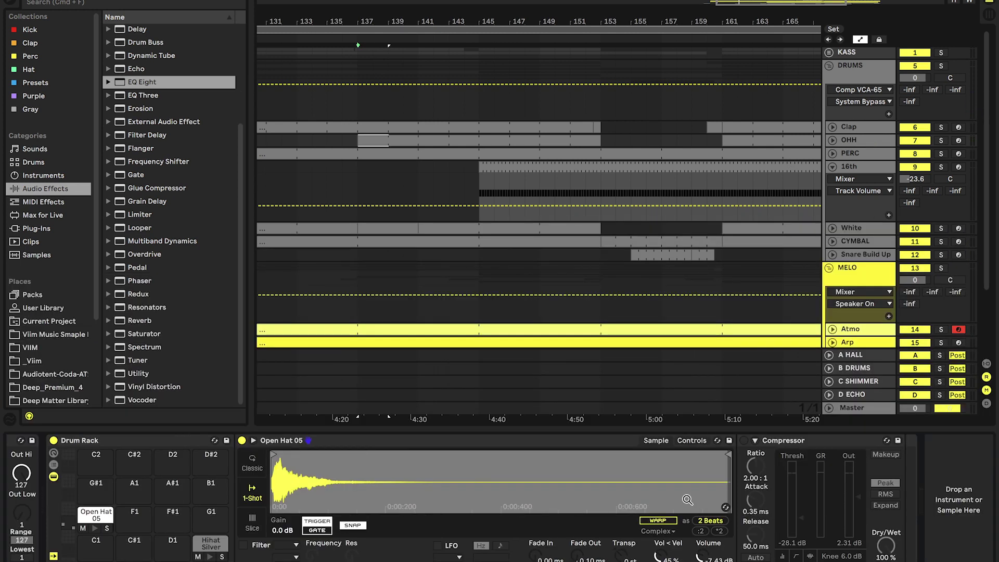
key(ctrl+v)
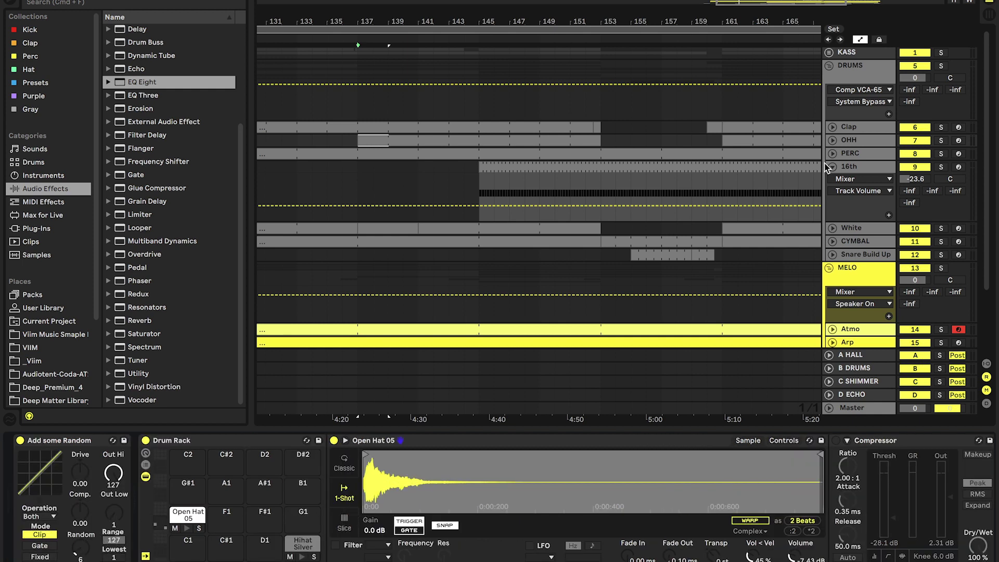
Unfold the OHH track, solo it and play the open hi-hats from bar 137.
click(832, 140)
click(940, 140)
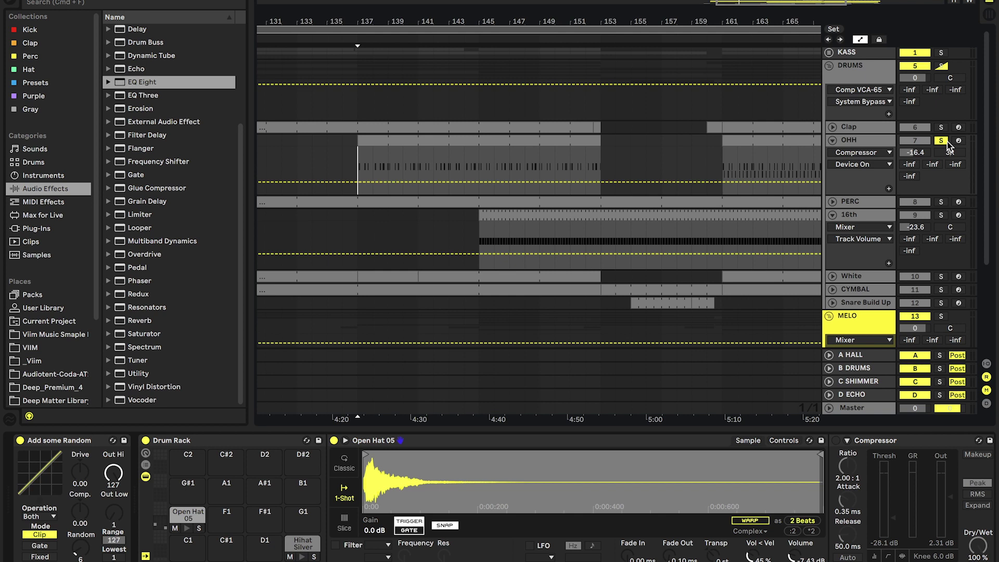
key(space)
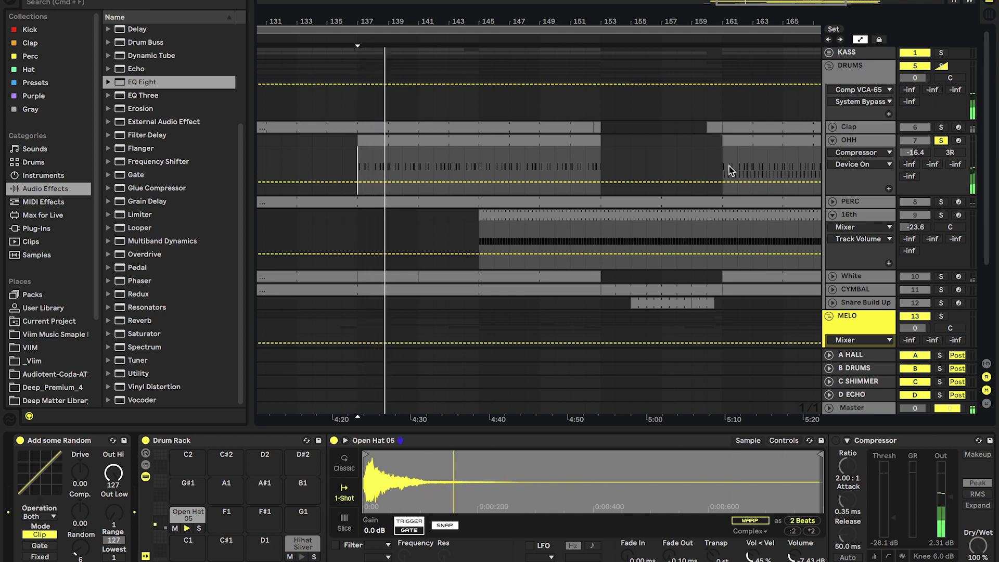
Open the OHH clip at bar 161 and play its layered Open Hat 05 and Hihat Silver Open pattern.
double_click(753, 141)
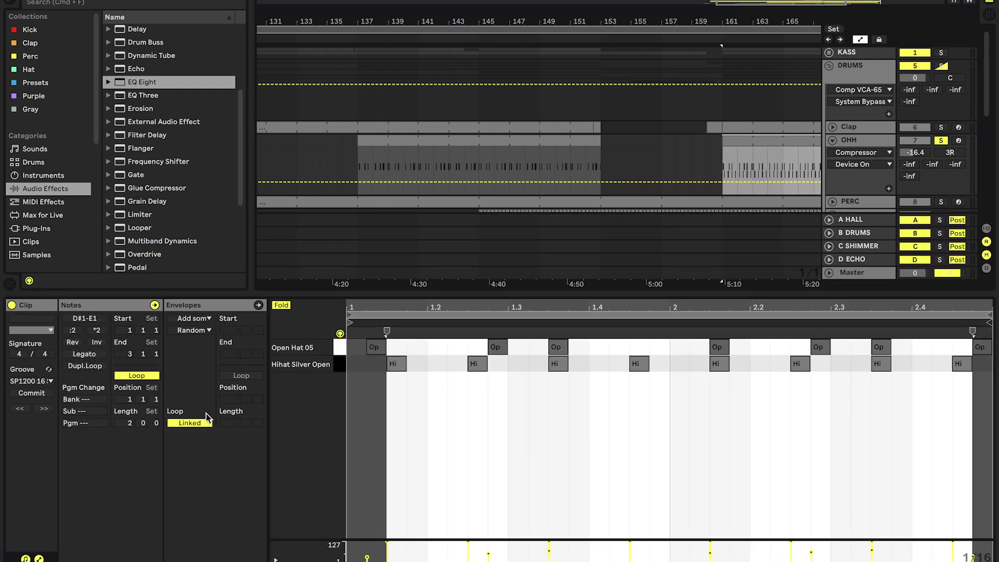
click(722, 165)
key(space)
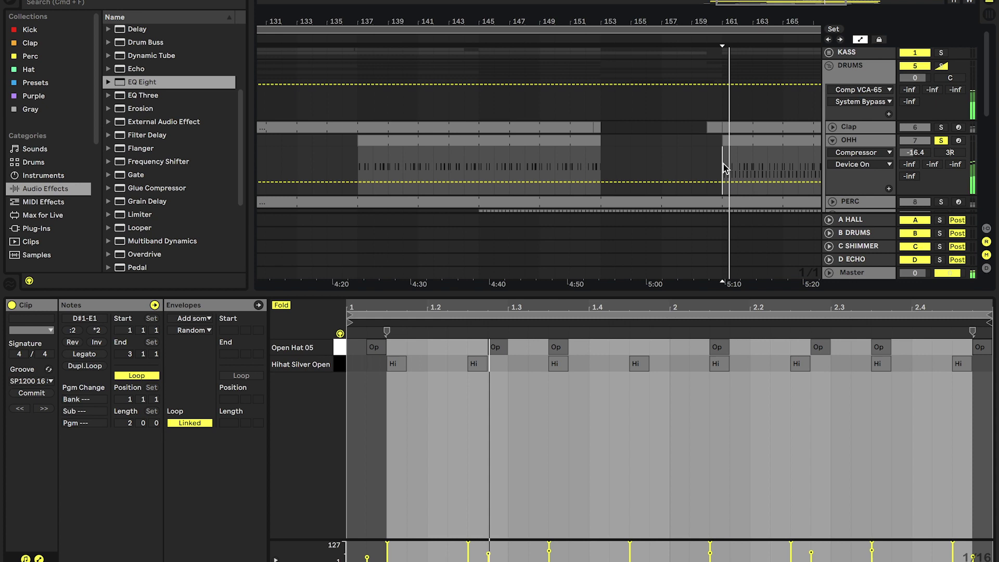
Unfold and solo the White track, play it from bar 137, and add OHH to the solo to hear both hats together.
scroll(723, 164, down, 1)
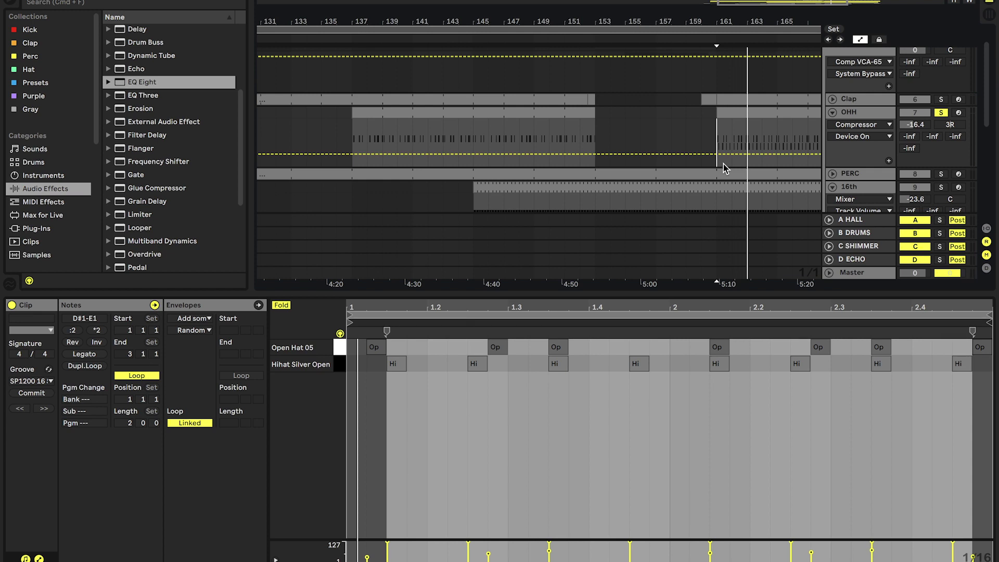
scroll(723, 164, down, 2)
scroll(723, 164, left, 2)
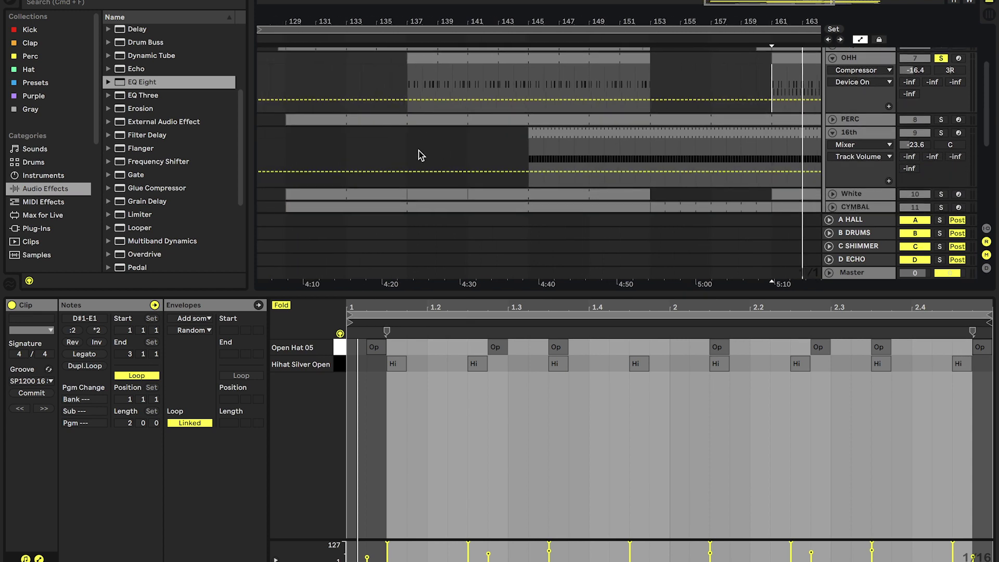
click(411, 83)
scroll(504, 107, down, 1)
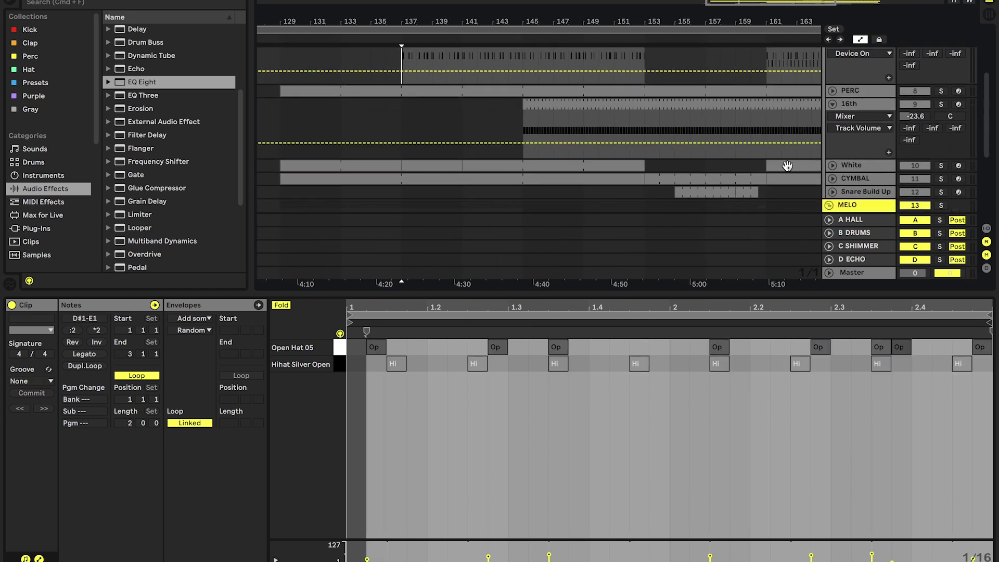
click(832, 165)
click(940, 165)
key(space)
scroll(942, 164, up, 1)
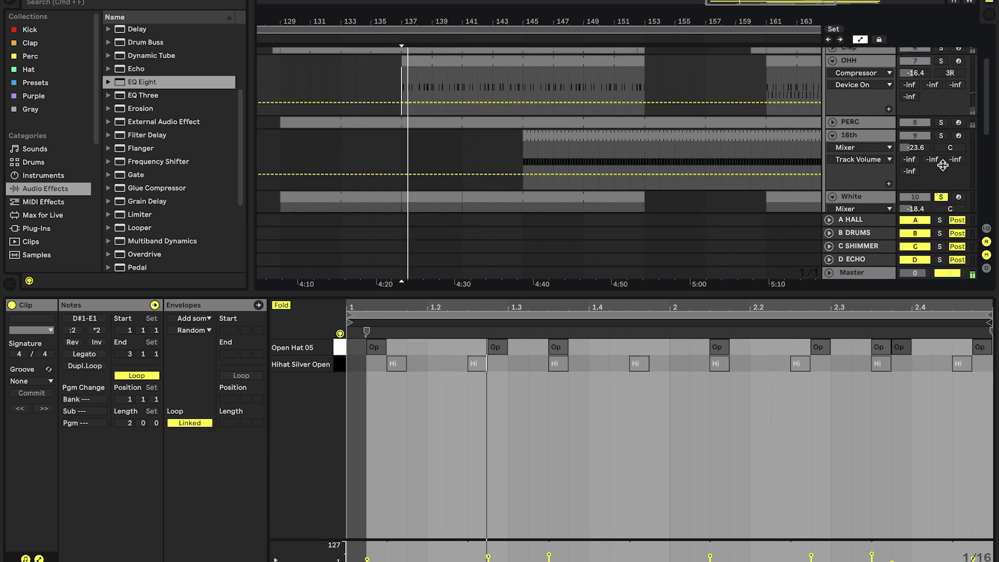
click(941, 60)
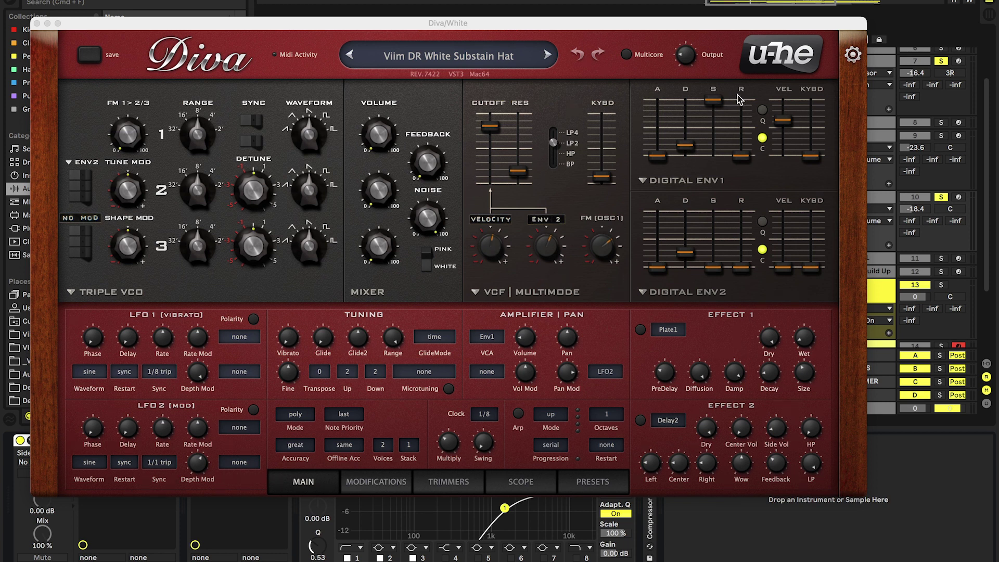
Close the Diva synth window, inspect and play the White clip's C3 pattern at bar 137, and return to the track's device chain.
click(37, 23)
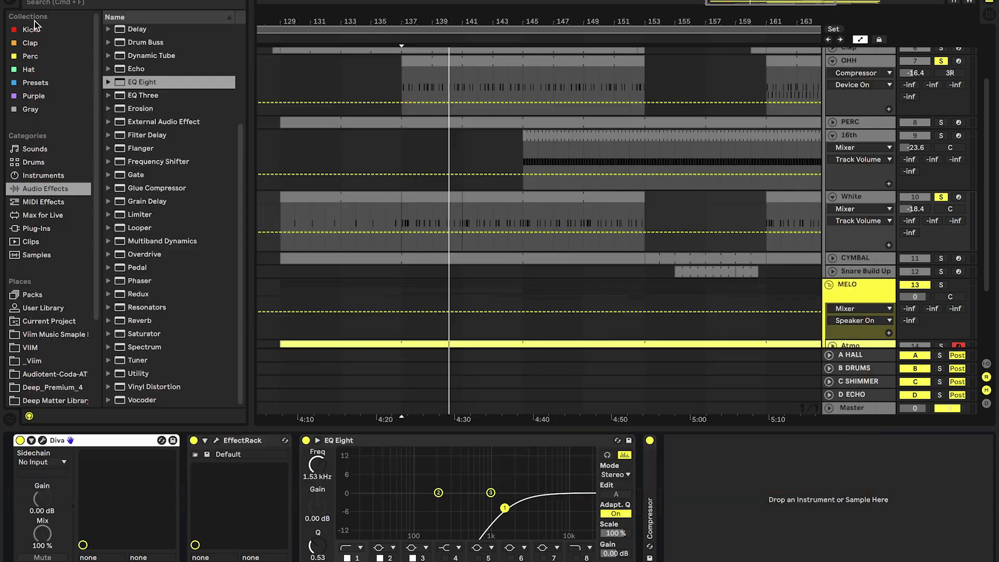
double_click(430, 206)
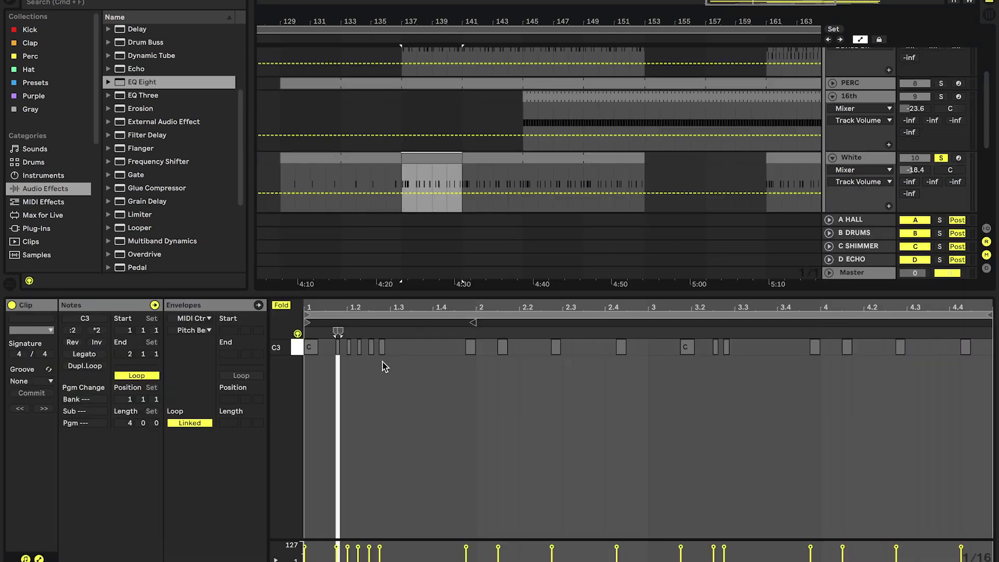
click(725, 367)
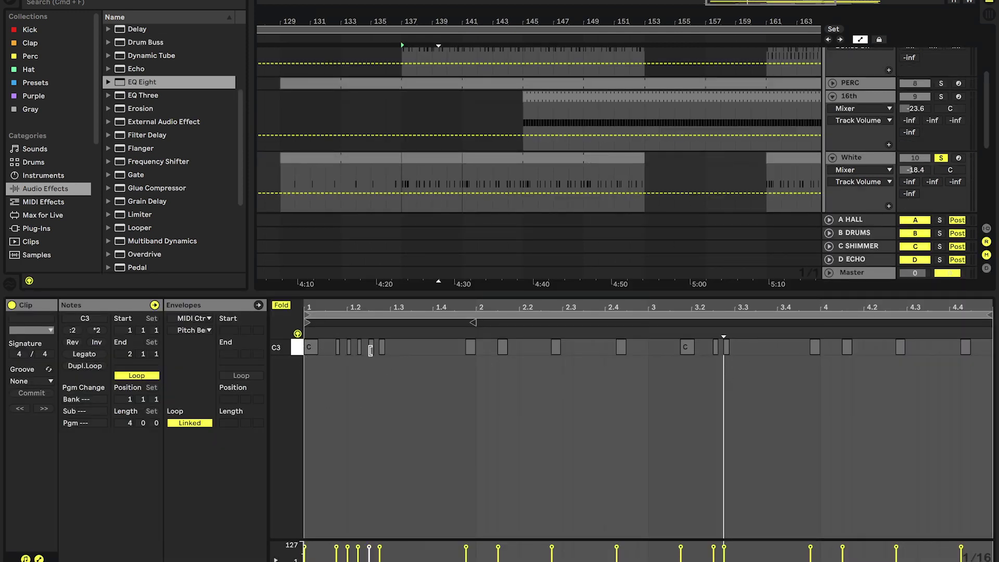
key(space)
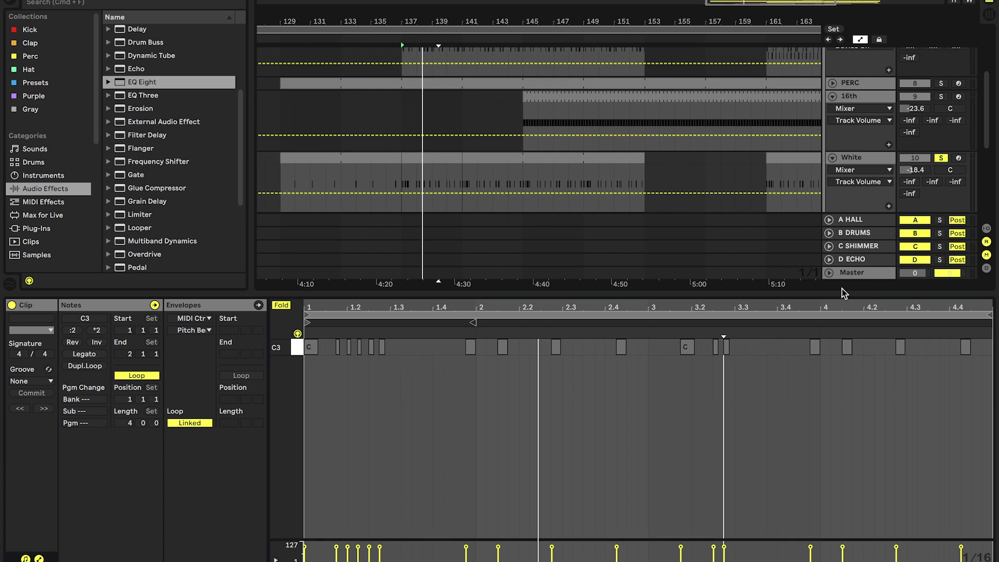
click(862, 157)
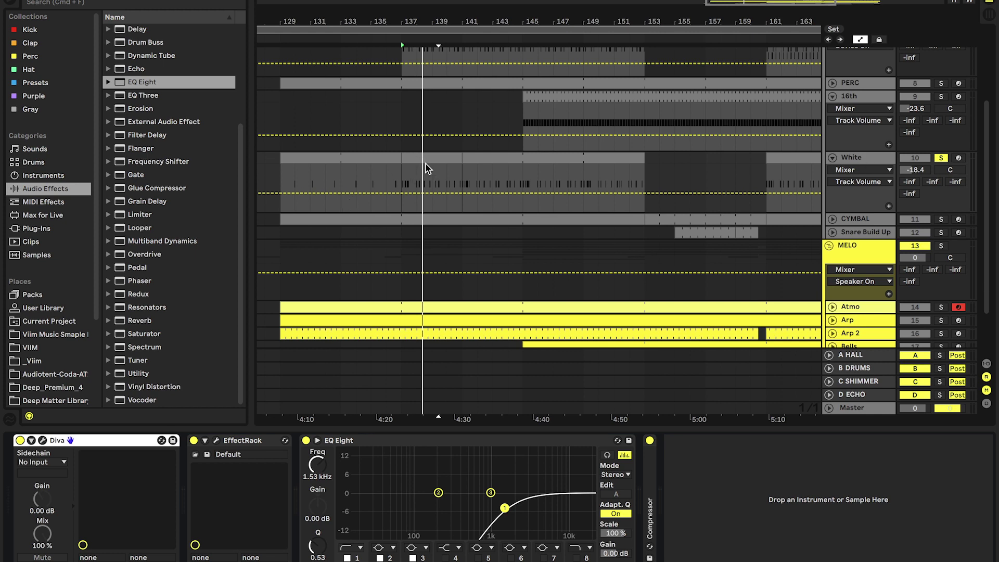
Unfold and solo the PERC track, play it briefly, and review the B DRUMS return chain that it feeds.
scroll(426, 164, up, 3)
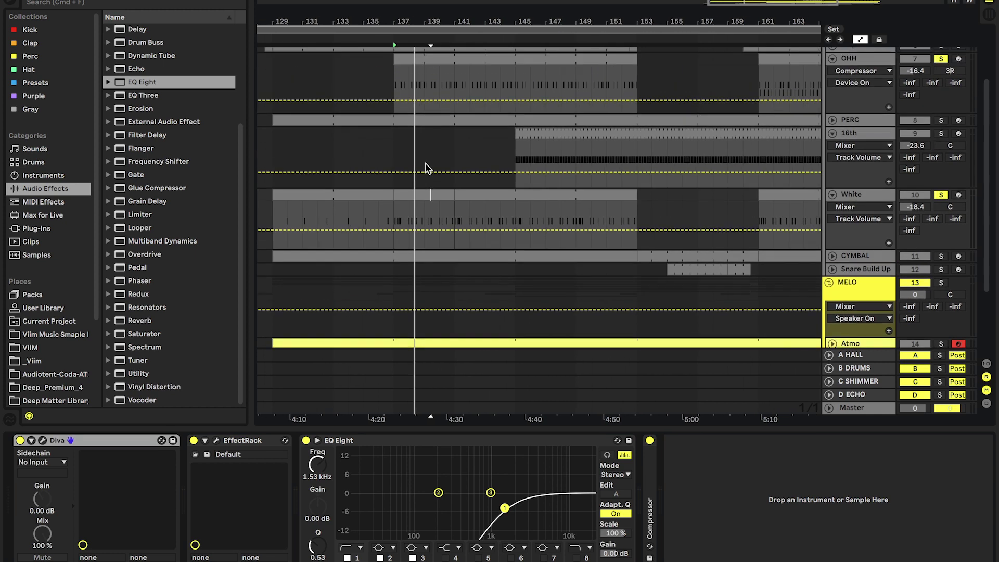
double_click(863, 119)
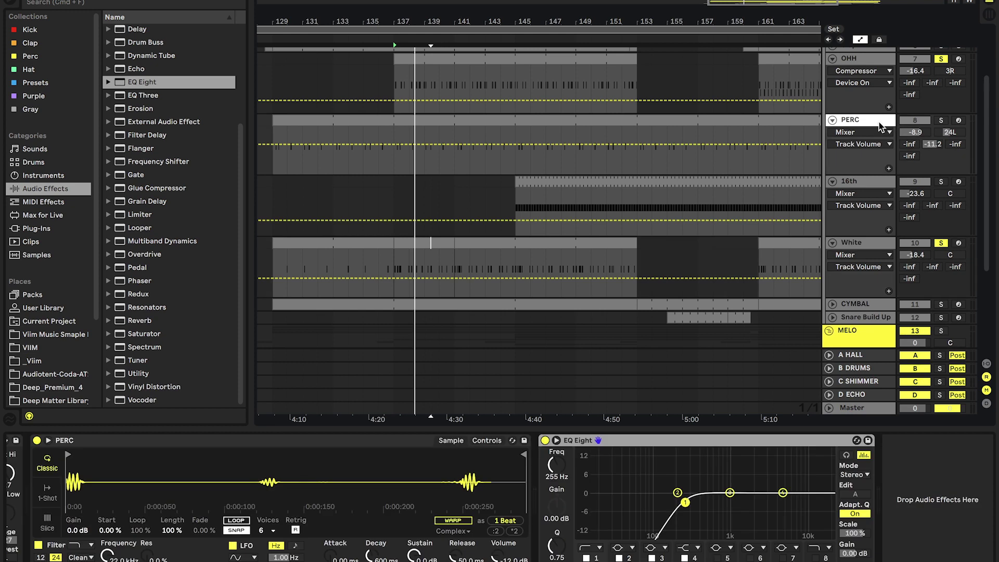
click(939, 121)
key(space)
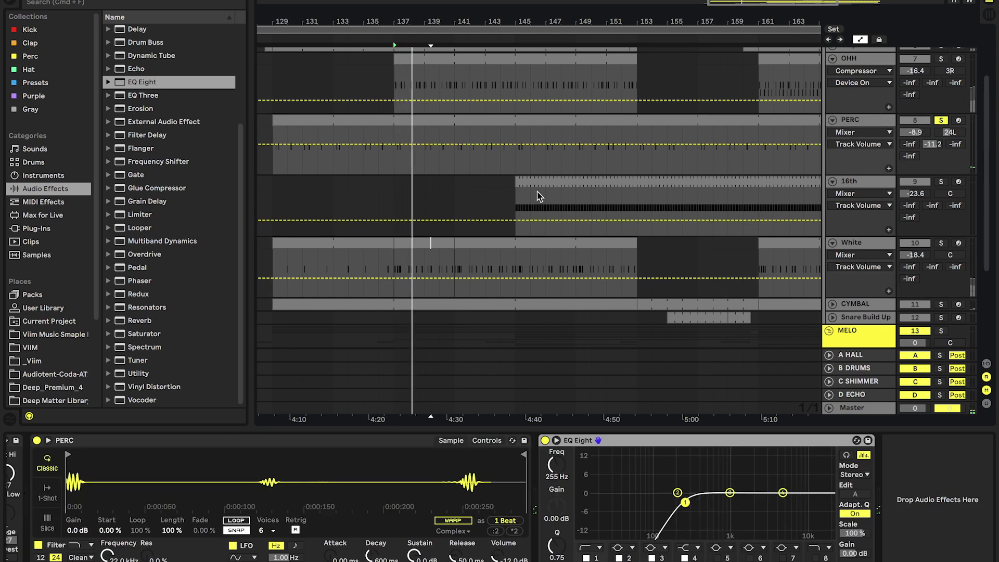
key(space)
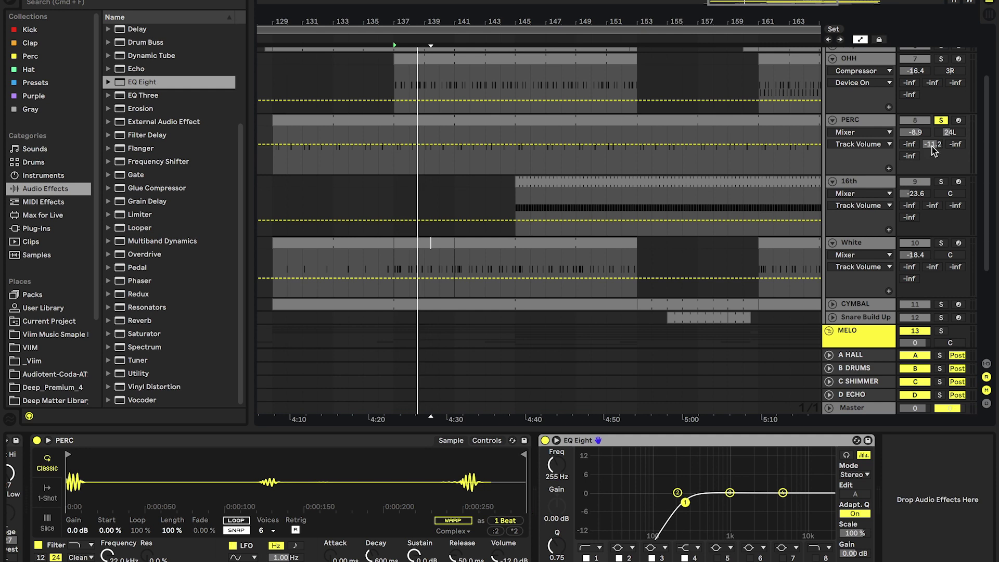
click(859, 368)
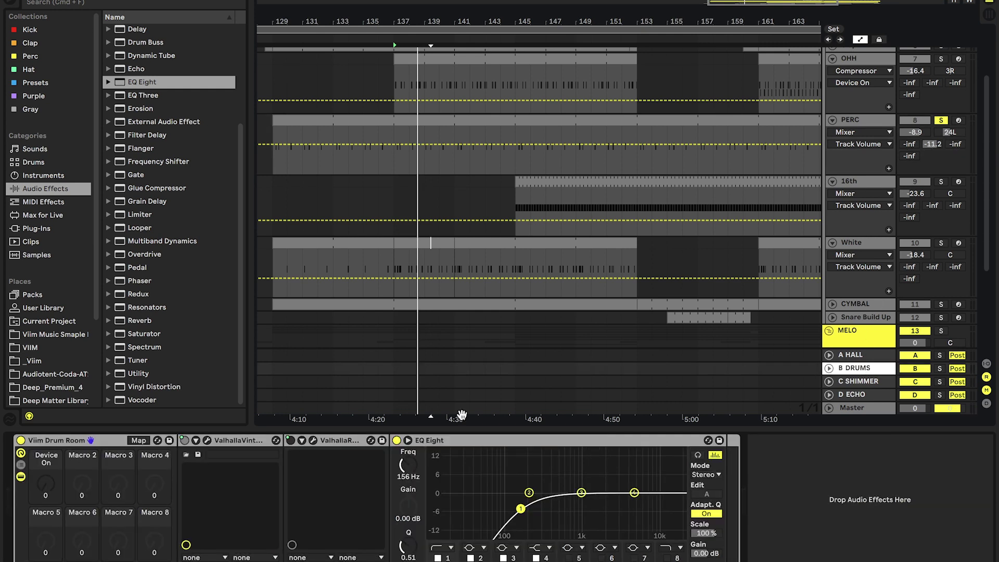
click(858, 119)
Review the 16th track's CHH sample and EQ Eight, solo the track and play it from bar 145.
click(858, 181)
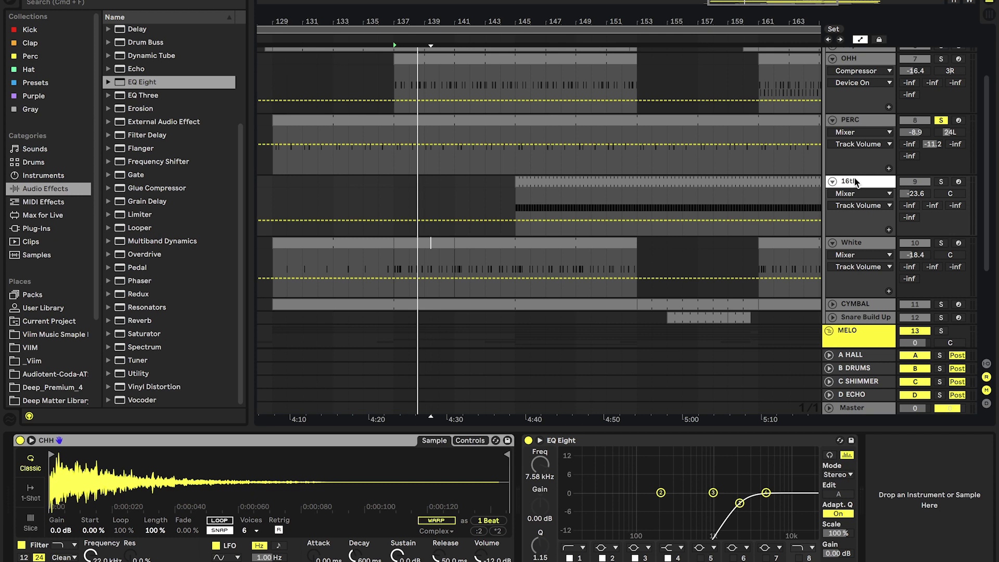
click(518, 206)
scroll(420, 254, up, 3)
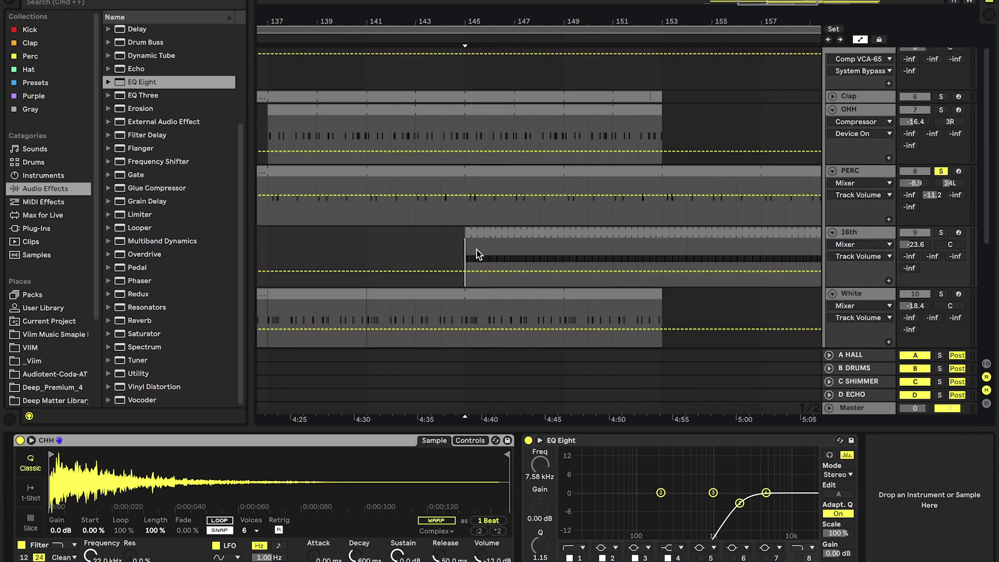
click(940, 233)
key(space)
Switch the 16th track off and on against the soloed DRUMS group from bar 145 to compare the groove.
scroll(942, 236, up, 1)
click(915, 264)
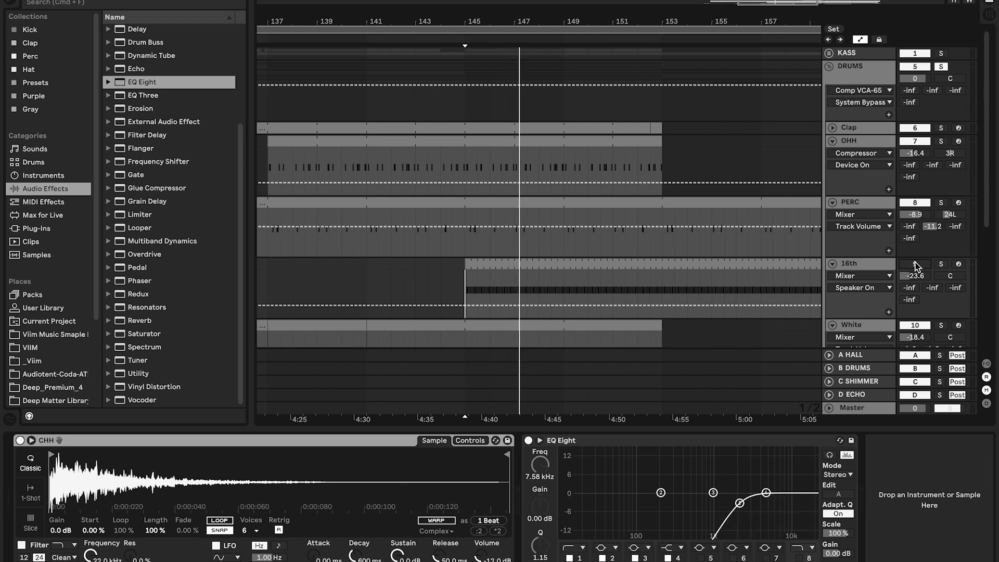
click(916, 265)
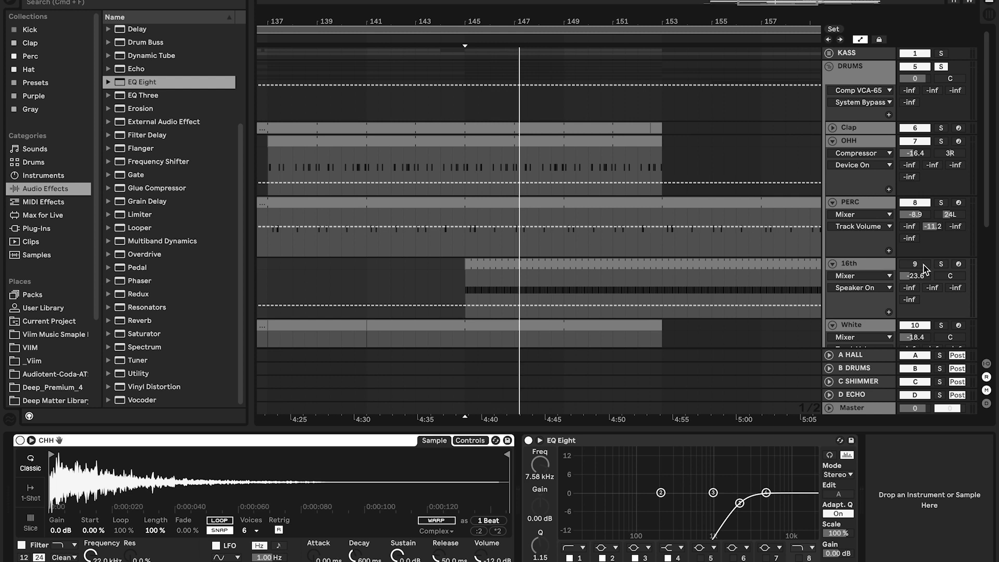
key(space)
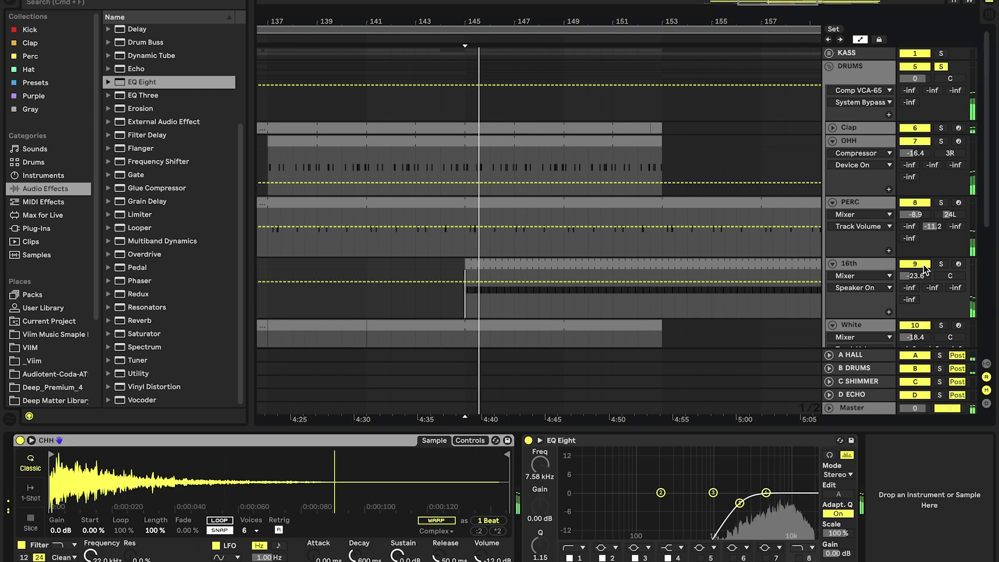
click(923, 264)
Fold the 16th and White tracks, unfold and solo CYMBAL, and play it from bar 145.
scroll(856, 262, down, 1)
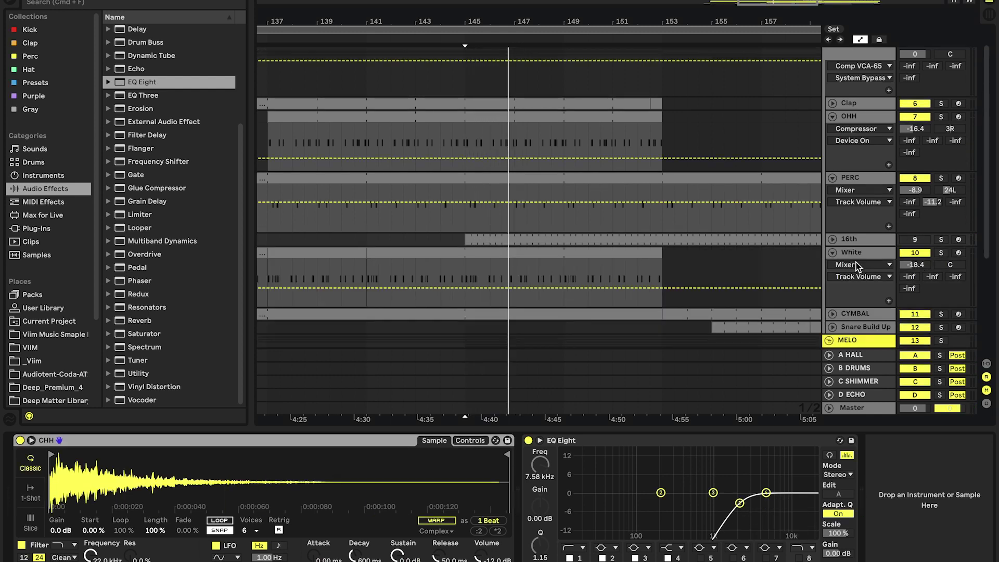
click(831, 253)
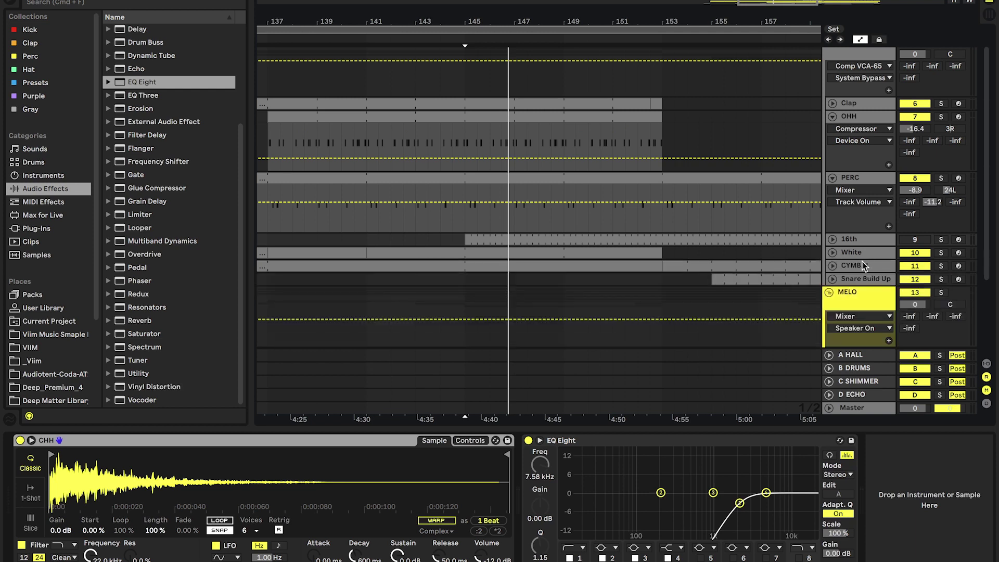
click(830, 265)
click(831, 265)
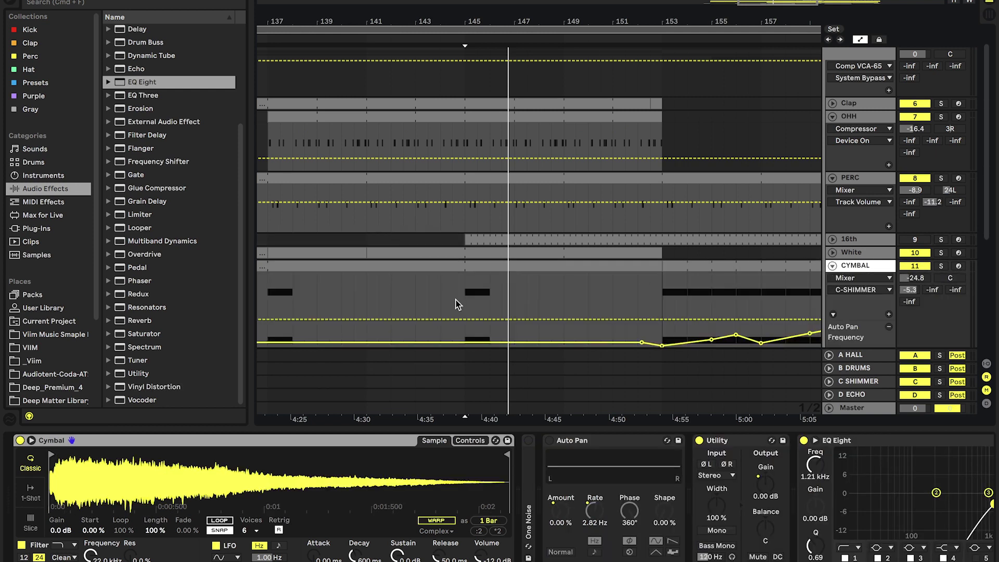
click(464, 300)
click(941, 266)
key(space)
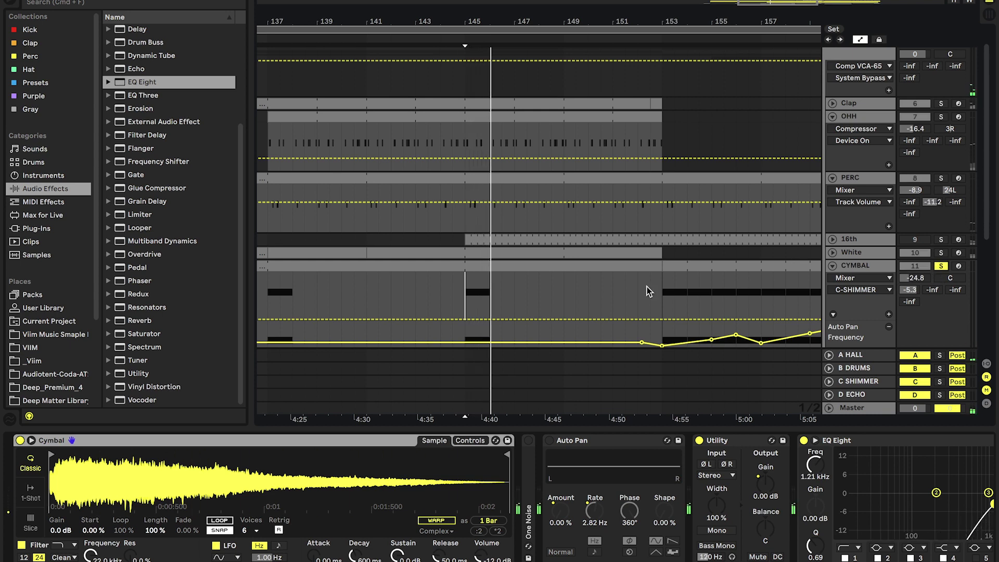
Move the playback position to the long CYMBAL notes at bar 153 and review the Cymbal sample.
scroll(645, 291, right, 8)
scroll(645, 291, down, 1)
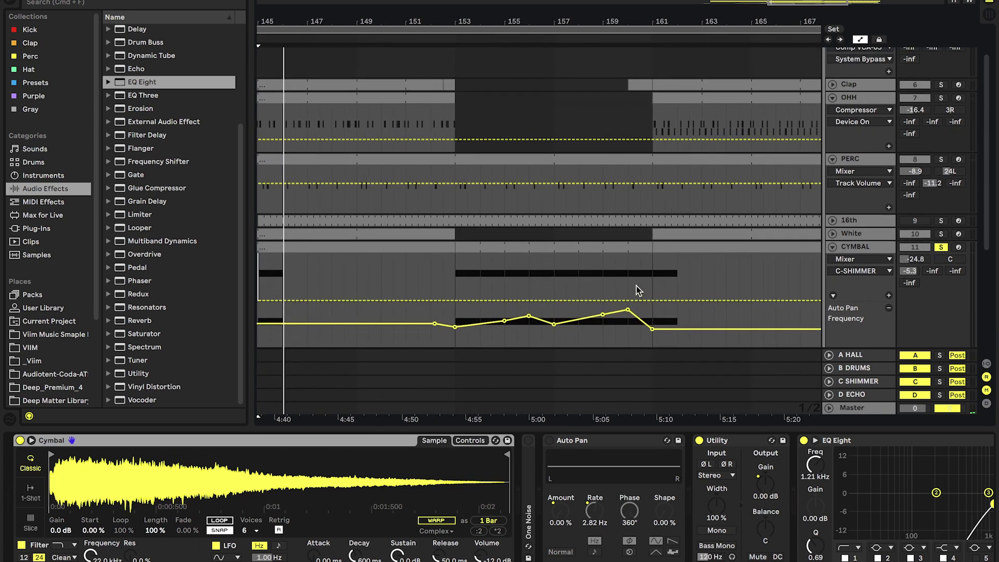
click(460, 274)
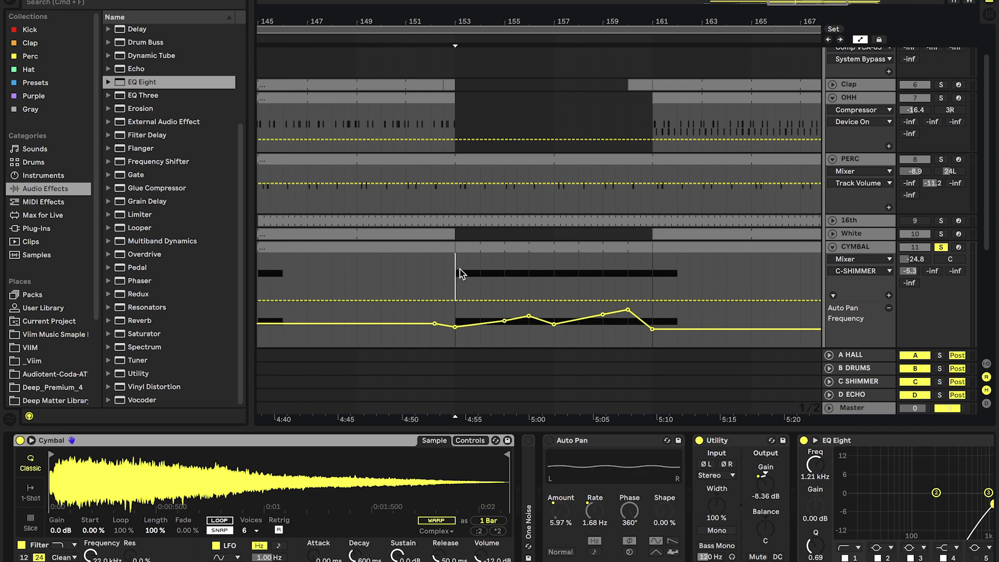
click(344, 507)
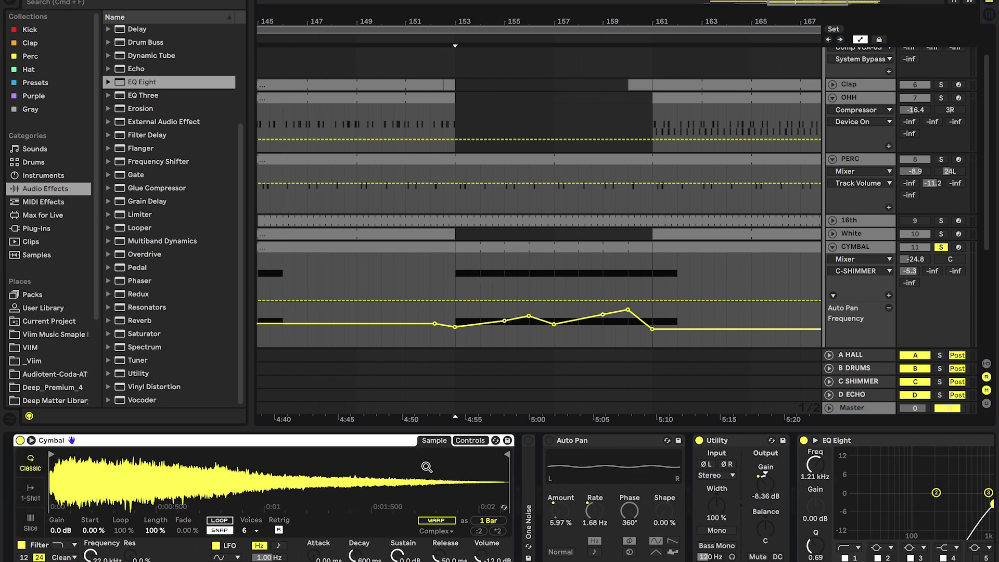
Display the CYMBAL automation of the Auto Pan's Amount and Frequency, and unfold the One Noise vocoder to show its Release Time automation.
scroll(574, 462, right, 5)
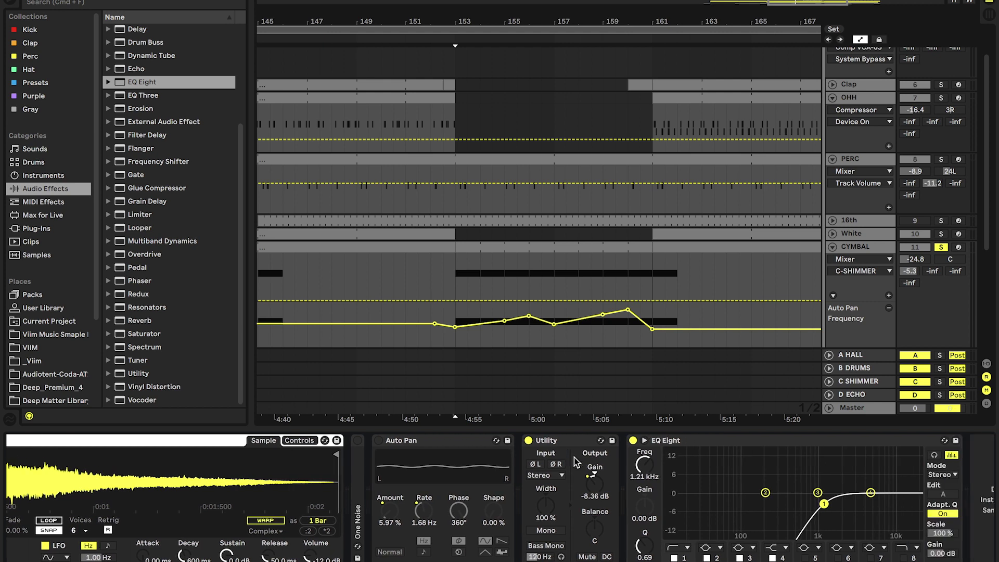
click(396, 516)
right_click(397, 516)
key(Escape)
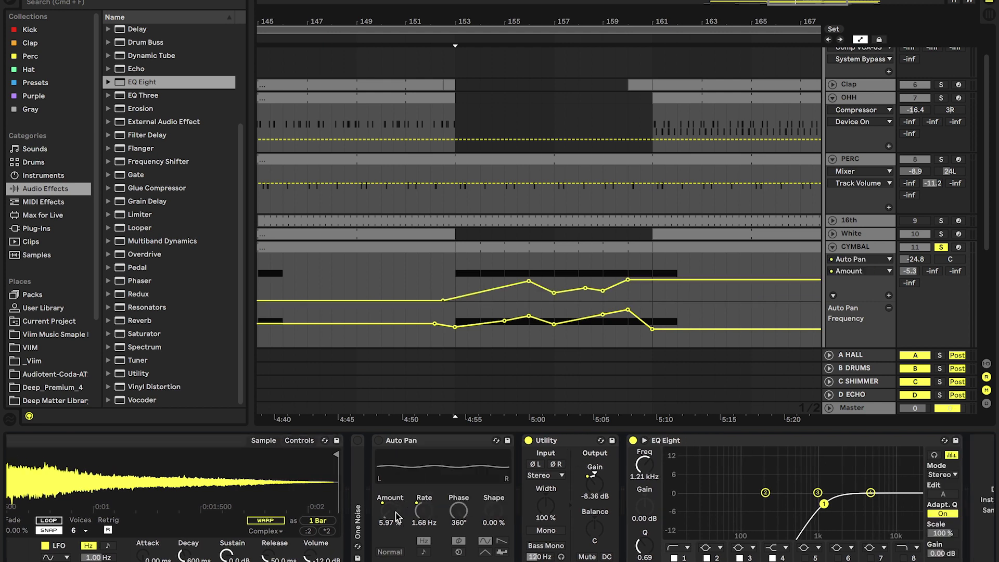
click(430, 515)
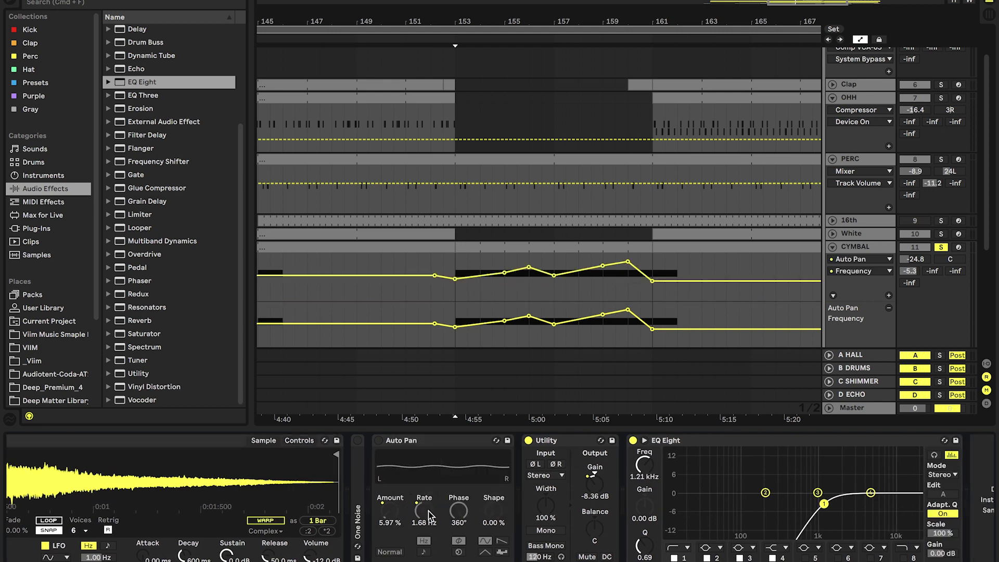
double_click(359, 491)
click(607, 552)
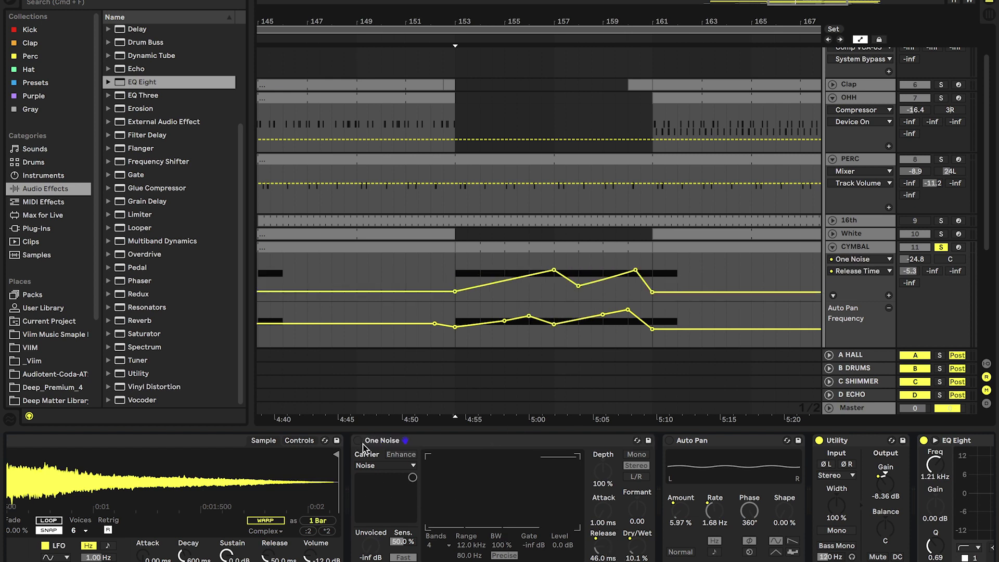
Fold CYMBAL's One Noise and Auto Pan devices and display the automation of the Utility's Gain.
double_click(388, 442)
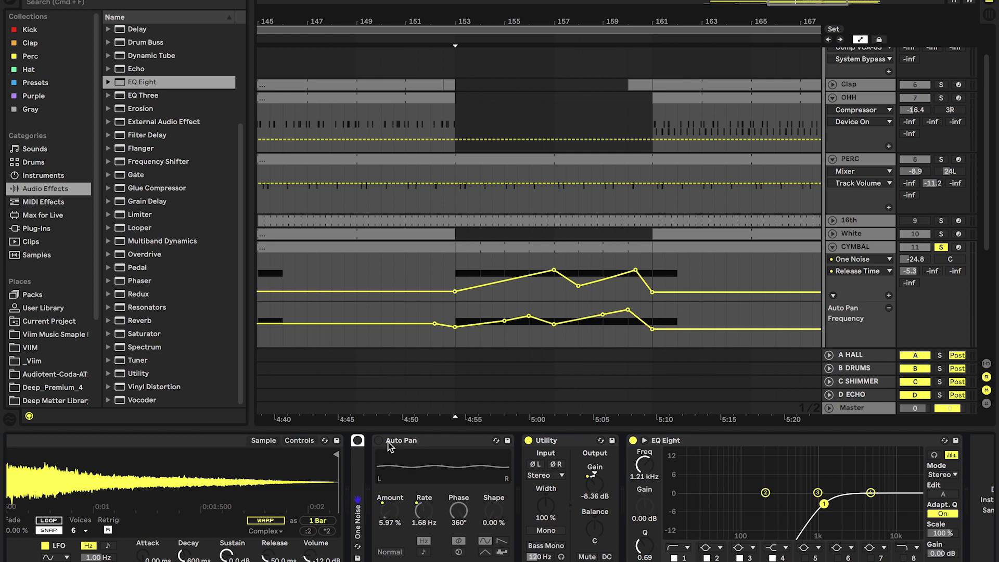
double_click(399, 442)
click(471, 481)
right_click(471, 482)
click(491, 489)
mouse_move(456, 279)
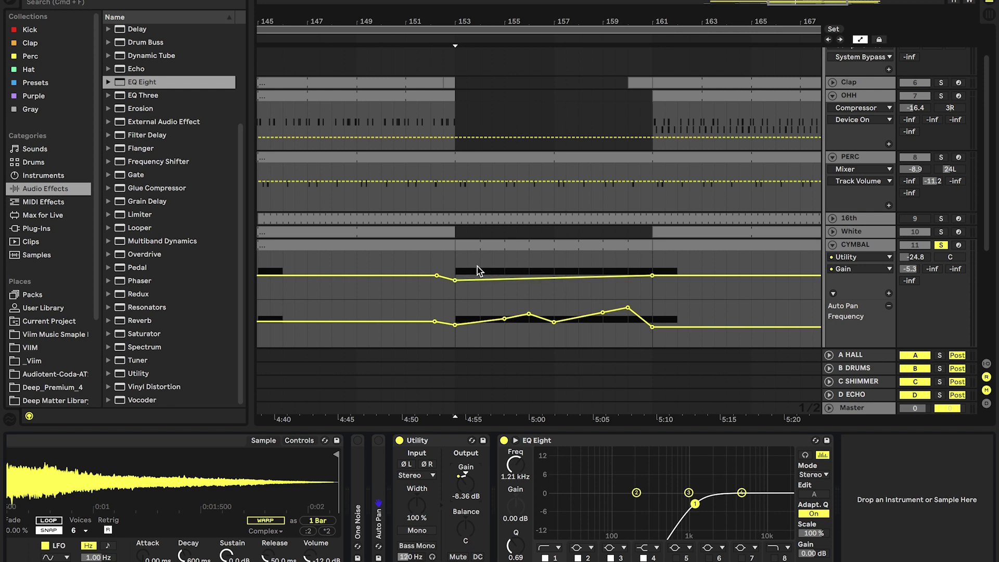
Fold CYMBAL, solo Snare Build Up, play its clips from bar 155 and view the notes of the clip at bar 159.
click(832, 244)
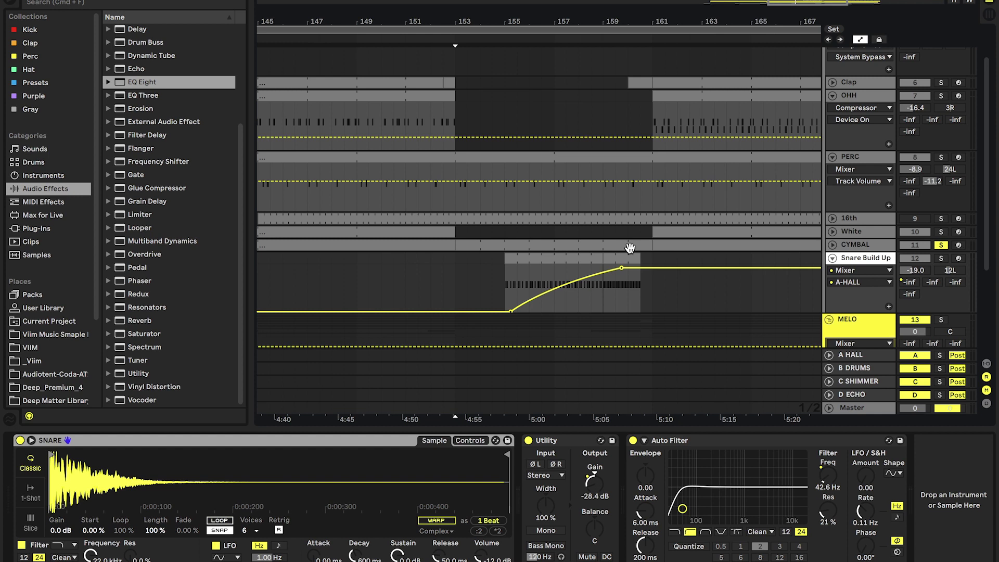
click(507, 272)
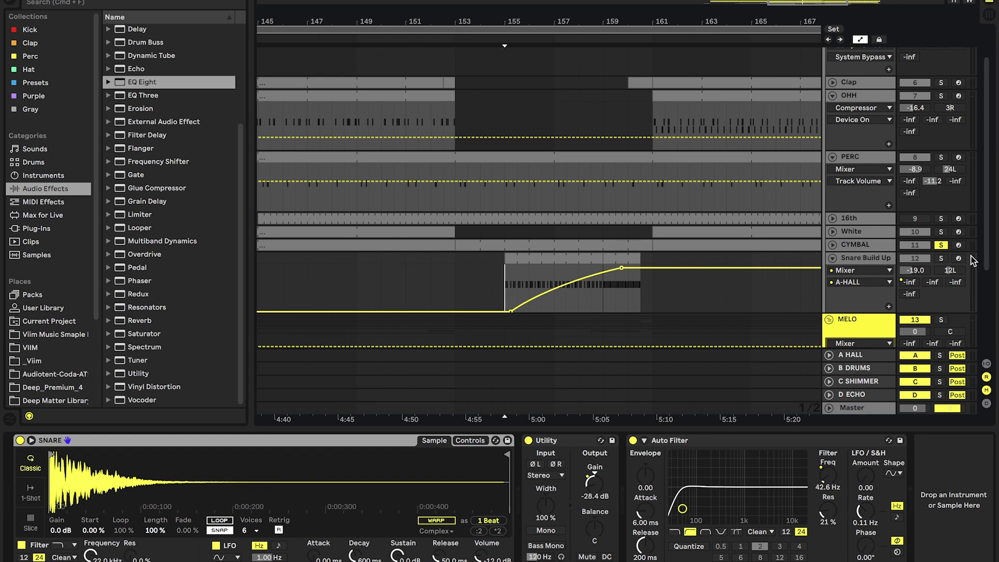
click(940, 258)
double_click(538, 263)
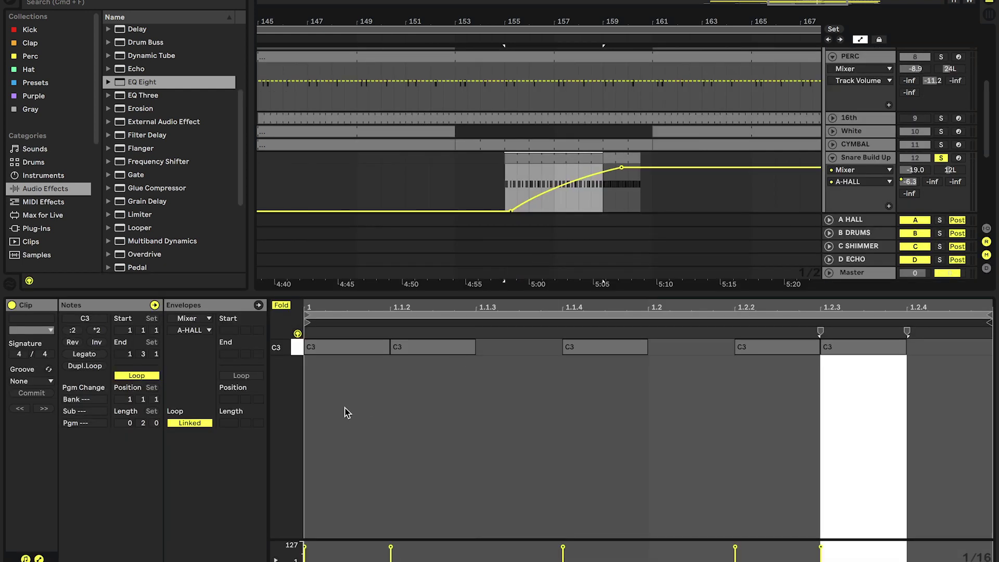
key(space)
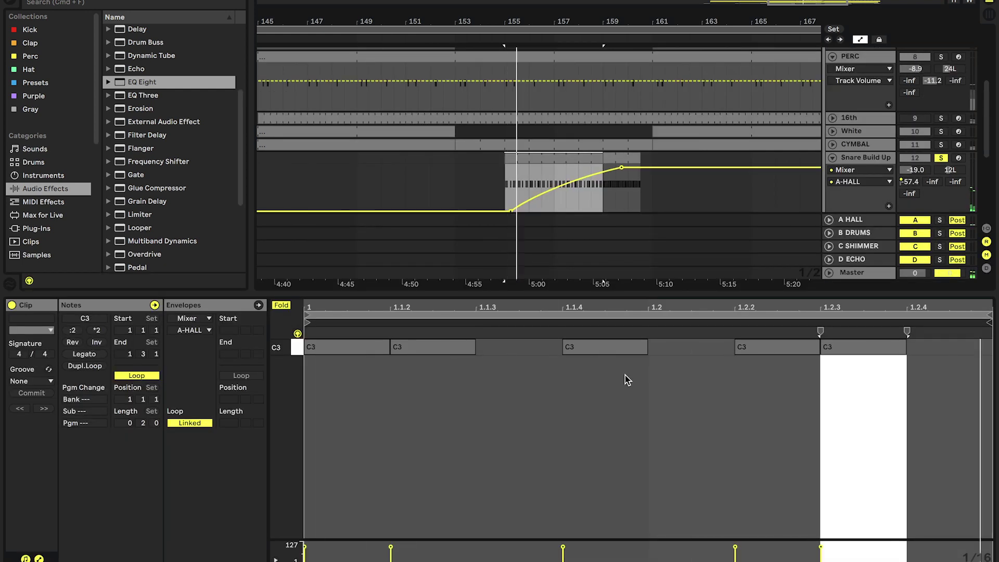
click(616, 206)
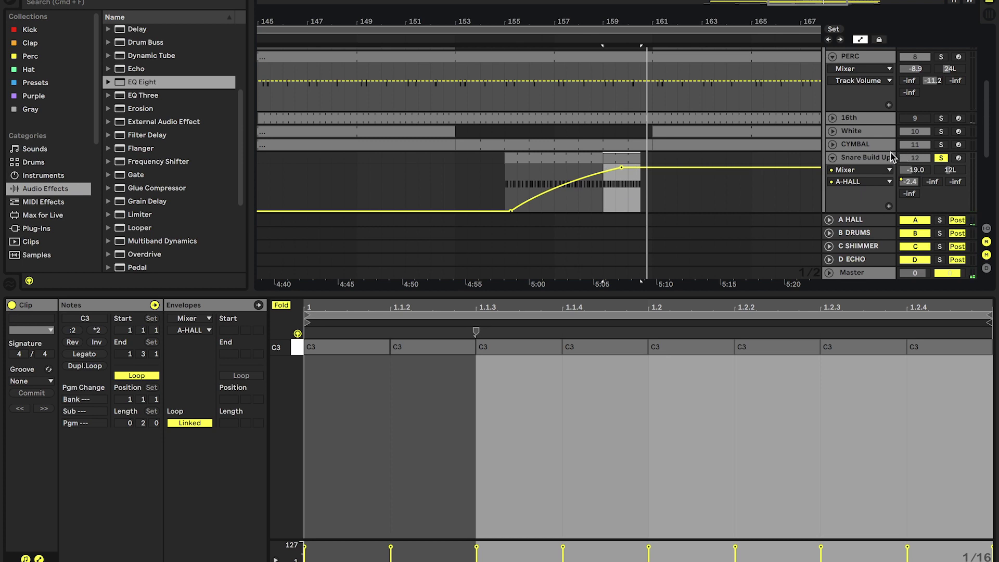
Review Snare Build Up's device chain and A-HALL send automation, and unsolo the track.
click(869, 163)
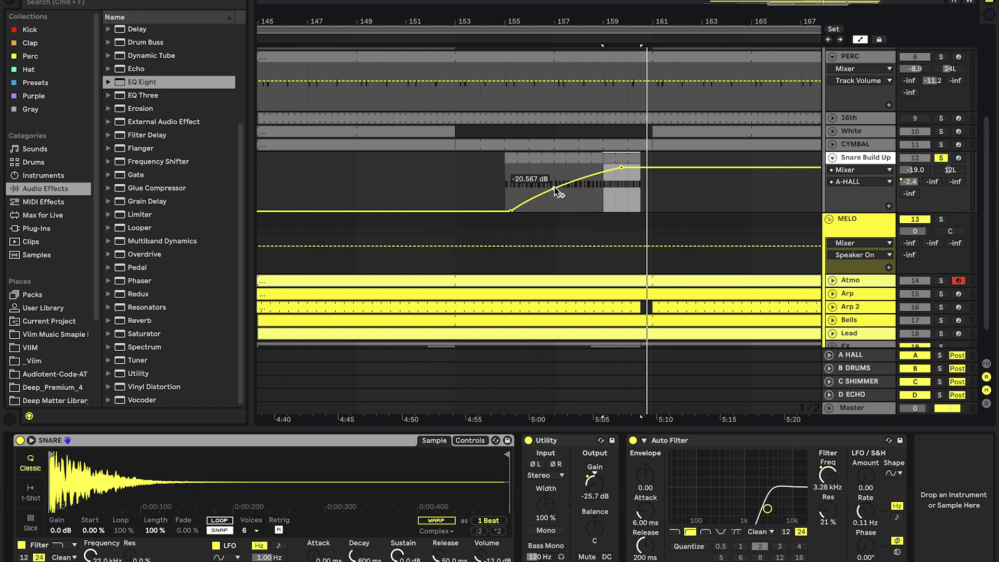
scroll(637, 210, down, 2)
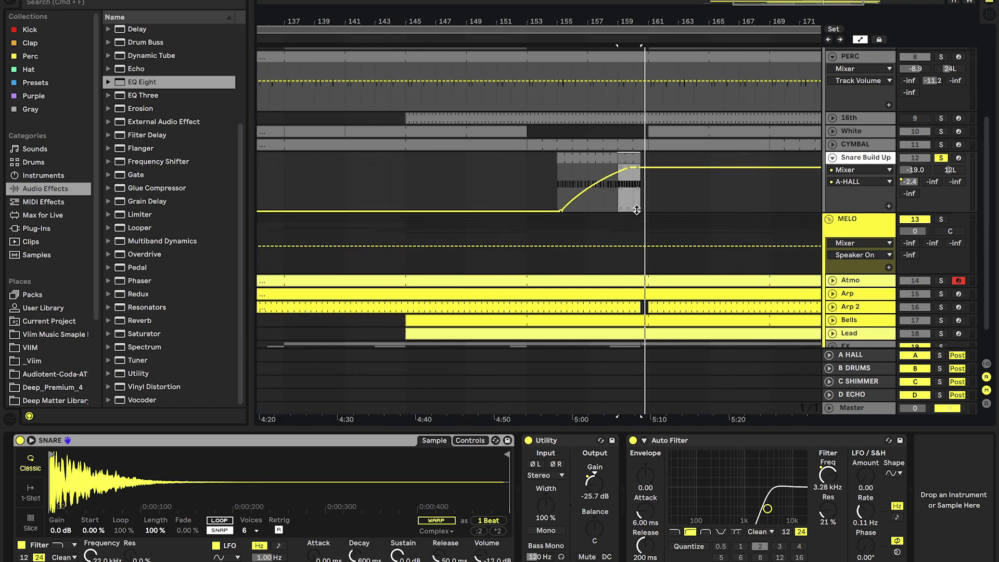
scroll(636, 210, down, 2)
scroll(637, 210, up, 2)
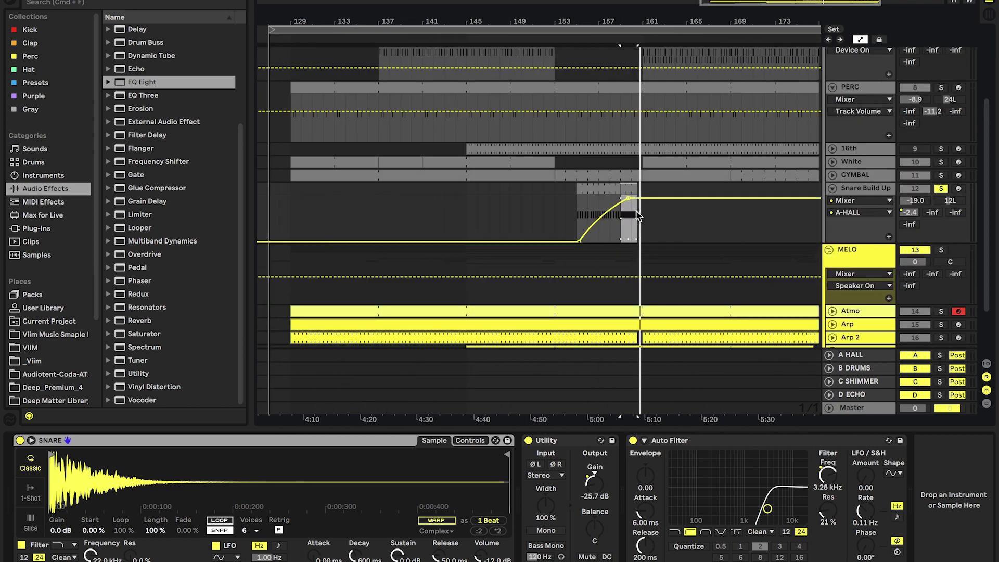
scroll(637, 215, up, 3)
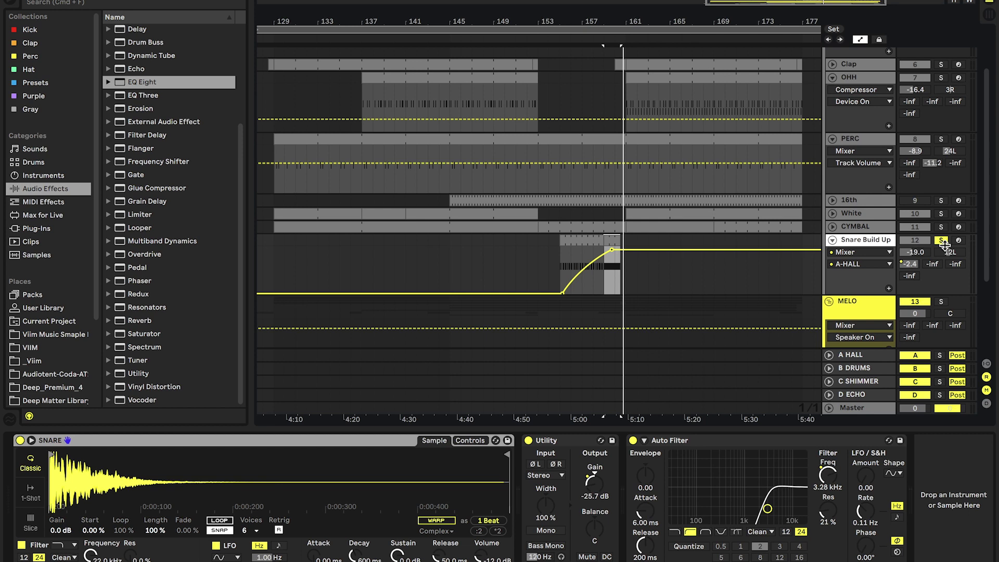
click(940, 240)
Display the DRUMS group's effect chain and fold all of its tracks.
click(872, 75)
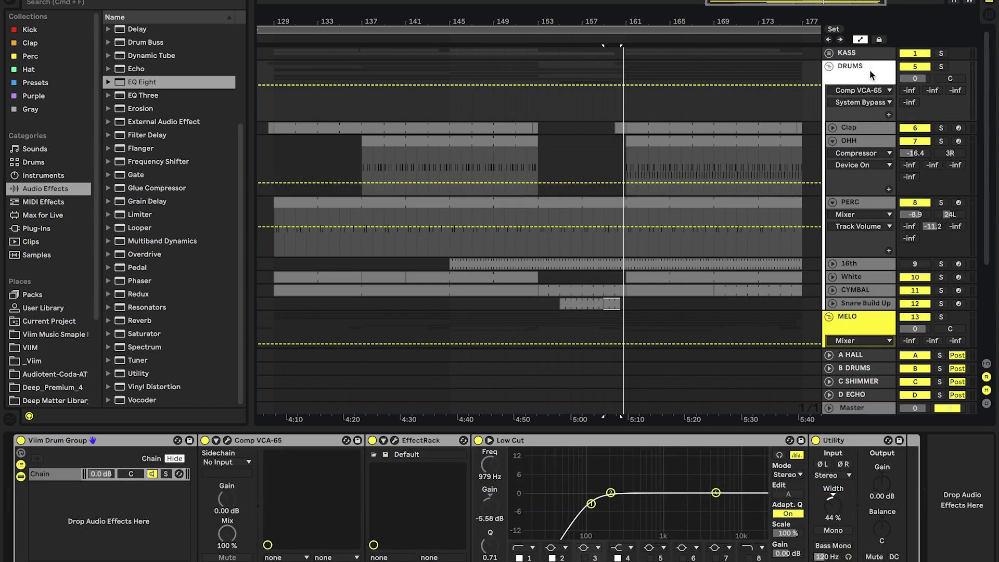
alt+click(832, 140)
click(541, 439)
click(371, 443)
click(302, 443)
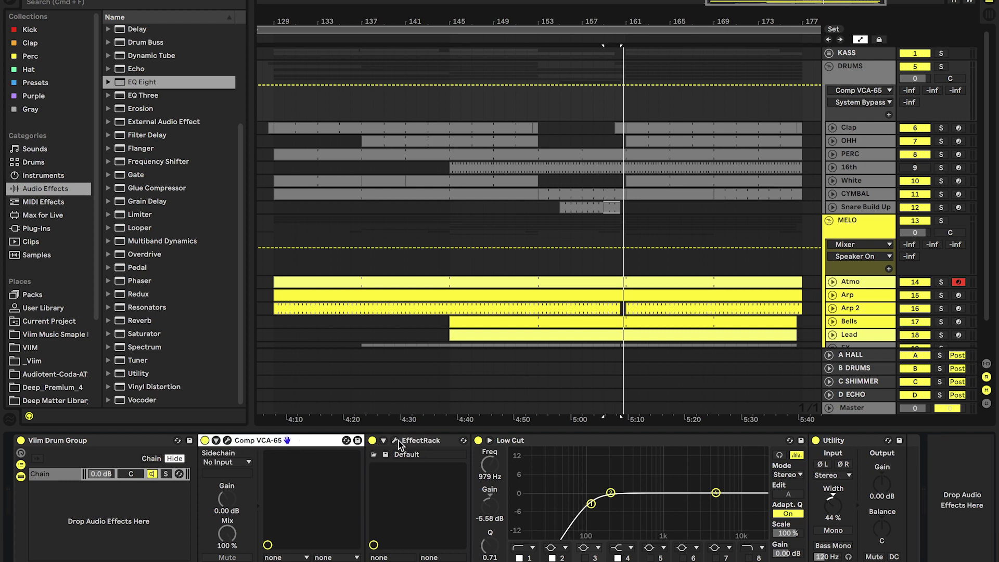
Place the playback position at bar 137 and examine the DRUMS group's Comp VCA-65 compressor settings.
click(358, 201)
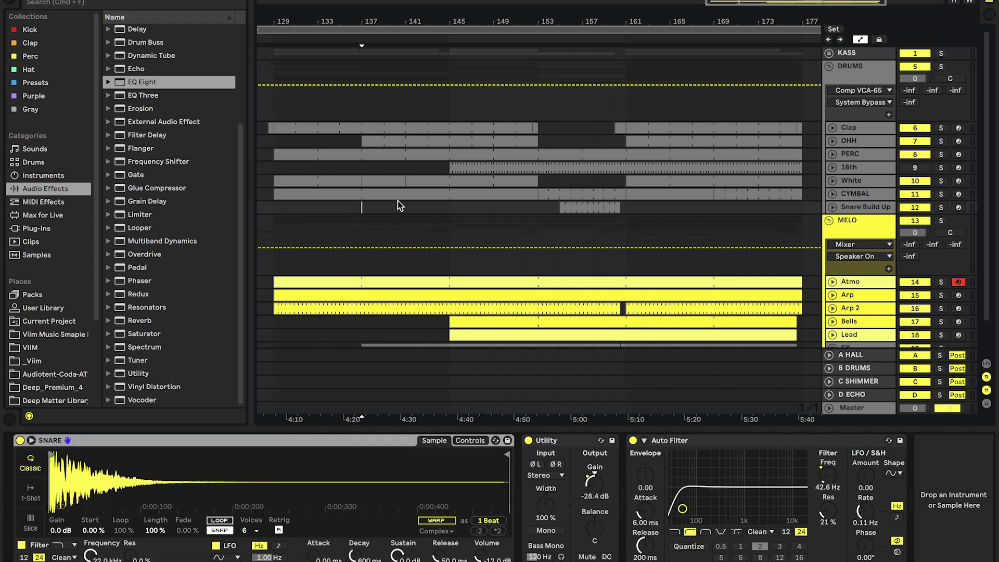
click(858, 82)
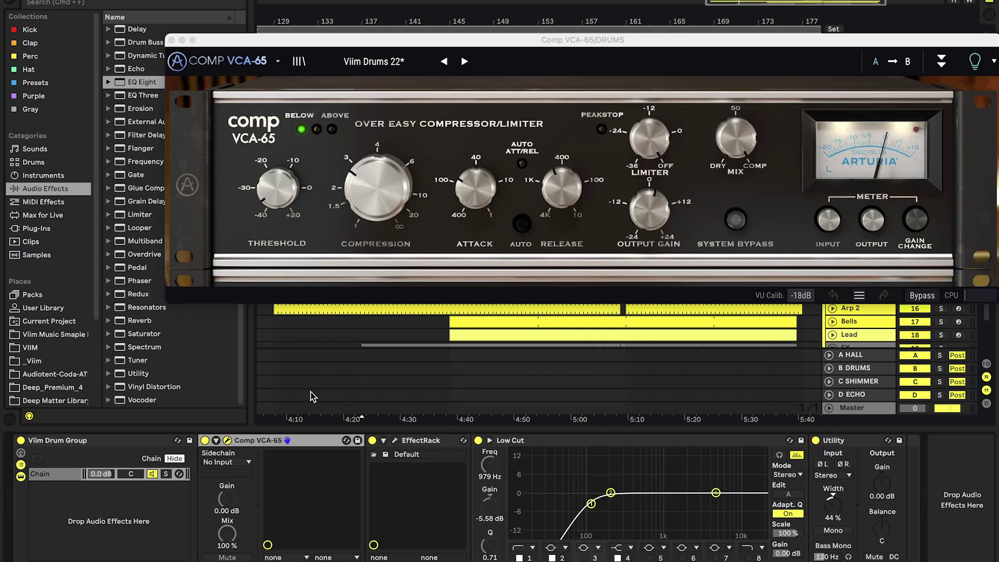
click(228, 441)
Open the DRUMS group's EffectRack, check the Decapitator's Tone, and close the plug-in window.
click(395, 440)
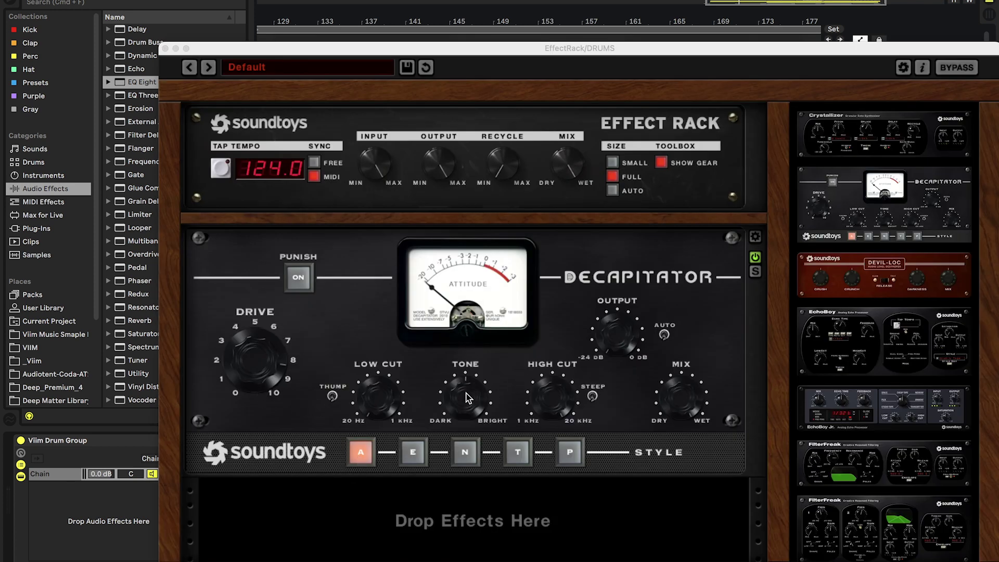
drag(462, 410, 460, 397)
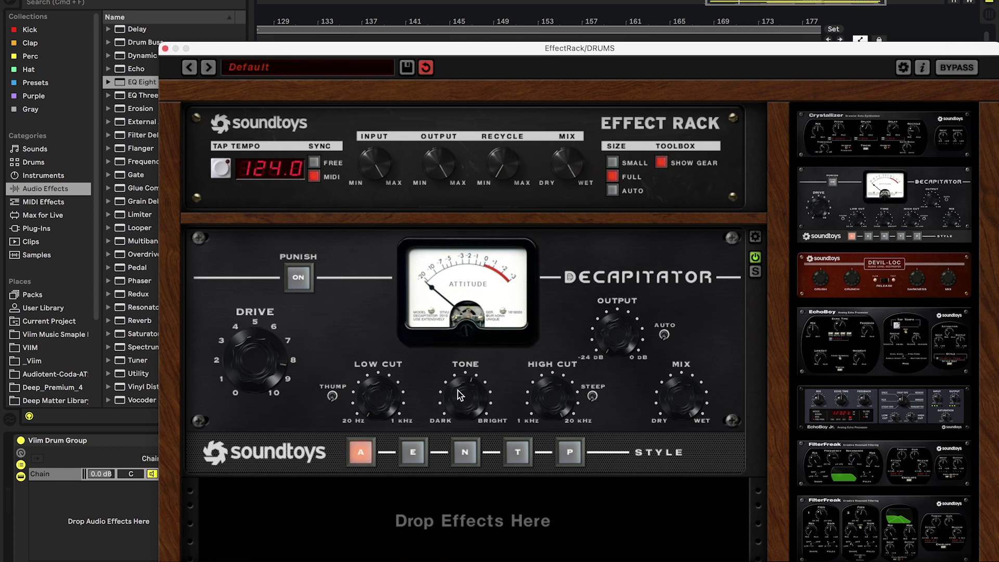
click(165, 49)
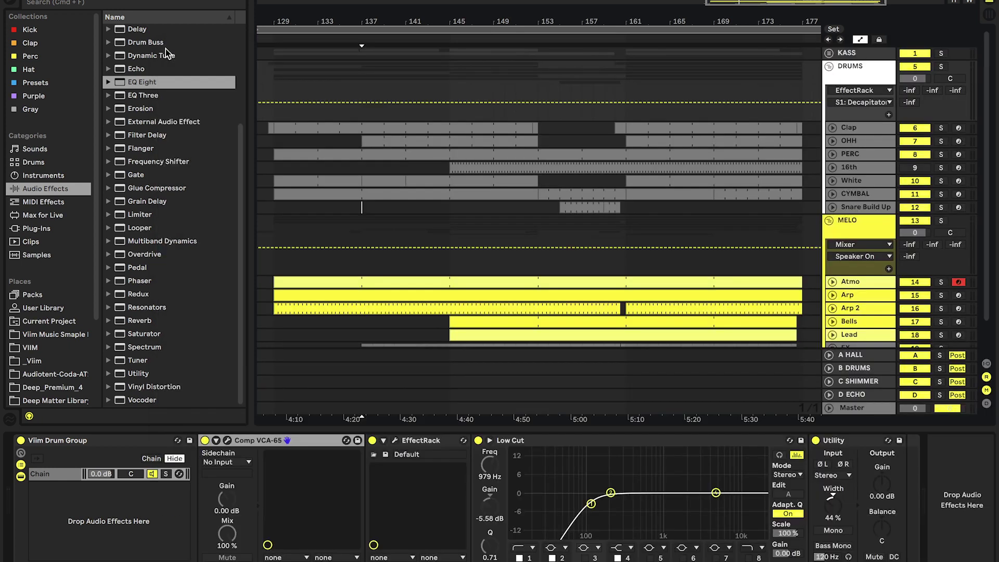
Fold EffectRack and Comp VCA-65 to review the Low Cut EQ and the Utility's Width on the DRUMS group.
double_click(415, 442)
double_click(258, 440)
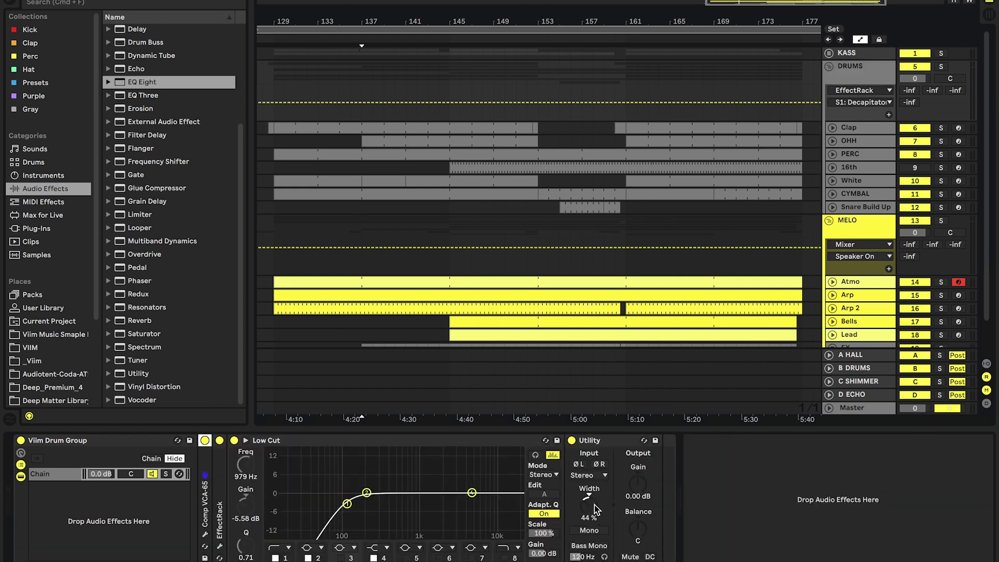
click(589, 504)
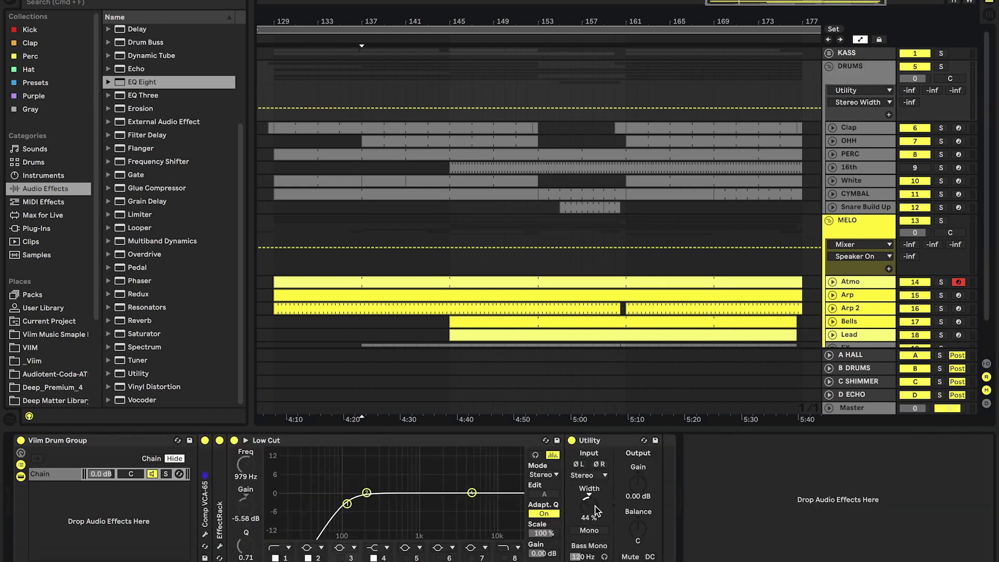
Unfold OHH, White and CYMBAL to check their panning, fold them again and return to the DRUMS effect chain.
click(848, 128)
click(832, 140)
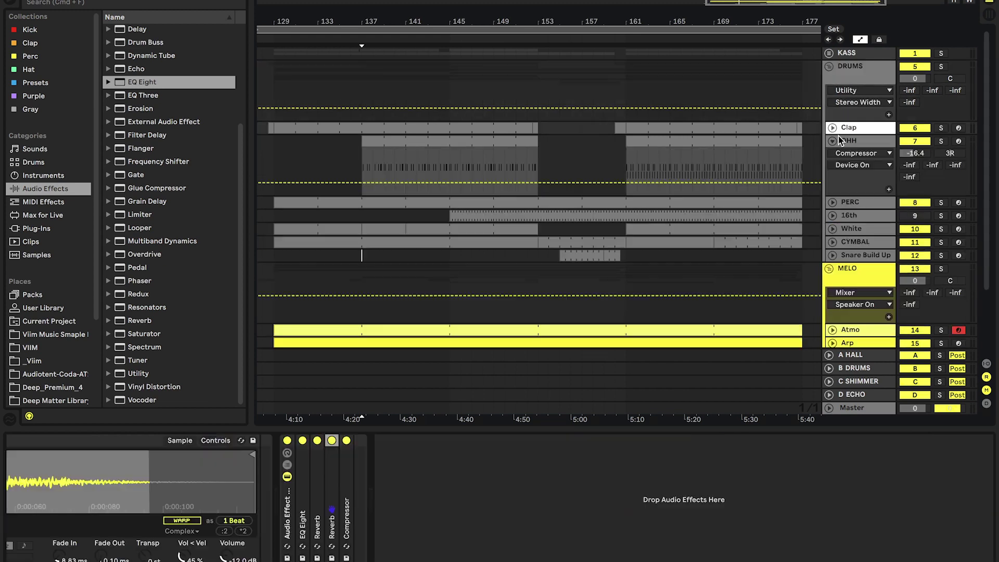
click(832, 228)
click(948, 243)
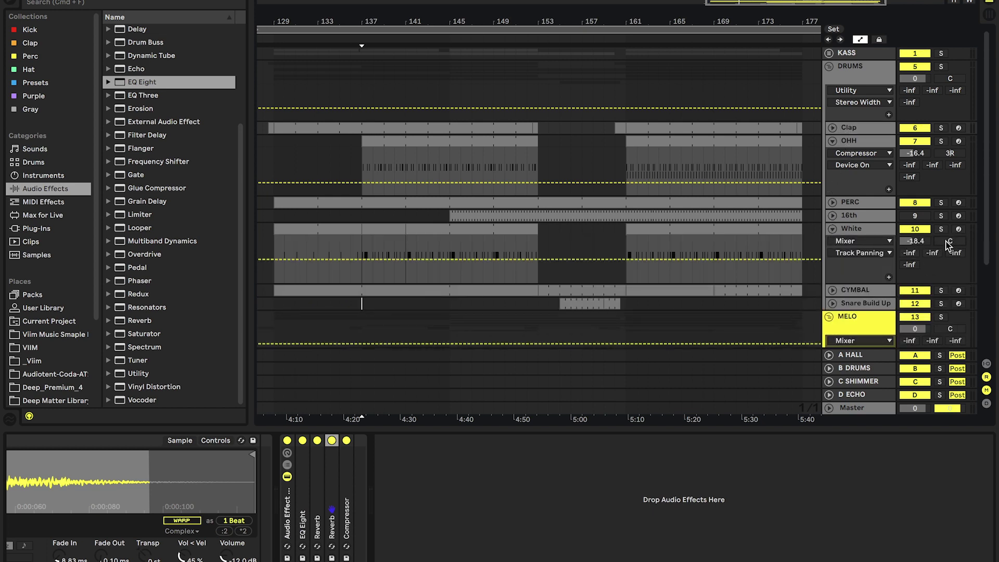
click(832, 290)
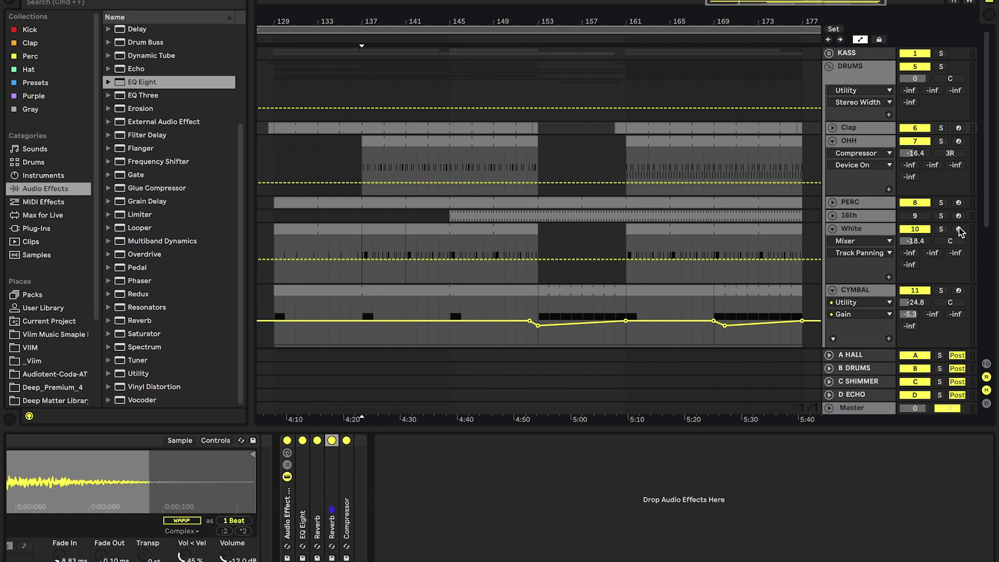
alt+click(832, 141)
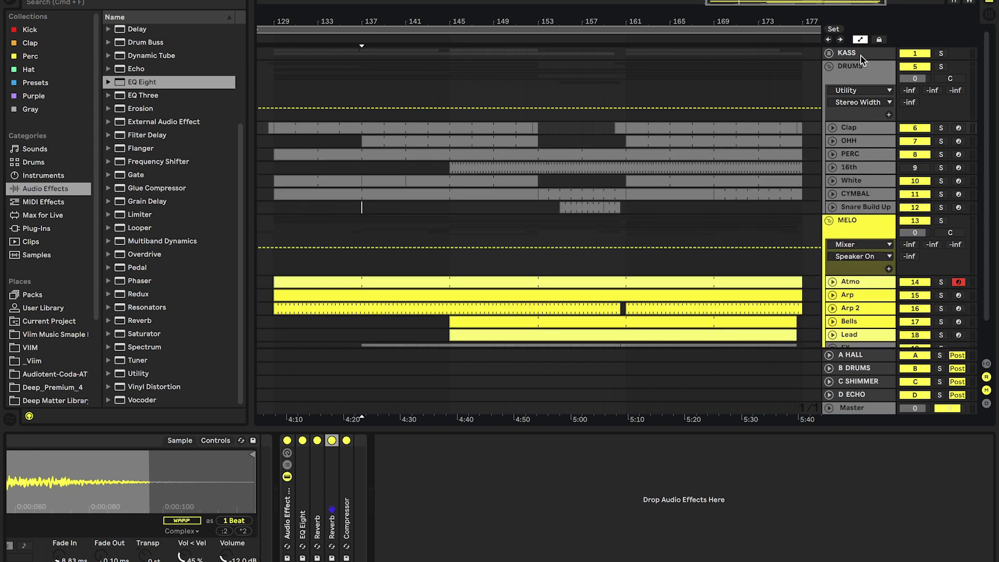
click(855, 68)
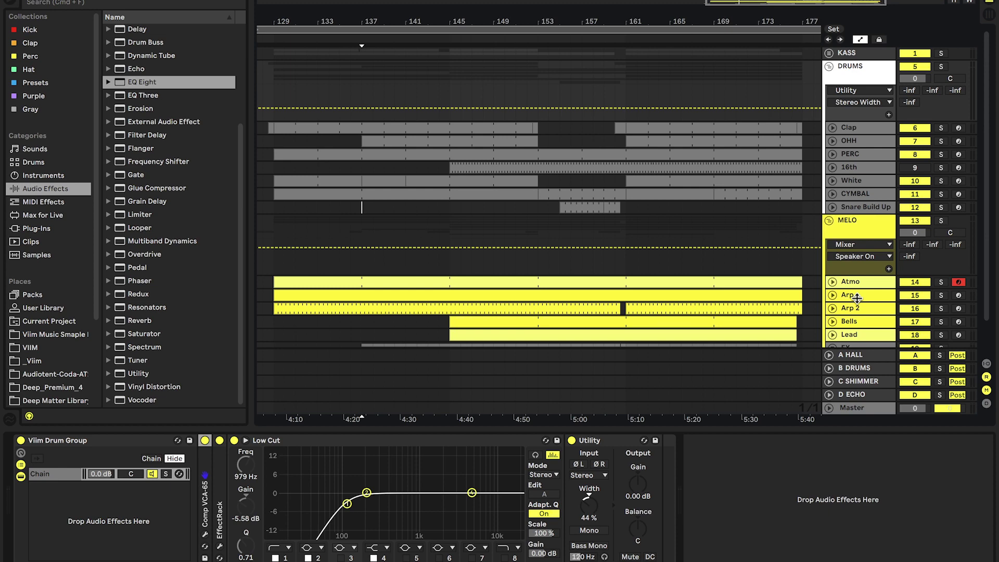
Solo Atmo, view the notes of its clip at bar 129, and unfold its Phaser BI-TRON and Diva automation.
scroll(857, 298, down, 1)
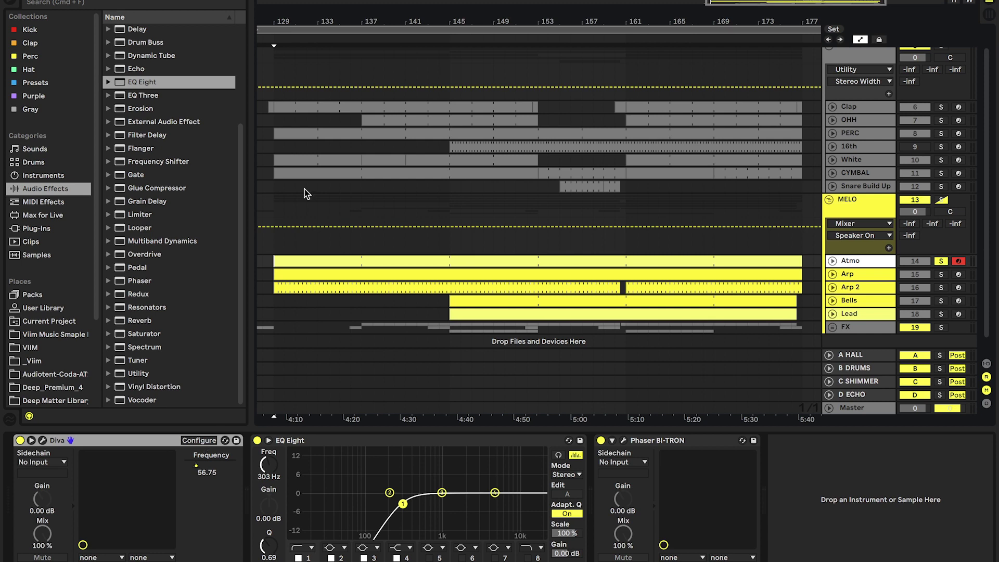
double_click(284, 264)
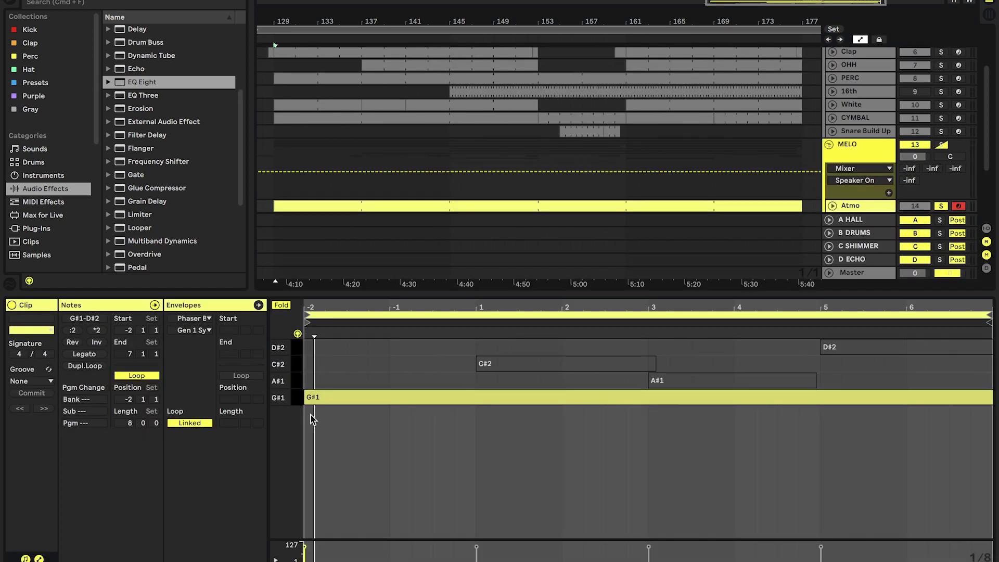
click(871, 207)
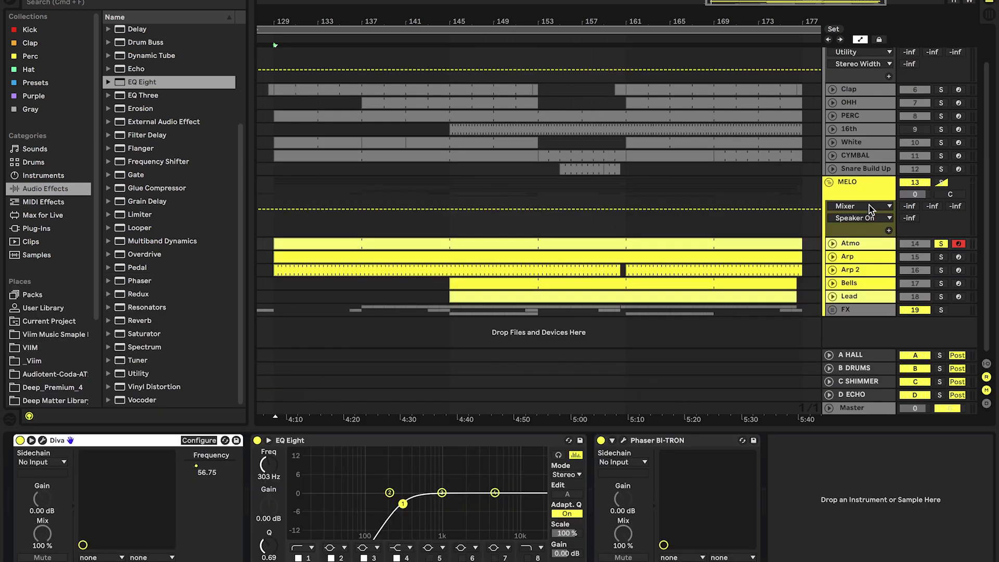
click(832, 244)
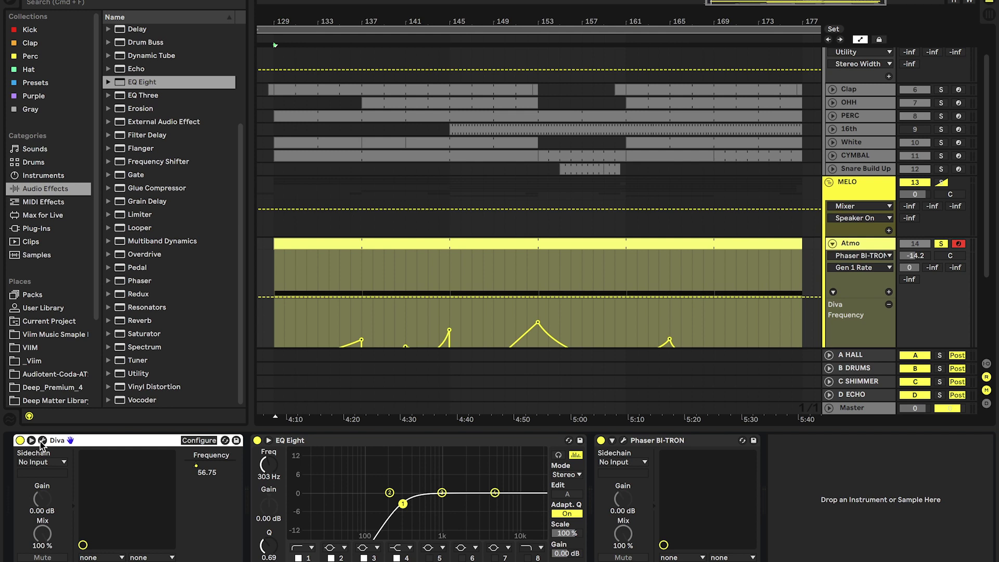
Review the Viim BA Moon preset in Atmo's Diva, close the window, and play the track from bar 129.
click(42, 441)
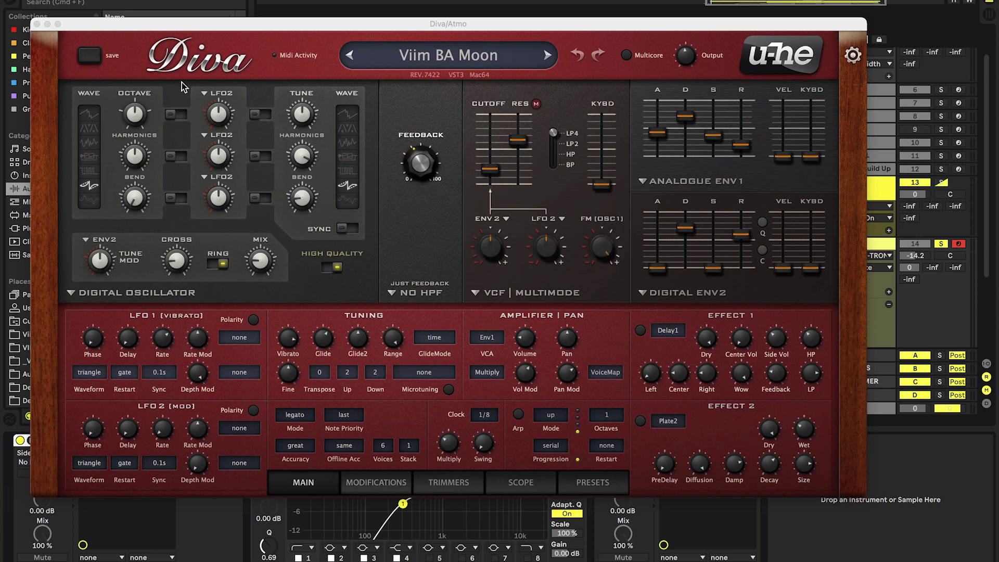
click(37, 24)
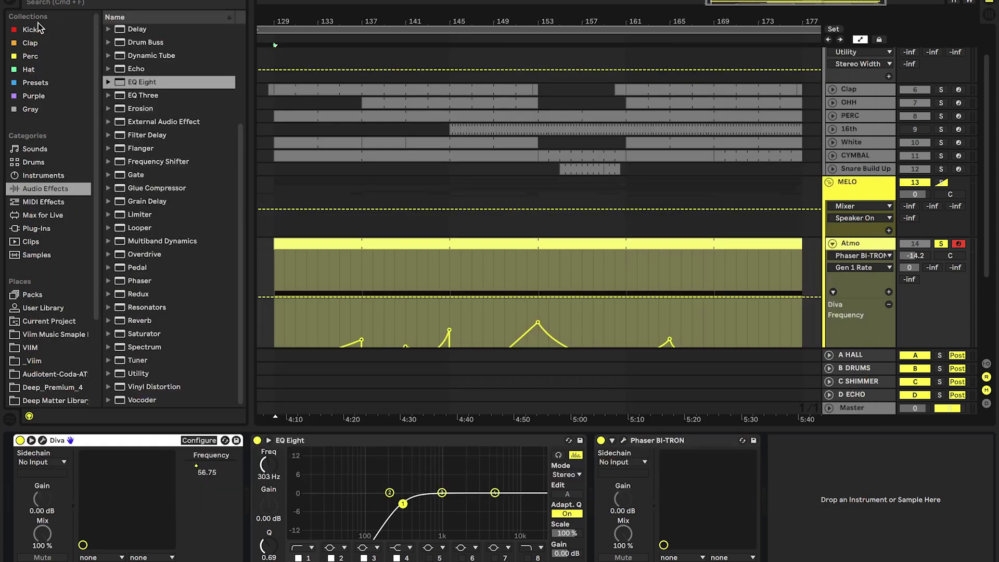
click(277, 266)
key(space)
scroll(276, 265, down, 2)
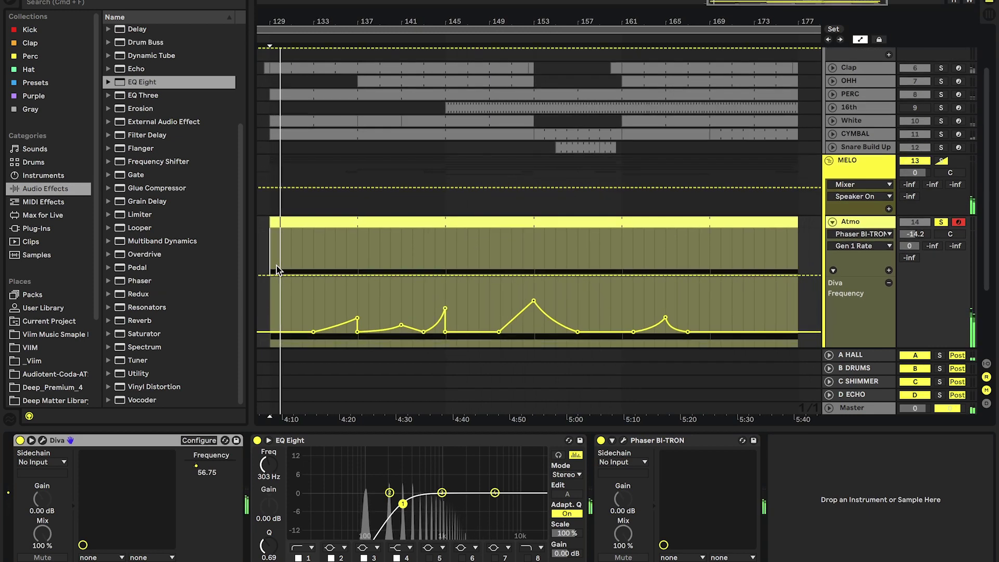
Reopen Atmo's Diva and switch the digital oscillator's Ring off and on to compare the sound.
click(44, 441)
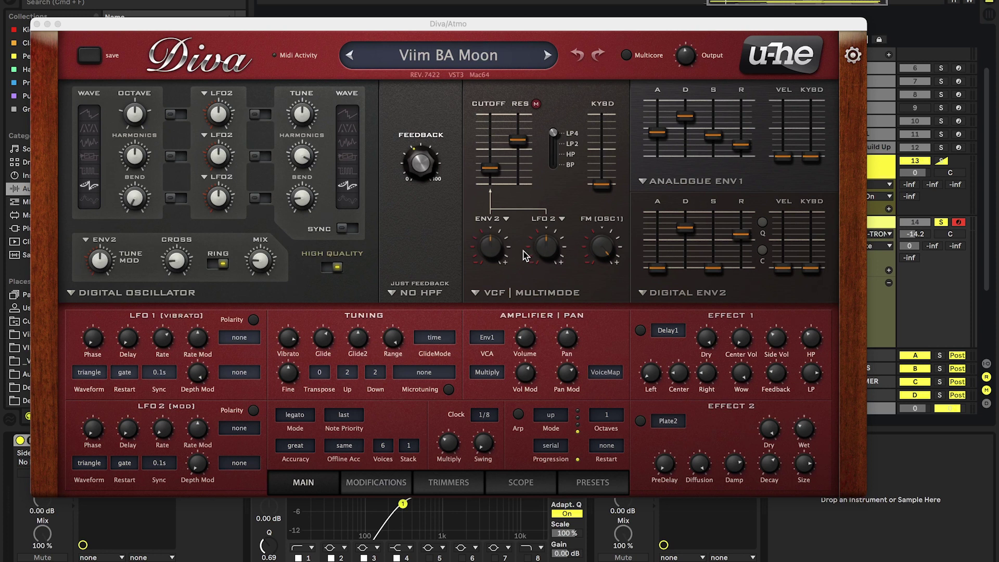
click(221, 265)
double_click(177, 260)
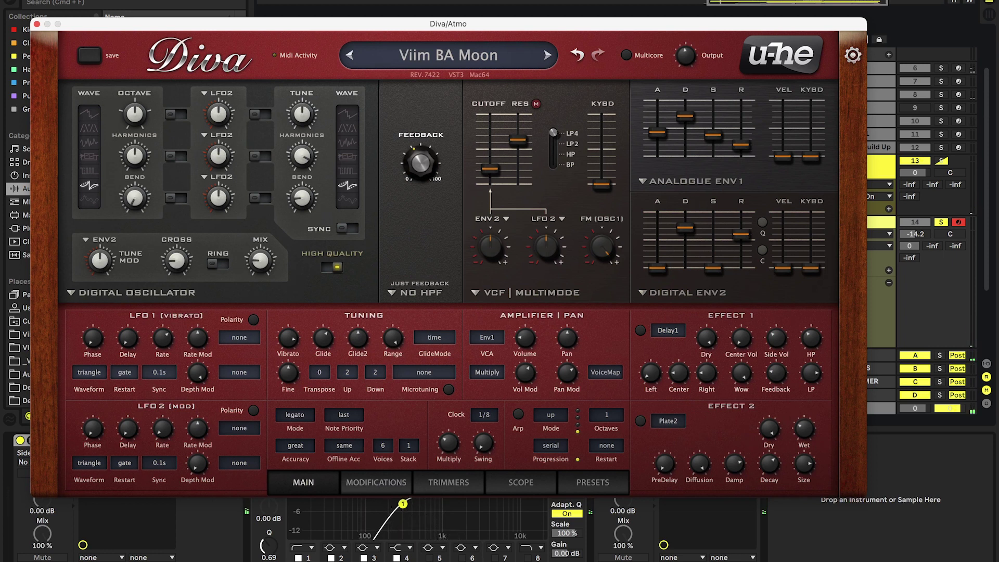
click(212, 266)
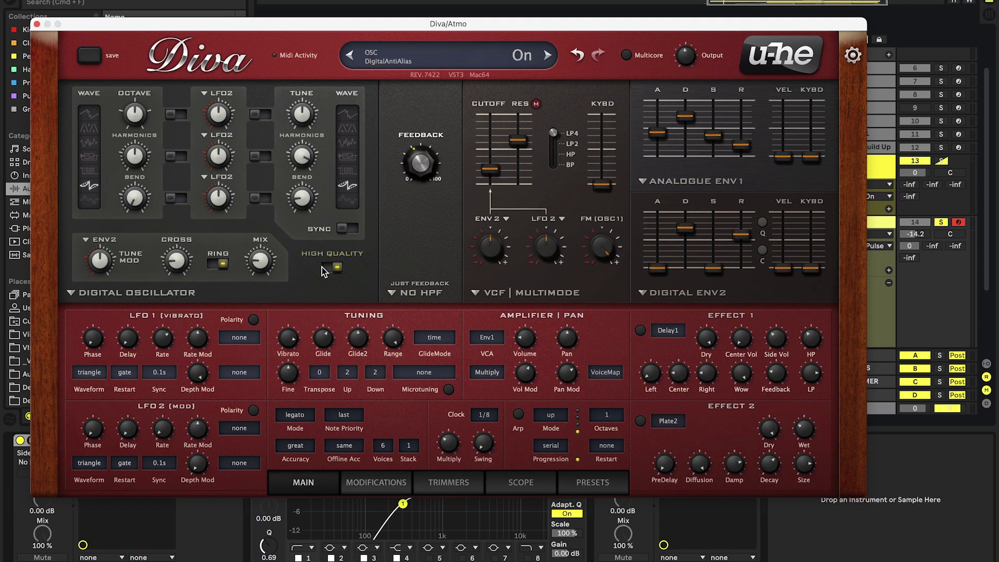
Hide Atmo's Diva window, fold the Atmo track and turn off its solo.
key(super+alt+p)
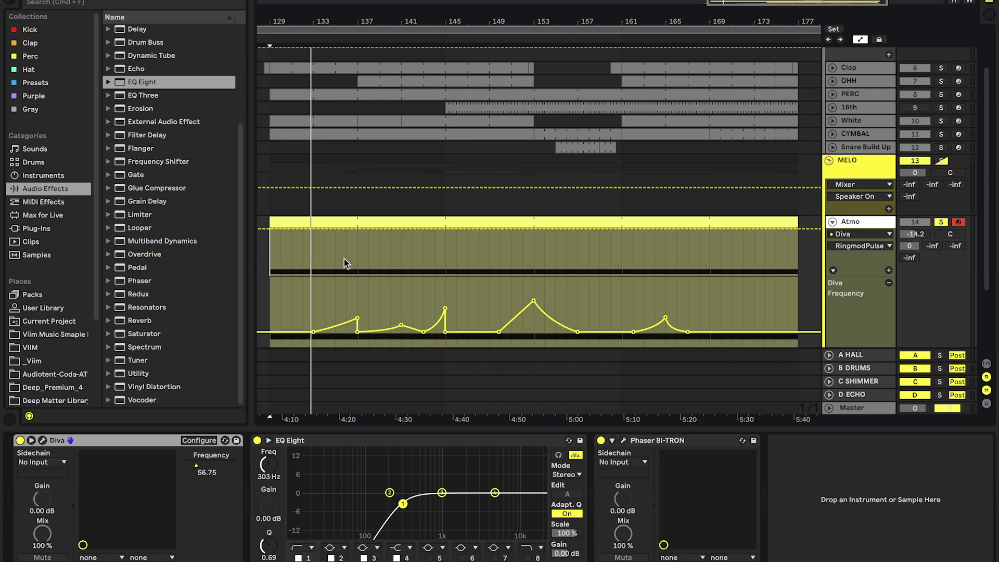
scroll(390, 264, down, 4)
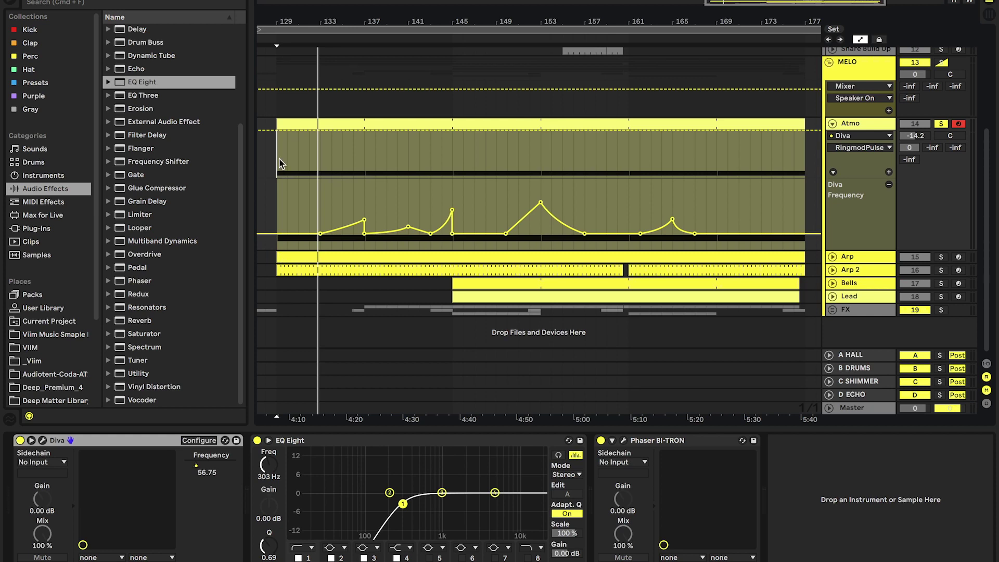
click(832, 124)
click(939, 125)
click(875, 126)
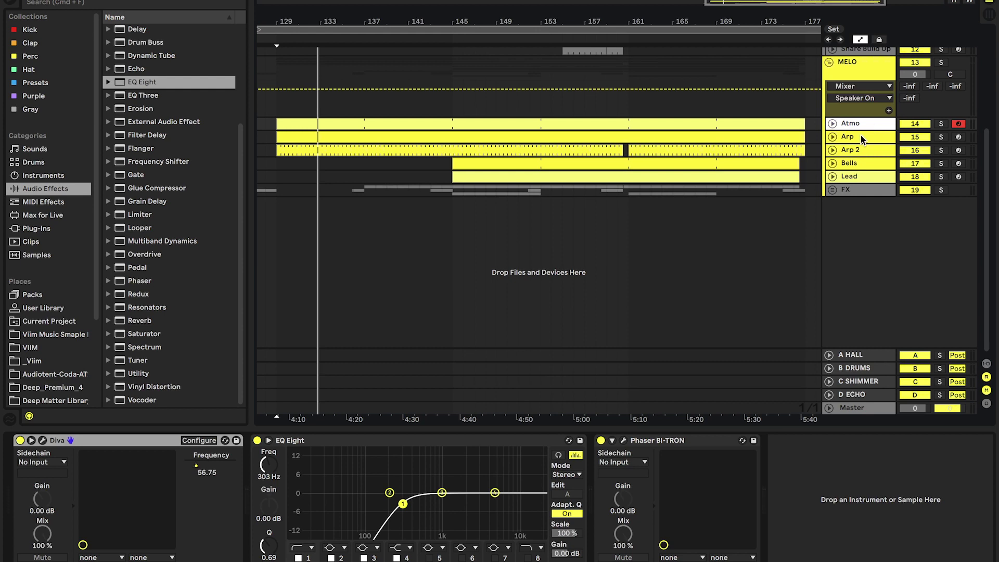
Unfold and solo the Arp track, and set the playback start at bar 137.
click(862, 138)
click(833, 137)
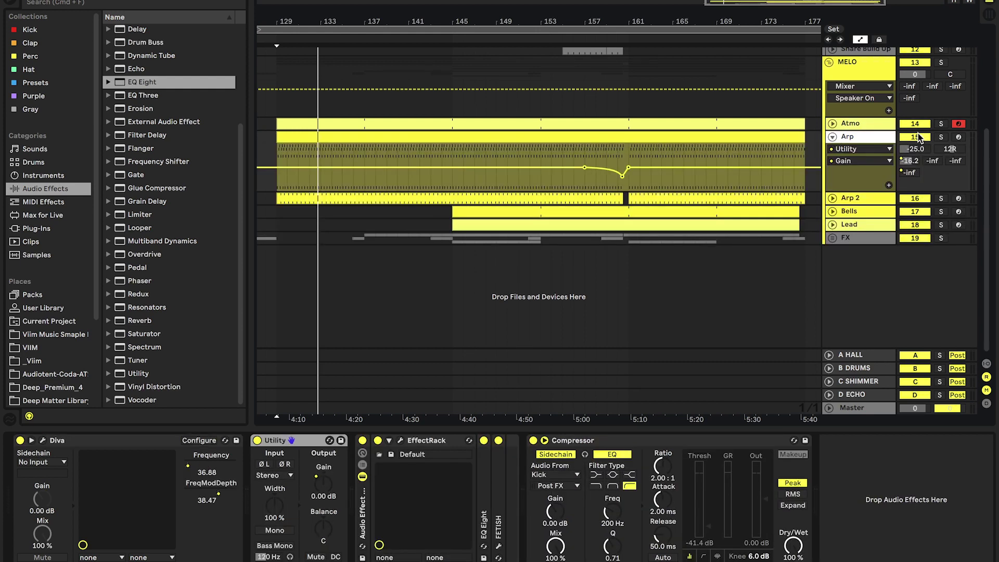
click(941, 137)
click(457, 148)
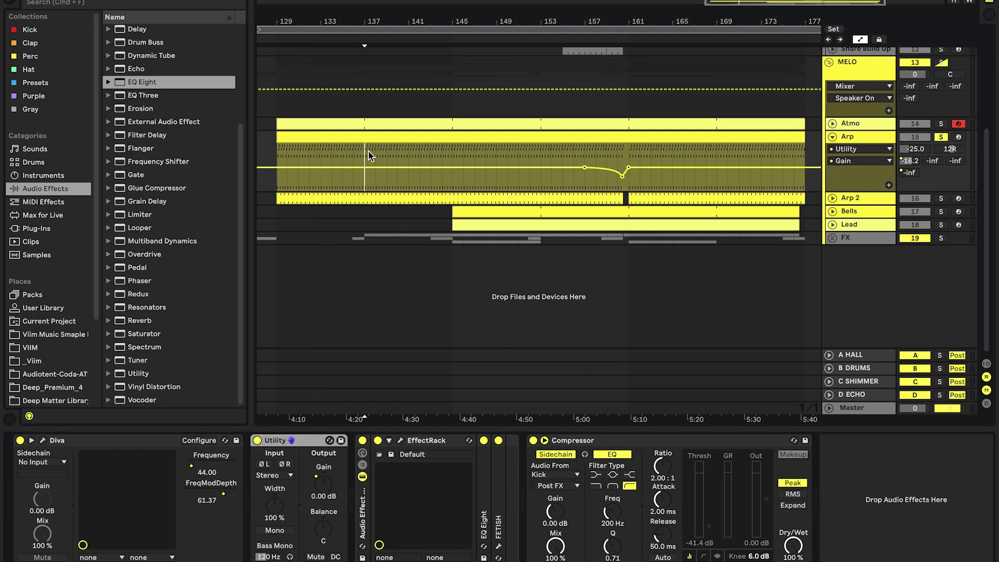
Play the Arp from bar 137 and switch its Audio Effect Rack off and on to compare the sound.
key(space)
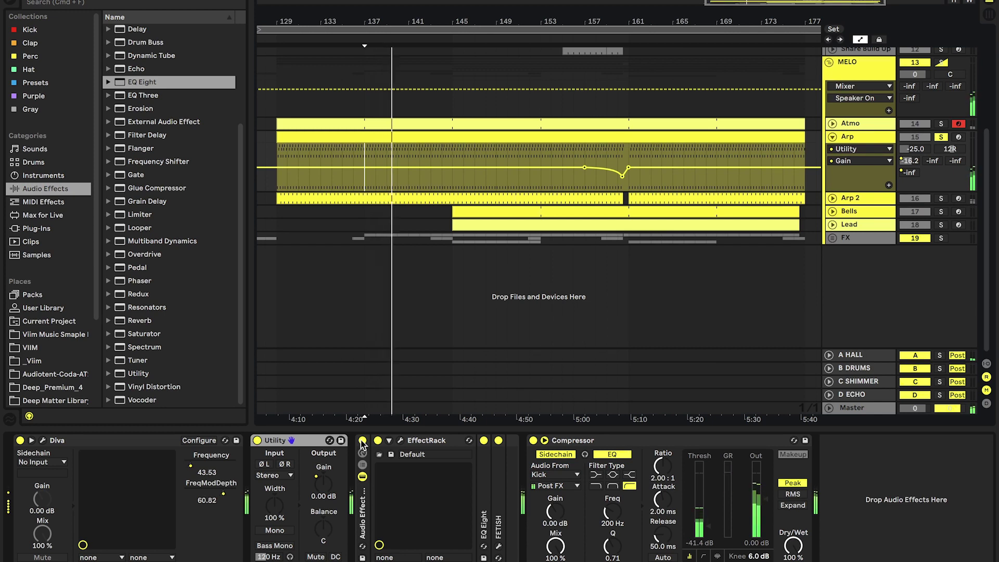
click(362, 441)
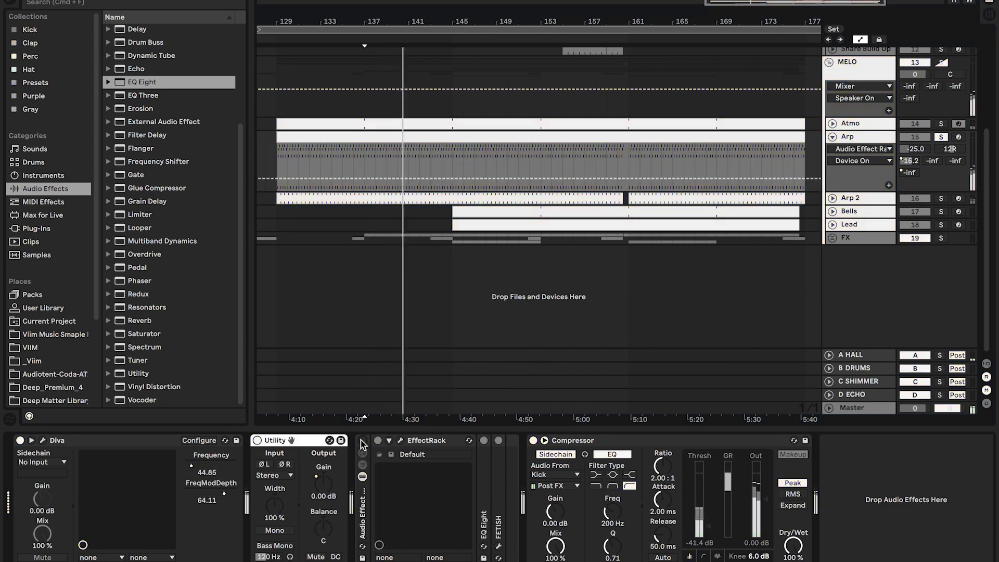
click(362, 442)
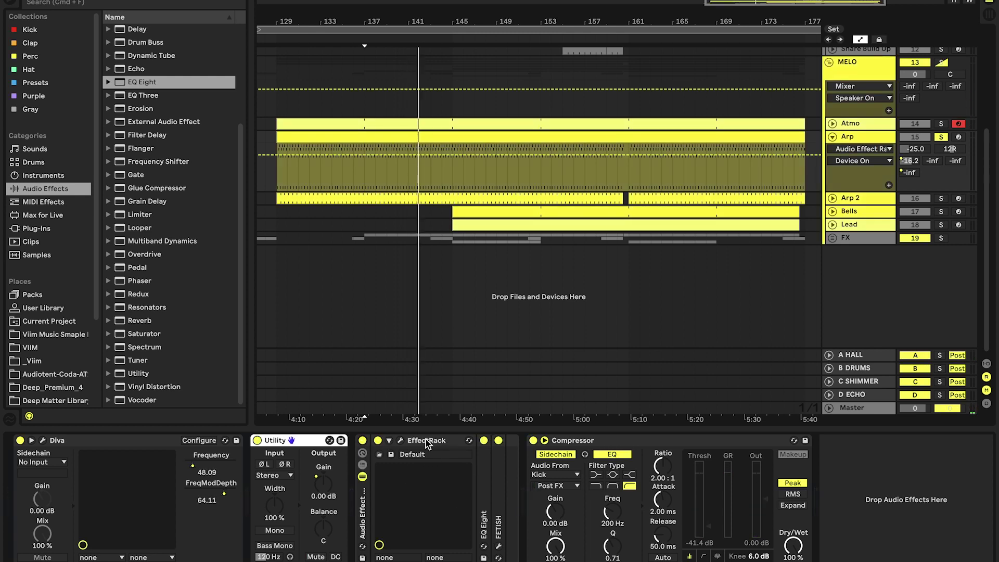
Open Arp's EffectRack, review its Decapitator and EchoBoy modules, and close the window.
click(400, 441)
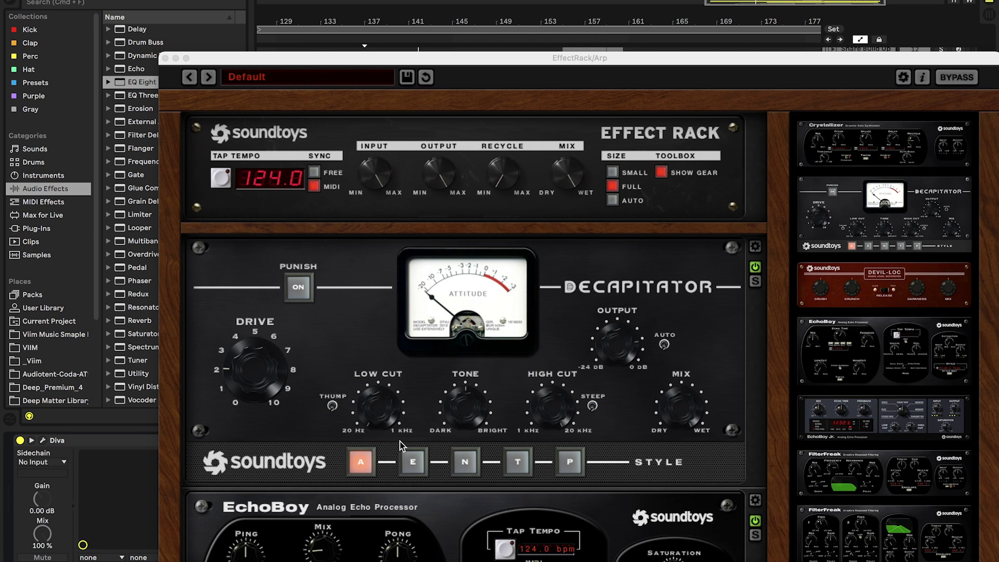
scroll(208, 320, down, 3)
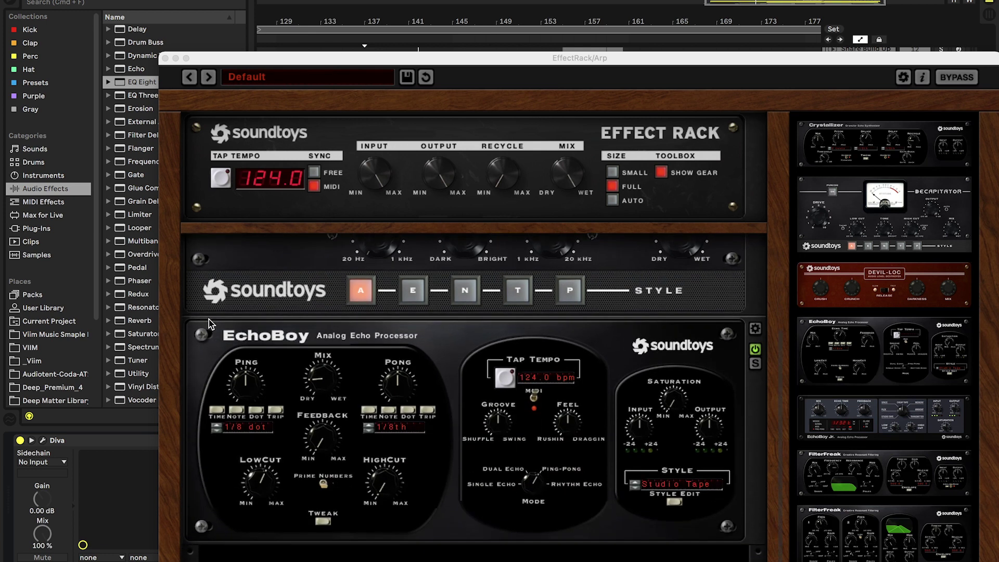
scroll(209, 319, up, 3)
scroll(208, 374, down, 4)
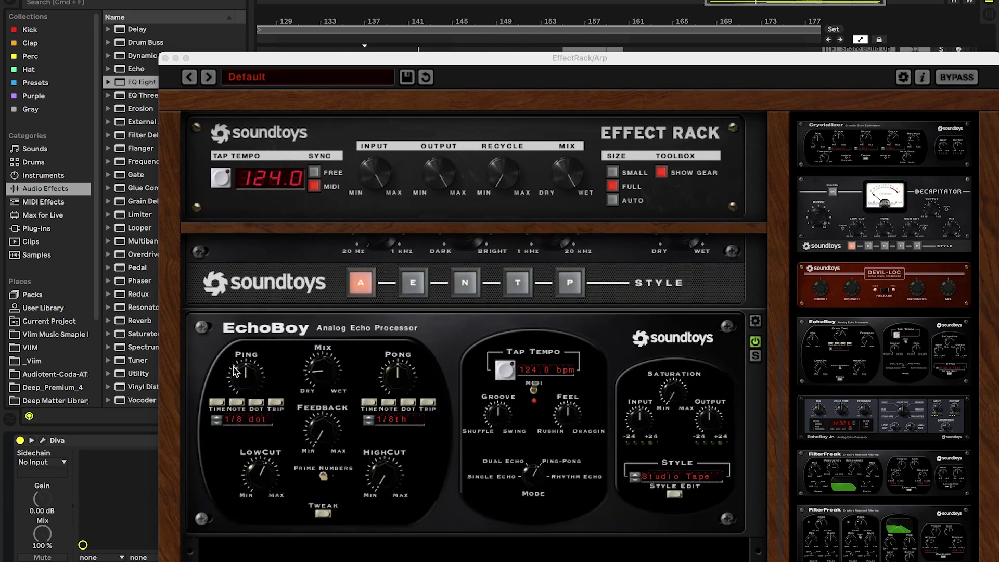
click(165, 59)
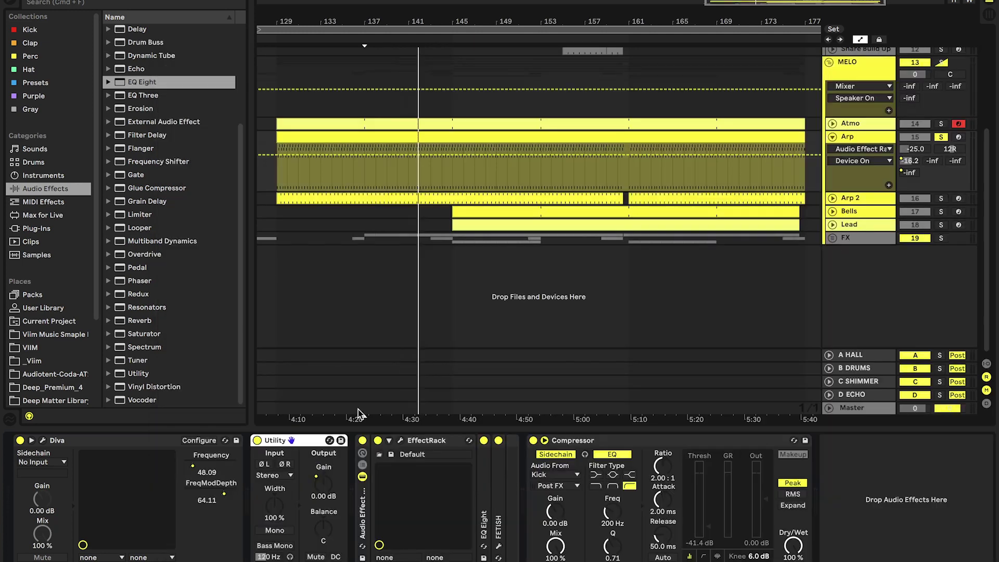
Unfold Arp's EQ Eight and FETISH devices to review the EQ curve and the compressor settings, closing the FETISH window again.
key(Return)
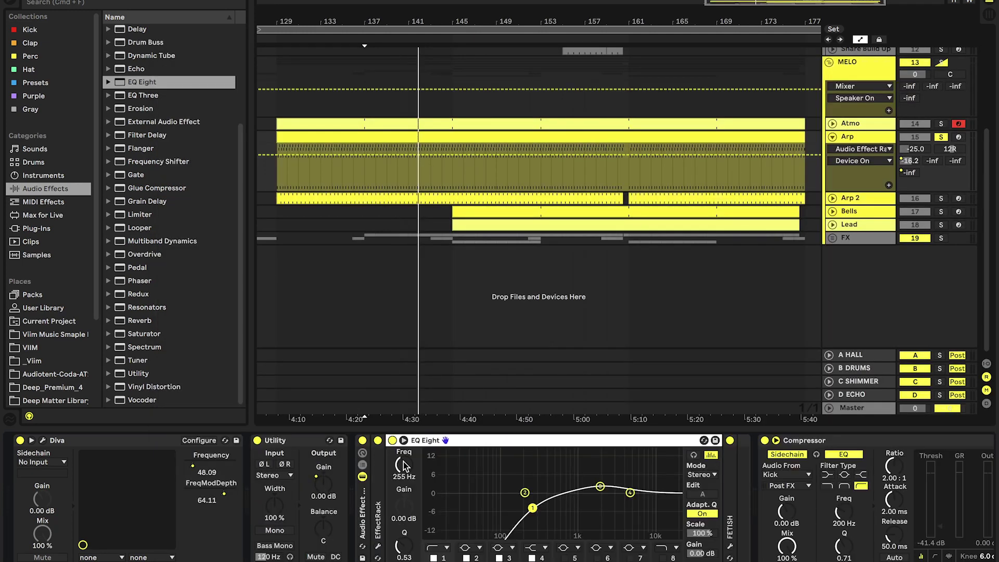
double_click(443, 446)
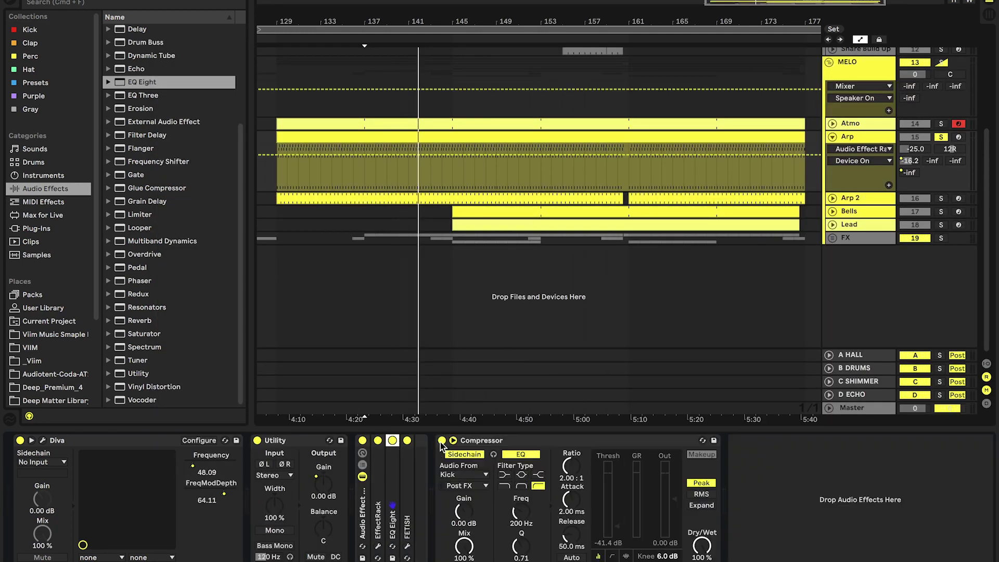
double_click(411, 469)
click(431, 442)
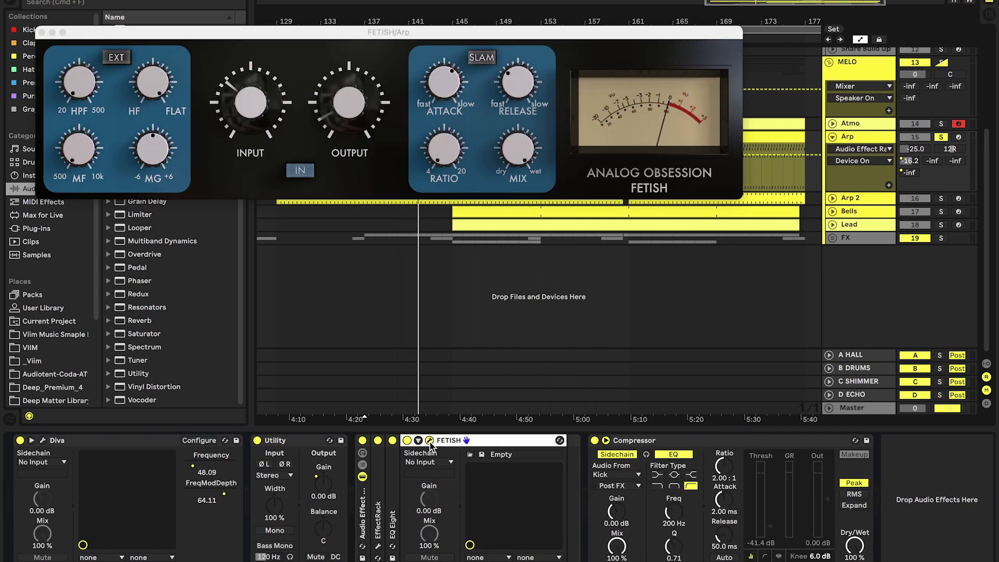
click(429, 441)
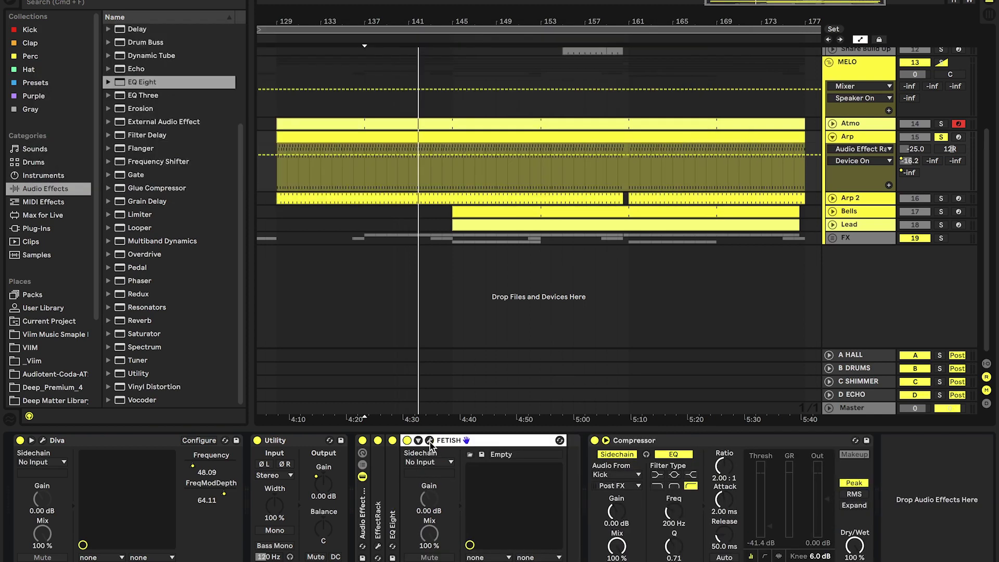
Show the automation of Diva's Frequency and FreqModDepth on the Arp track.
click(191, 471)
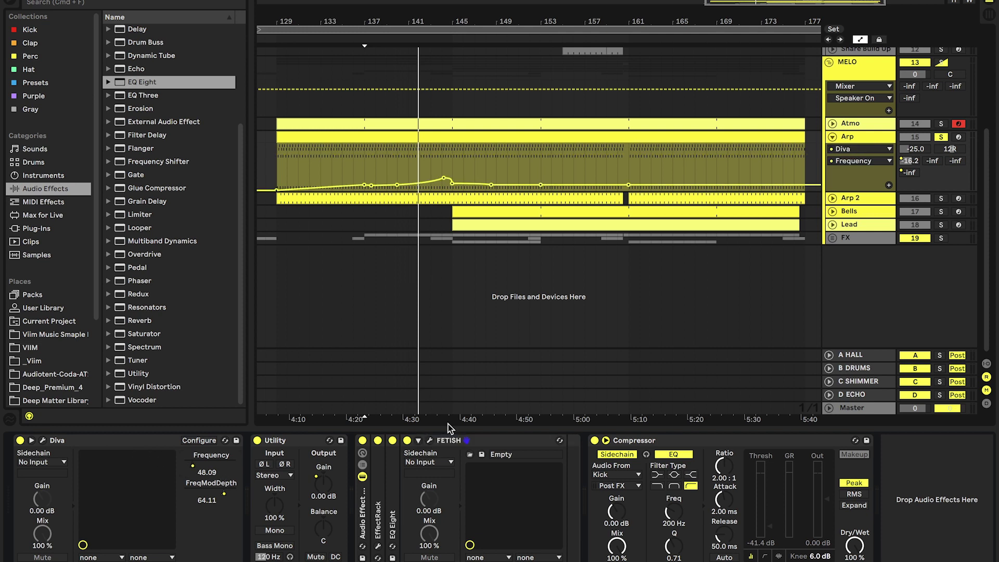
drag(208, 500, 226, 498)
right_click(226, 498)
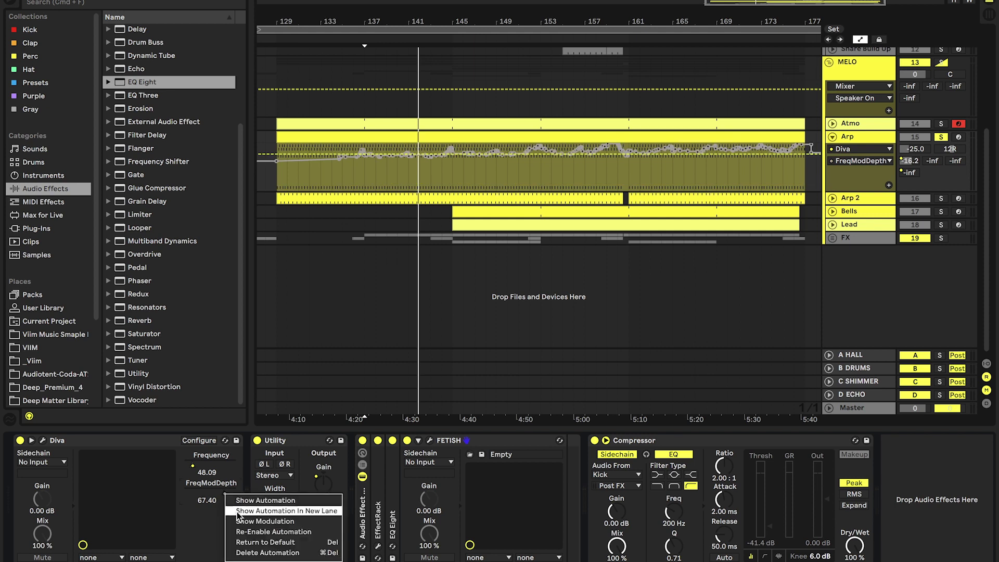
click(260, 476)
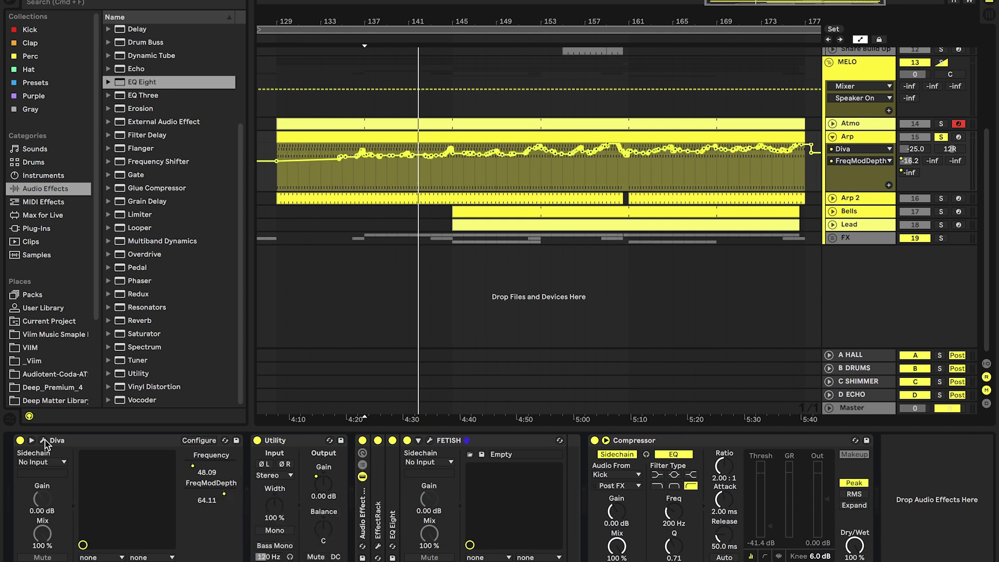
Open Arp's Diva, browse the Lite and full Viim Melodic Techno Presets folders, and return to the main synth page.
click(44, 441)
drag(631, 68, 547, 14)
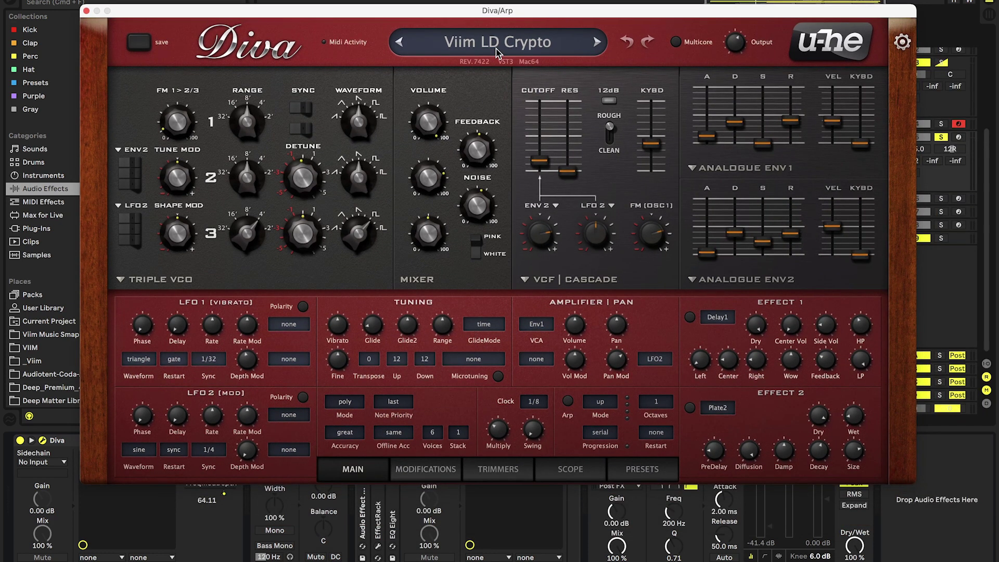
click(642, 469)
click(243, 436)
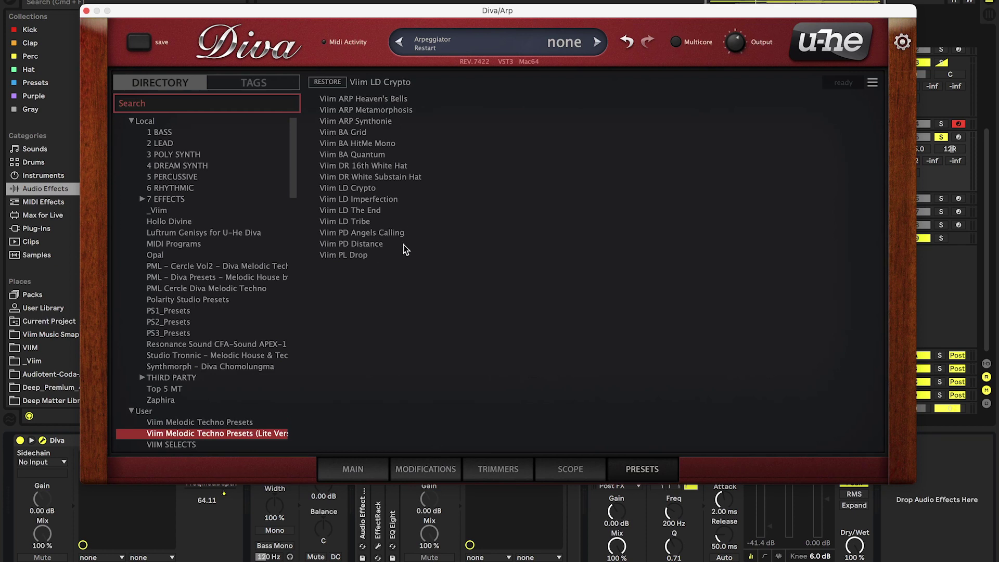
click(255, 421)
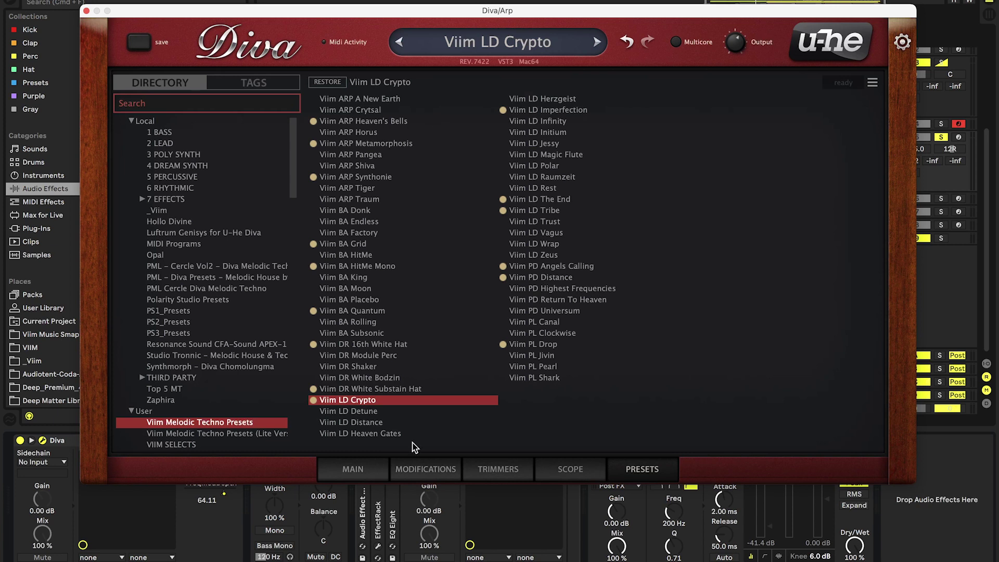
click(358, 470)
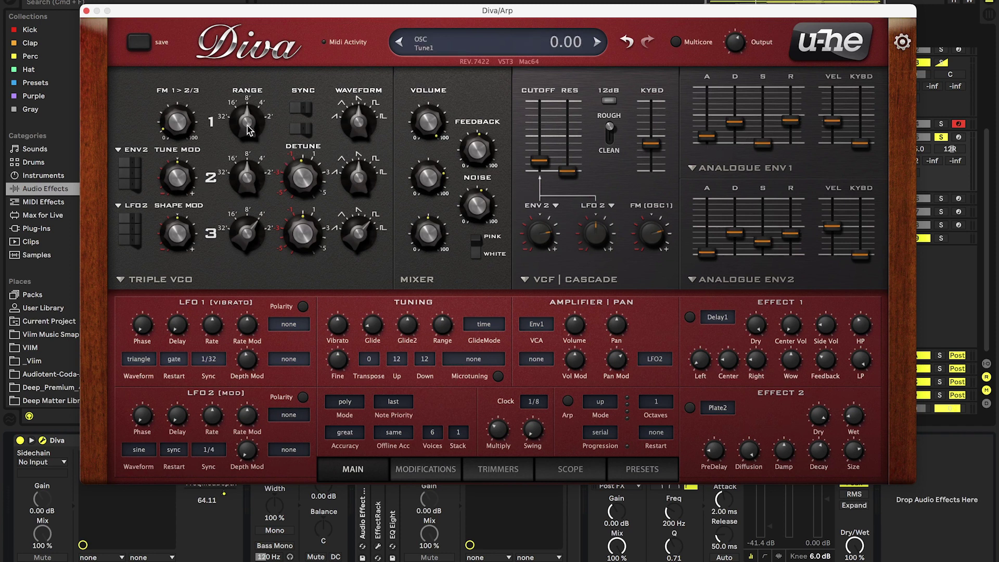
Hide Diva, play the Arp from bars 137 and 157, and show its A-HALL send automation.
key(super+alt+p)
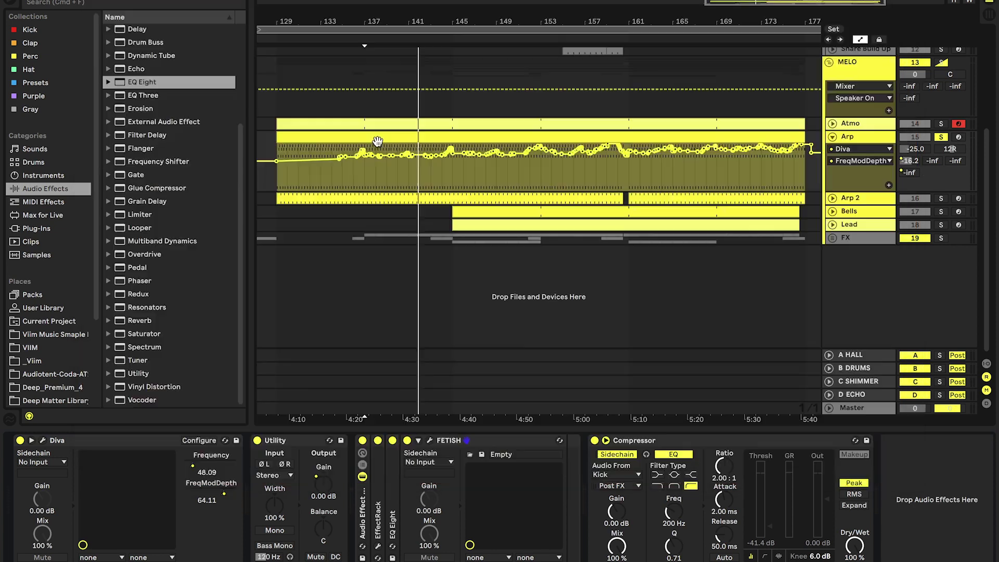
key(space)
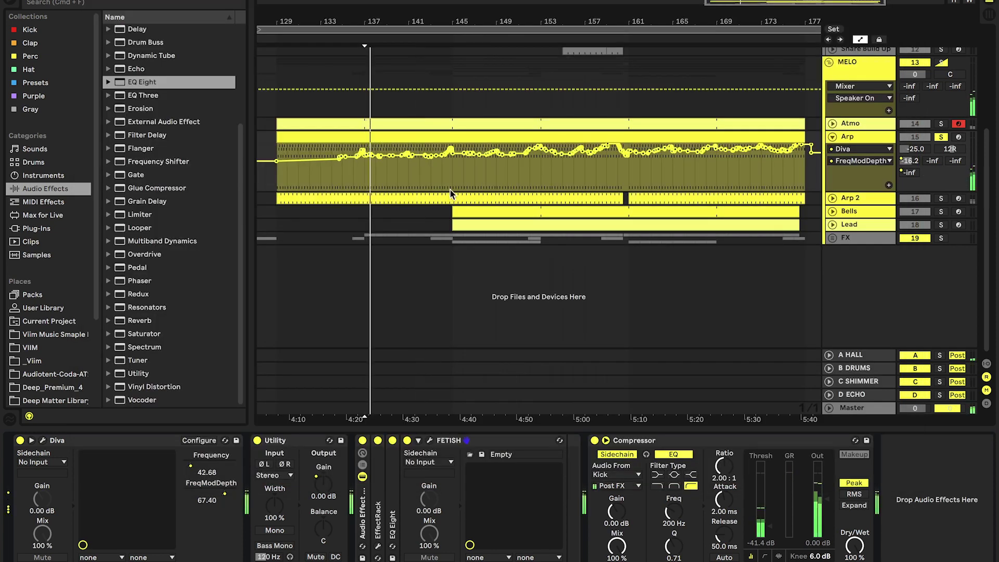
click(587, 187)
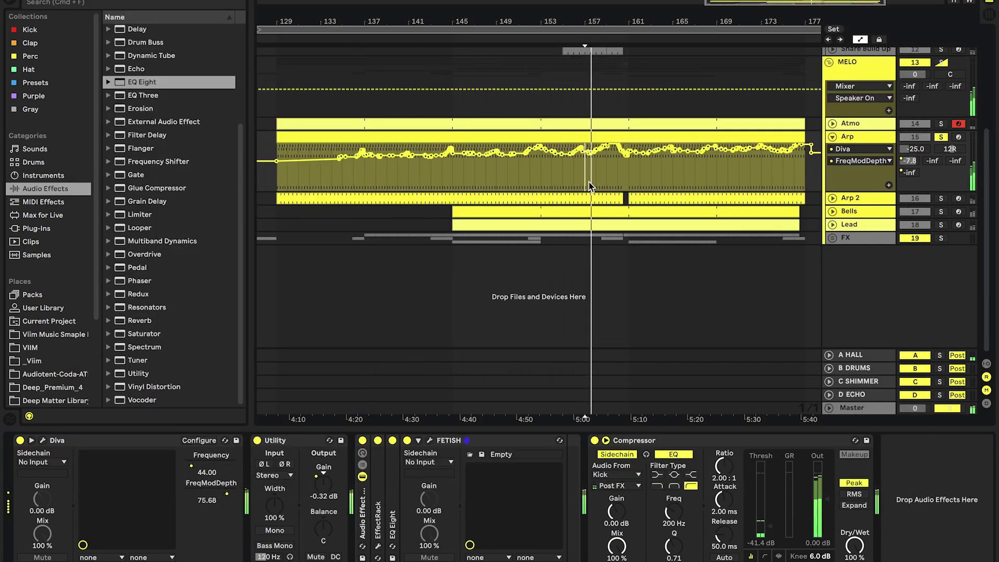
click(909, 161)
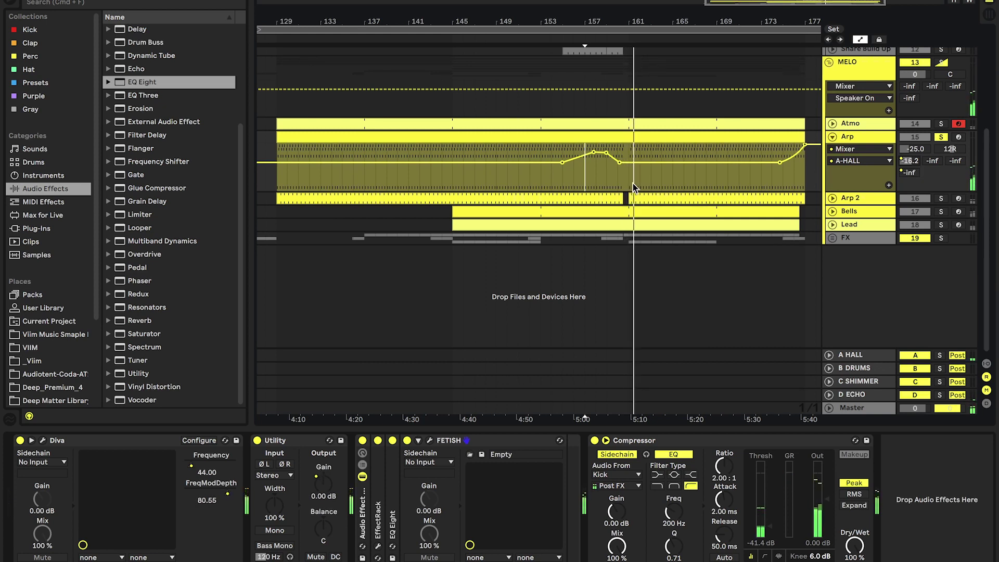
Stop playback at bar 160 and show the Arp's D-ECHO send automation there.
scroll(632, 183, up, 5)
click(524, 184)
key(space)
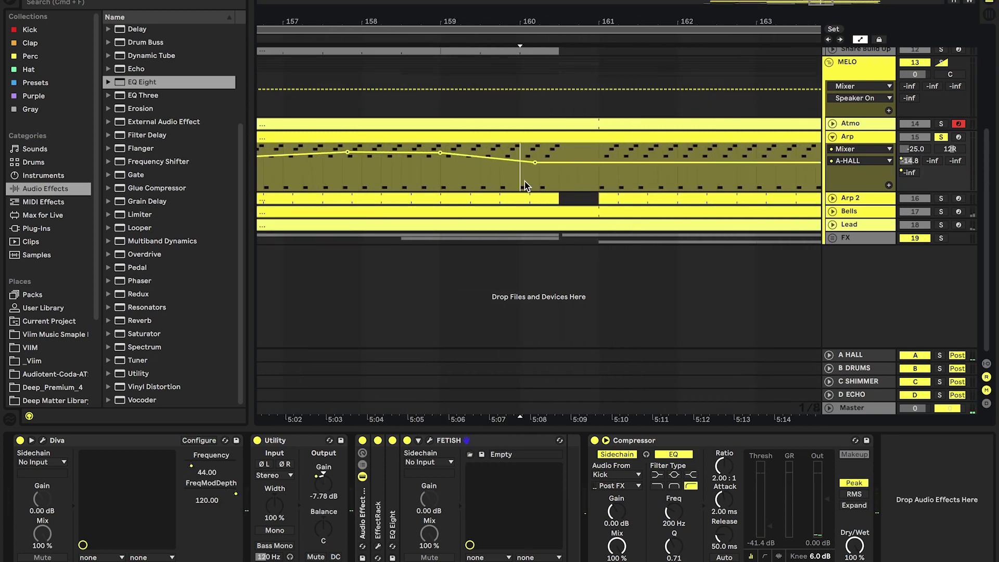
scroll(588, 175, up, 3)
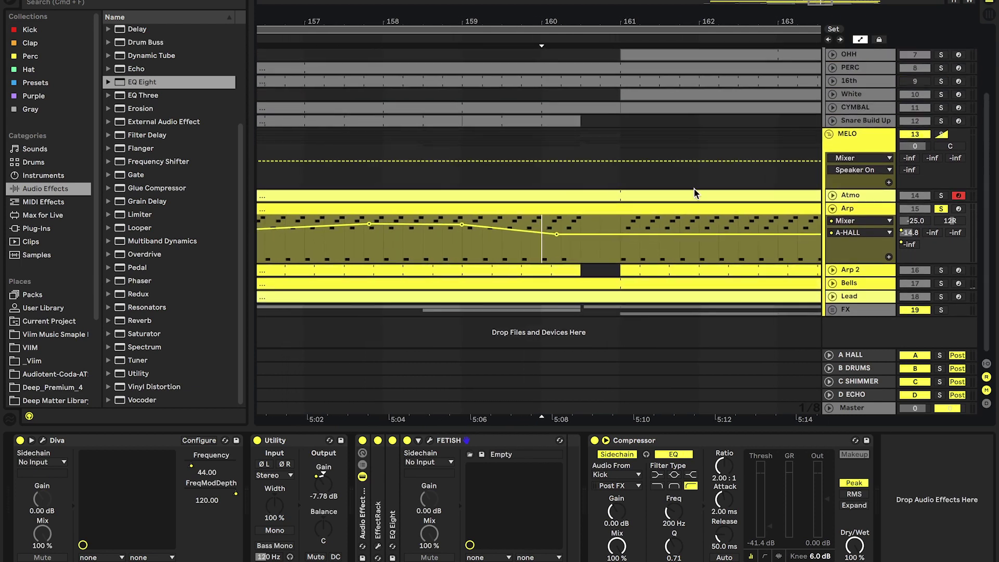
click(908, 245)
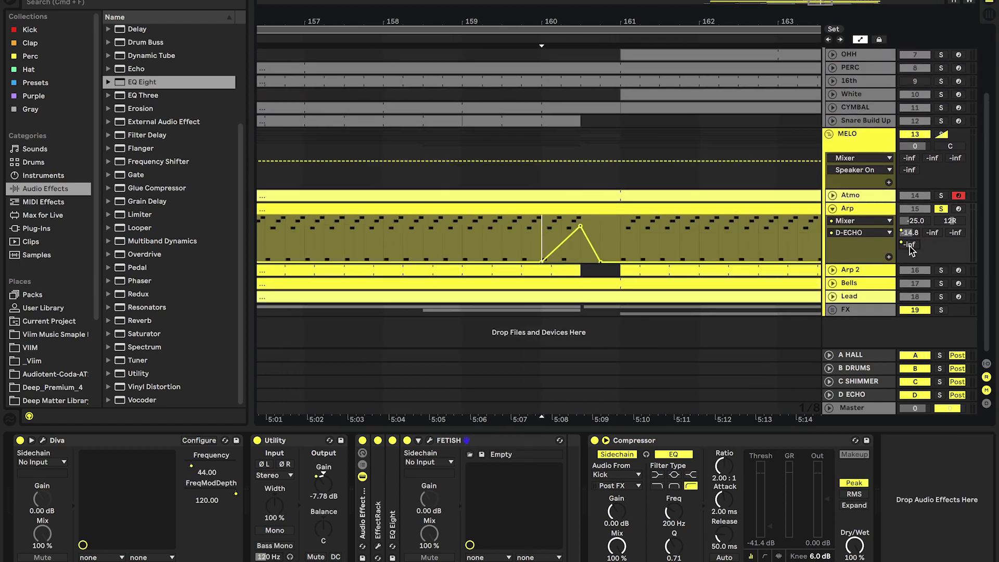
Flatten the Arp's D-ECHO send peak after bar 160 to hear the gap without echo, and undo the change.
drag(580, 226, 581, 262)
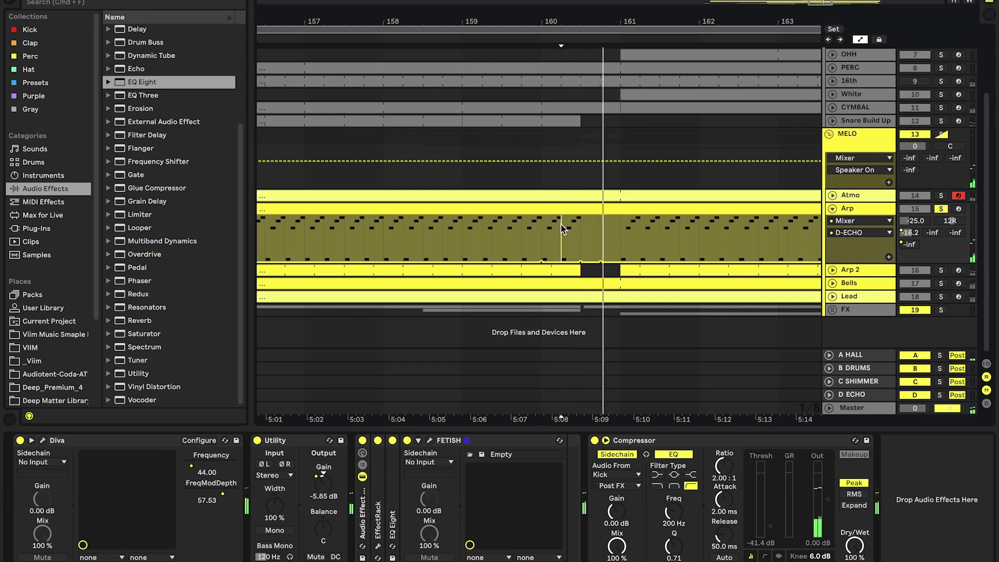
key(super+z)
View the Echo device on the D ECHO return and replay the Arp from bar 160.
click(858, 394)
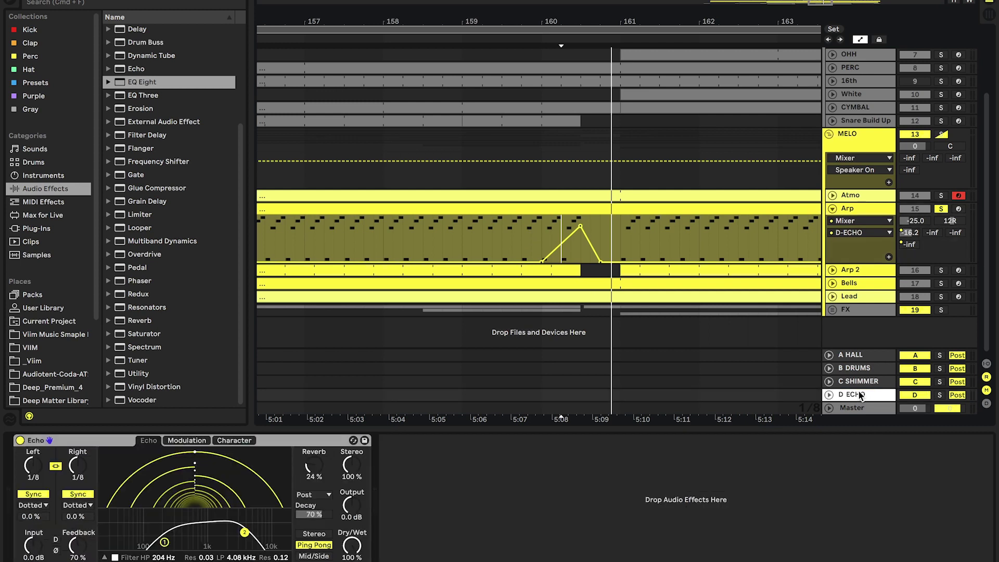
click(541, 229)
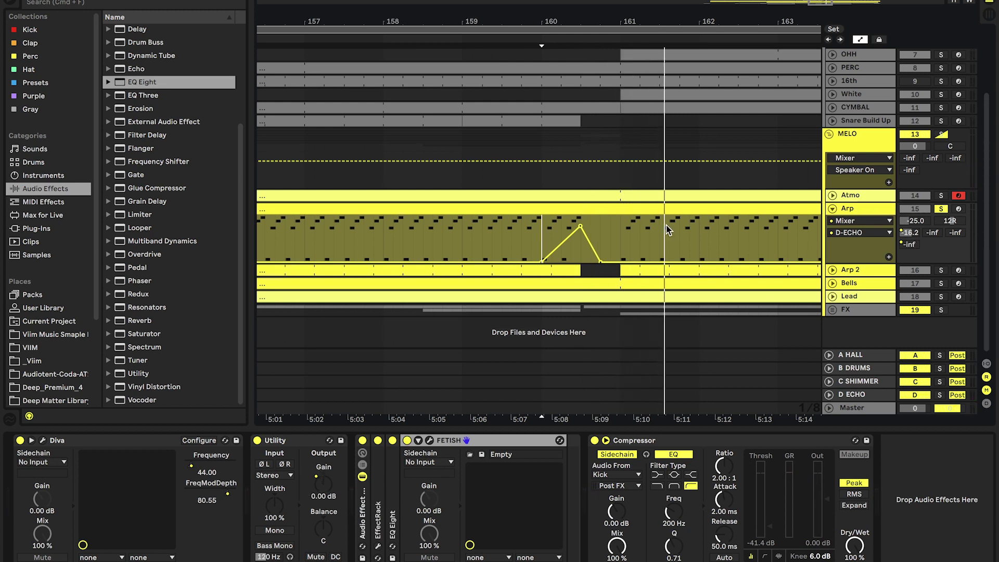
Expand the Arp 2 track's automation lane and bring its clips from bar 129 onward into view.
scroll(663, 229, down, 5)
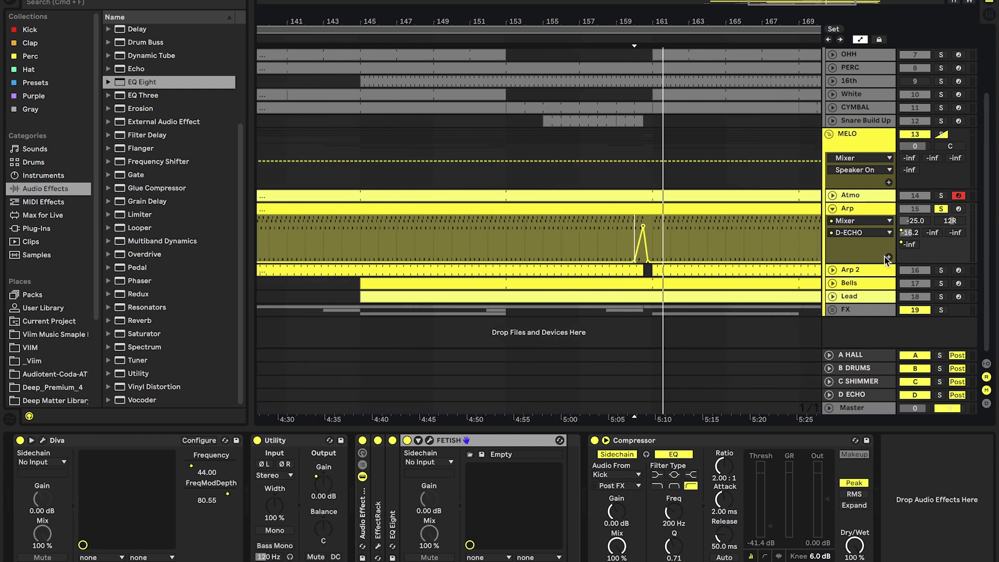
click(832, 270)
scroll(668, 301, down, 2)
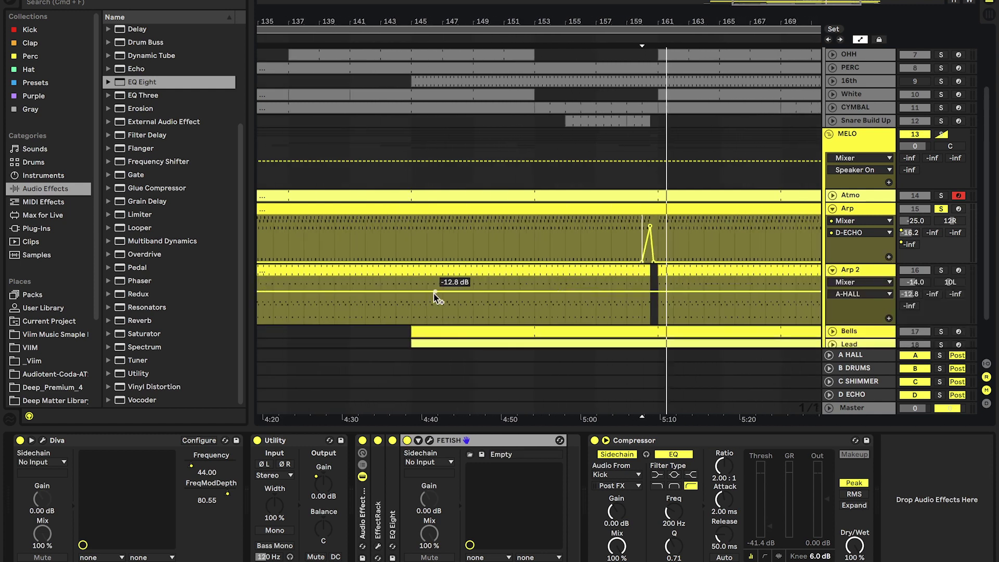
scroll(436, 298, down, 2)
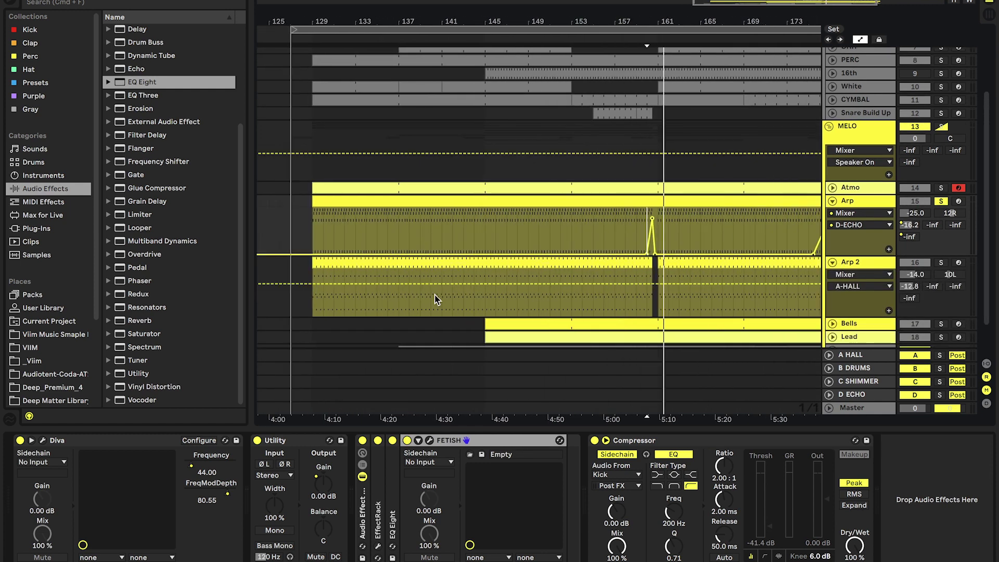
Open the Arp clip from bar 129 and examine its repeating note pattern up close.
click(865, 202)
click(546, 204)
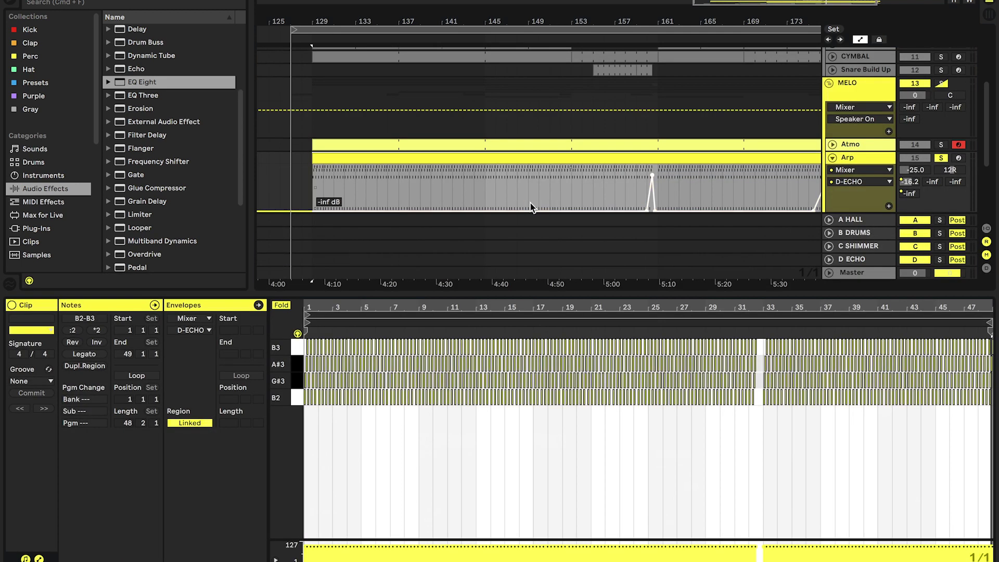
drag(312, 308, 355, 357)
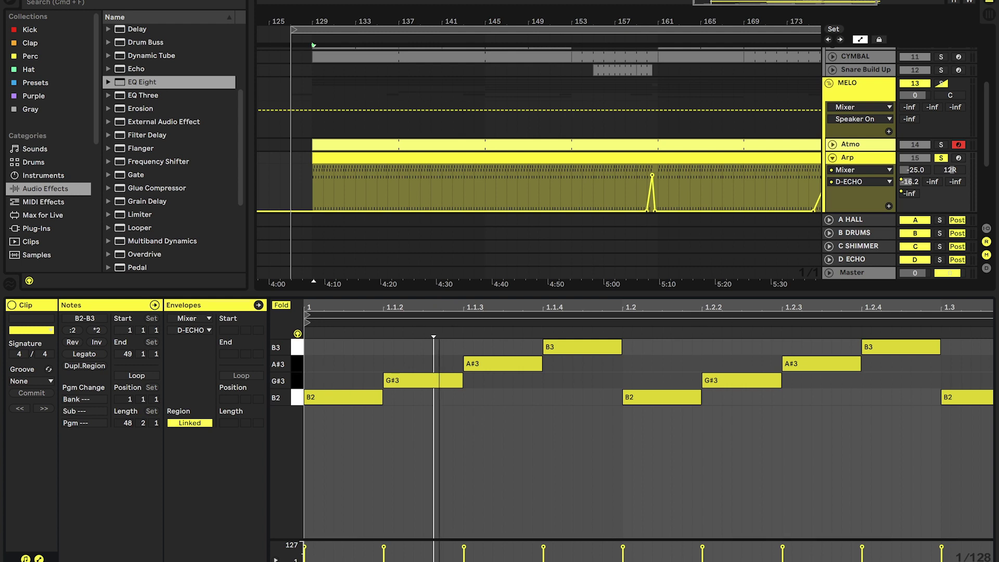
drag(446, 308, 360, 305)
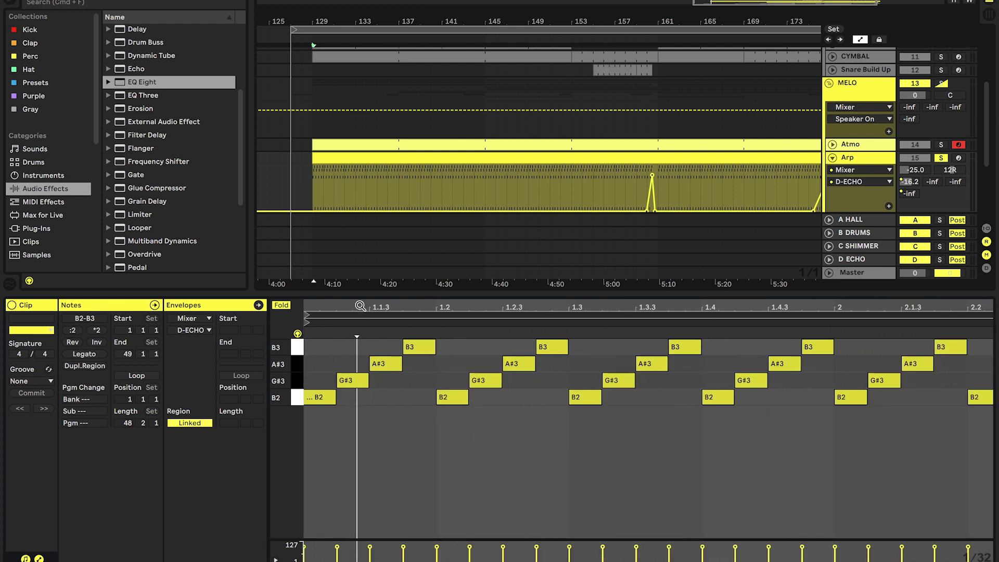
Open the first Arp 2 clip from bar 129 and examine the notes inside its short loop.
click(852, 158)
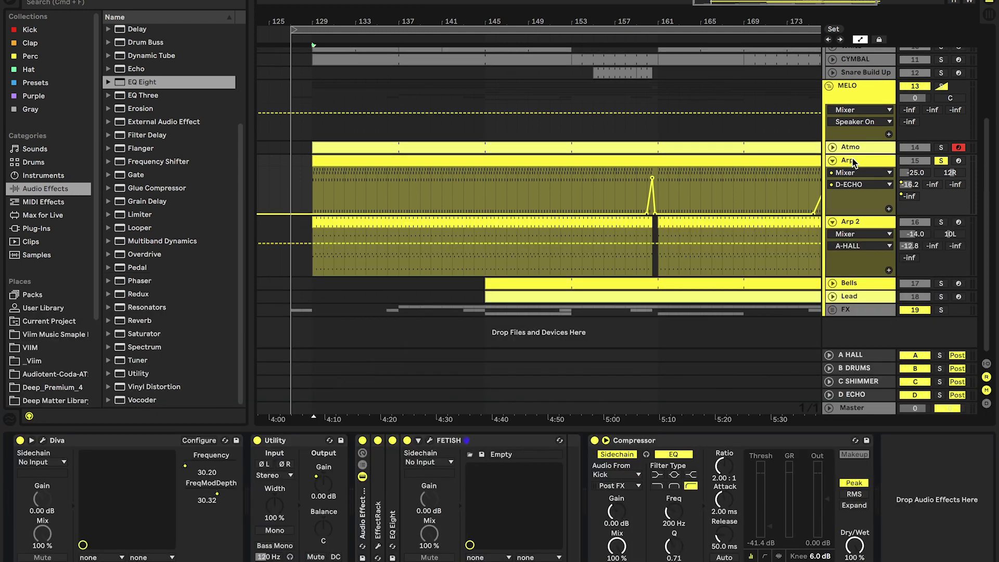
click(871, 222)
double_click(389, 222)
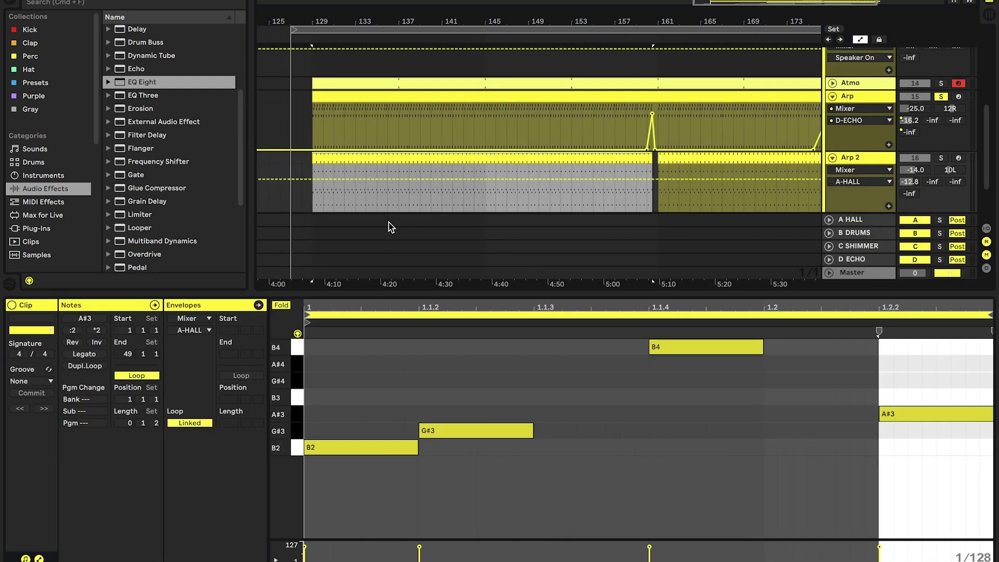
drag(498, 304, 498, 281)
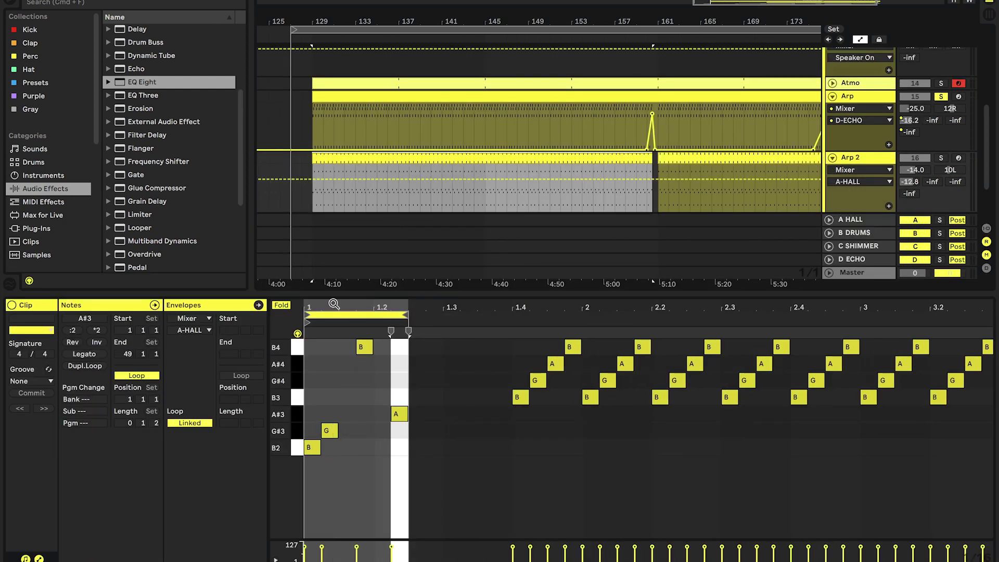
click(353, 389)
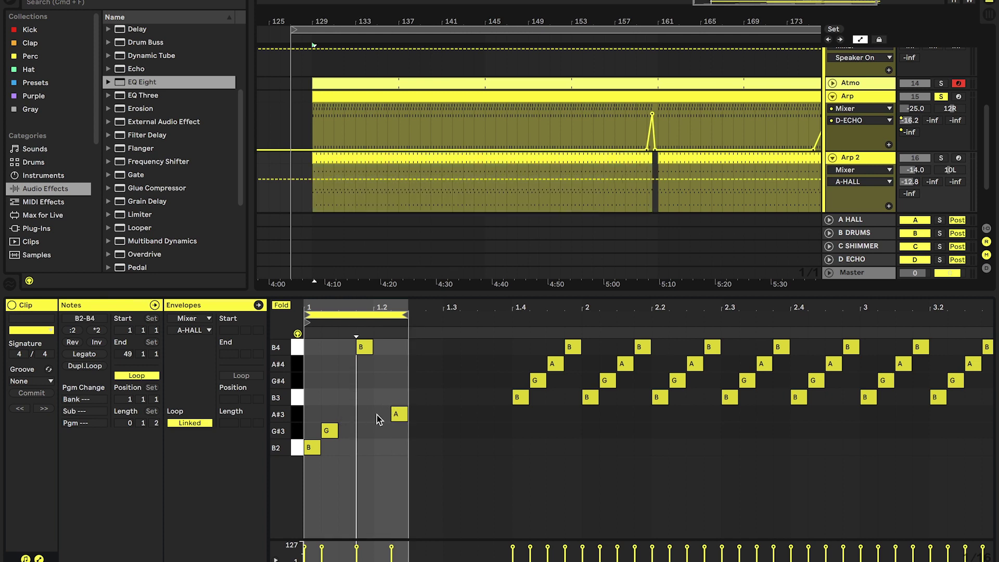
scroll(382, 409, up, 3)
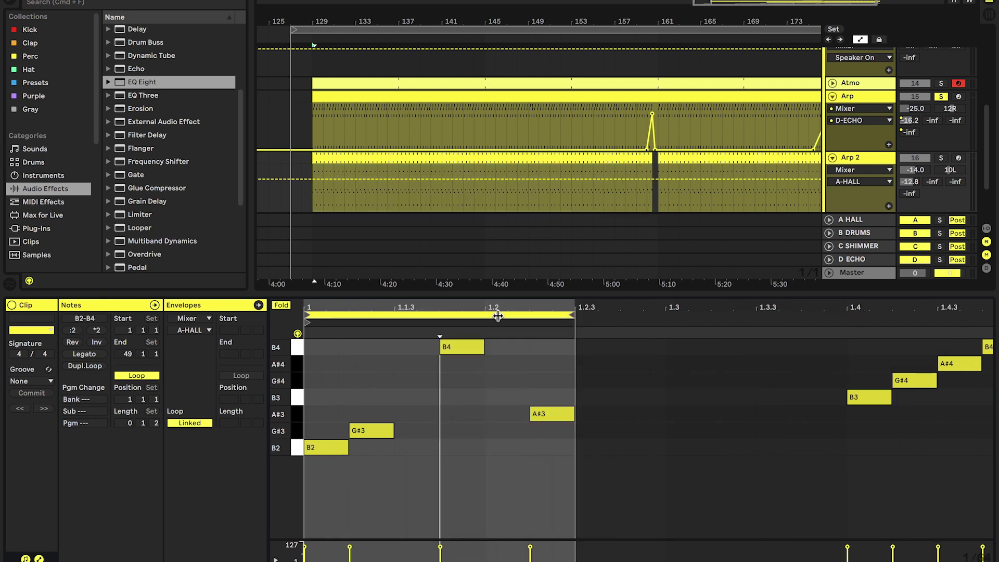
Compare the Arp clip with the first Arp 2 clip, returning to the notes in Arp 2's loop.
click(438, 98)
drag(512, 438, 315, 317)
click(391, 152)
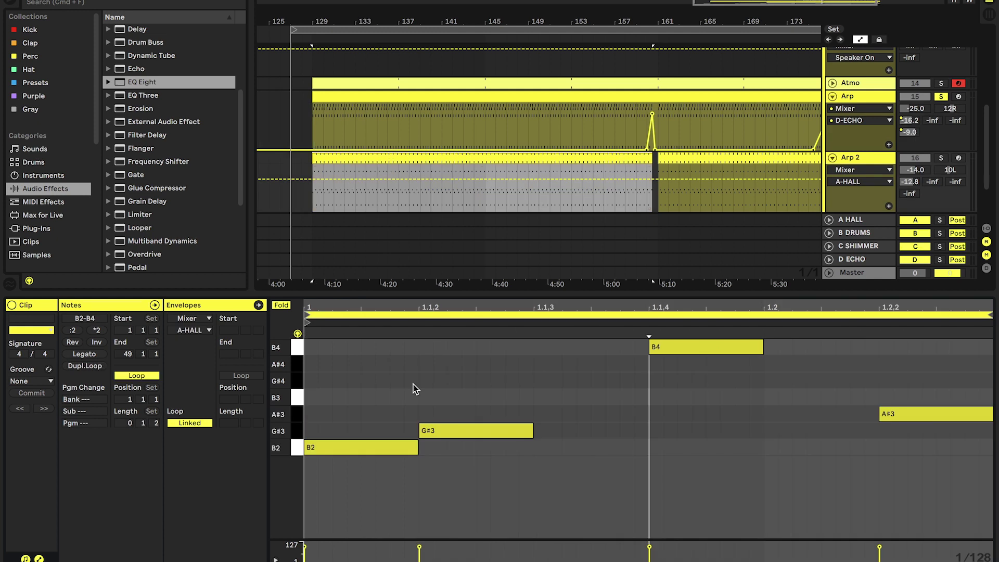
click(355, 200)
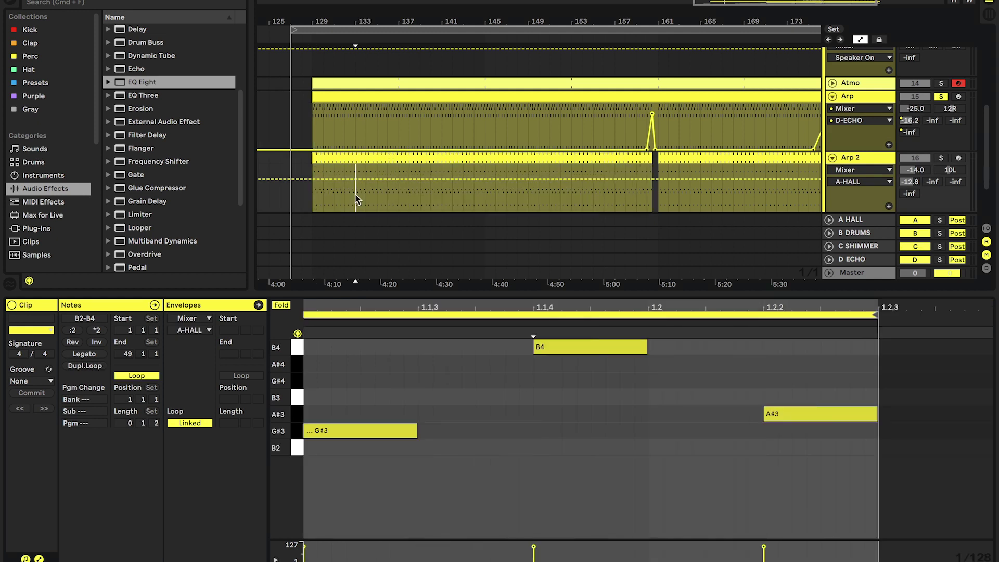
click(376, 168)
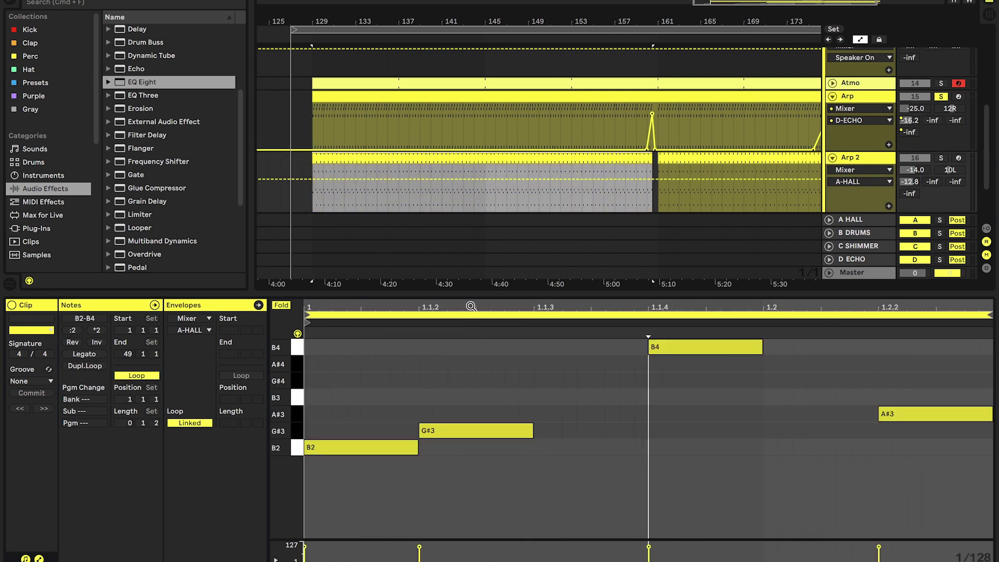
drag(472, 306, 337, 306)
Play Arp 2 from bar 133 with its LowPass2 CutOff automation shown, and view its CS-80 V3 synth.
click(859, 163)
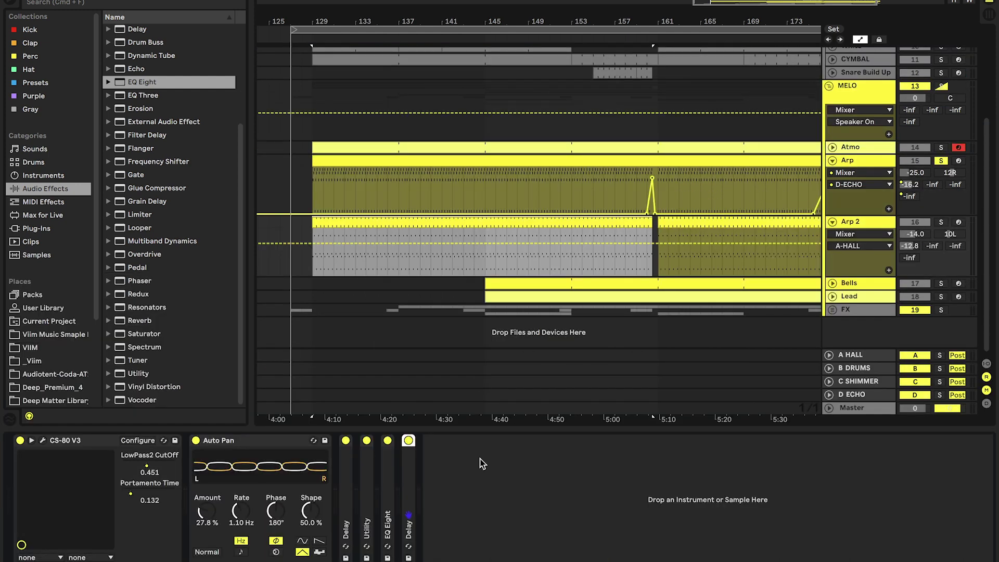
click(353, 271)
key(space)
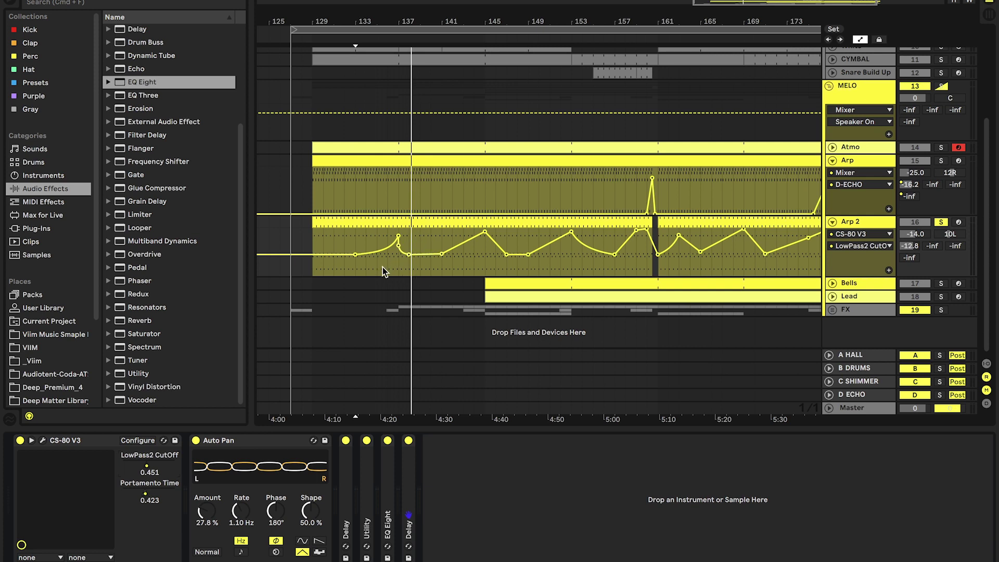
click(43, 440)
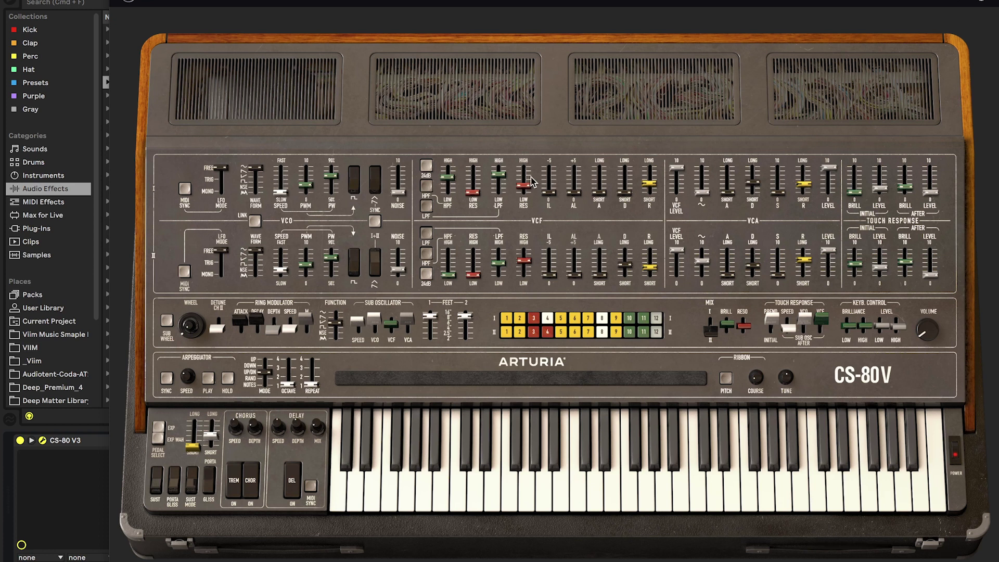
click(128, 1)
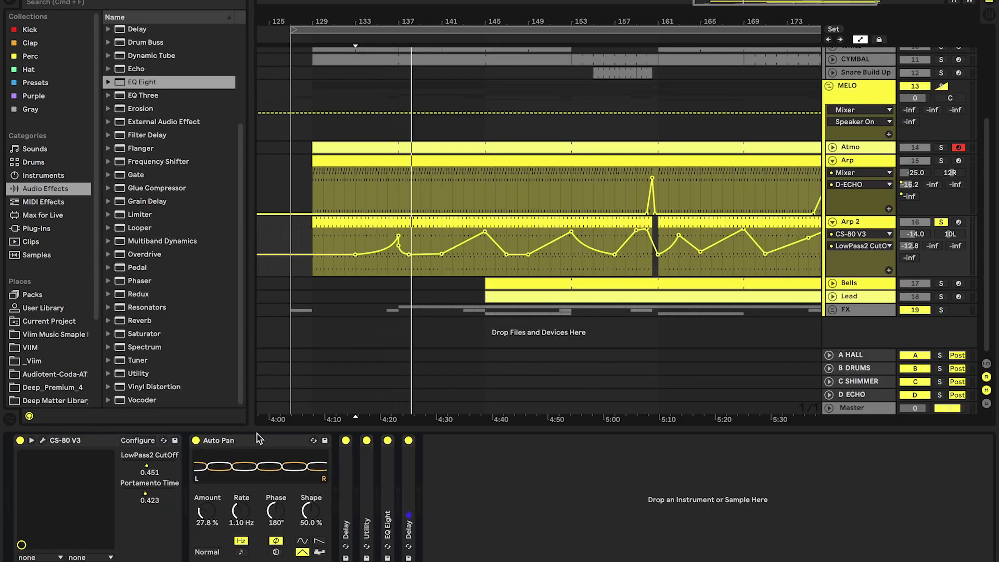
Inspect the EQ Eight and final Delay in Arp 2's effect chain, leaving the effects folded.
double_click(345, 478)
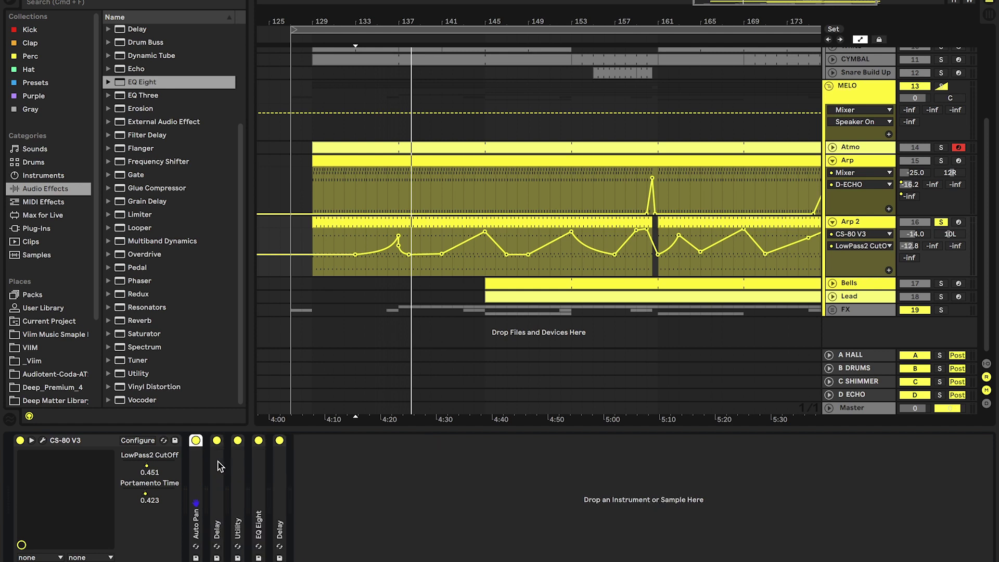
double_click(370, 441)
double_click(258, 479)
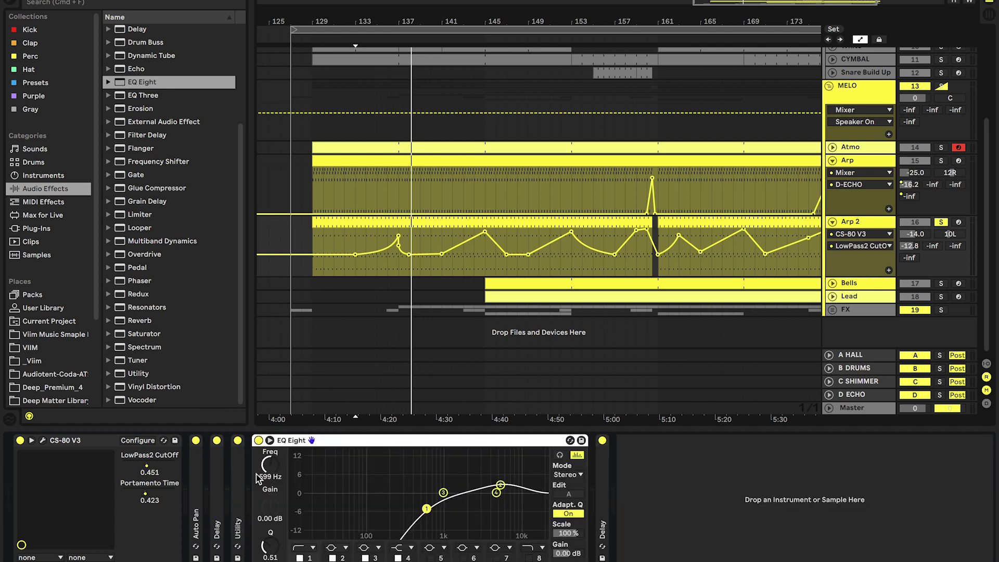
double_click(290, 440)
double_click(276, 460)
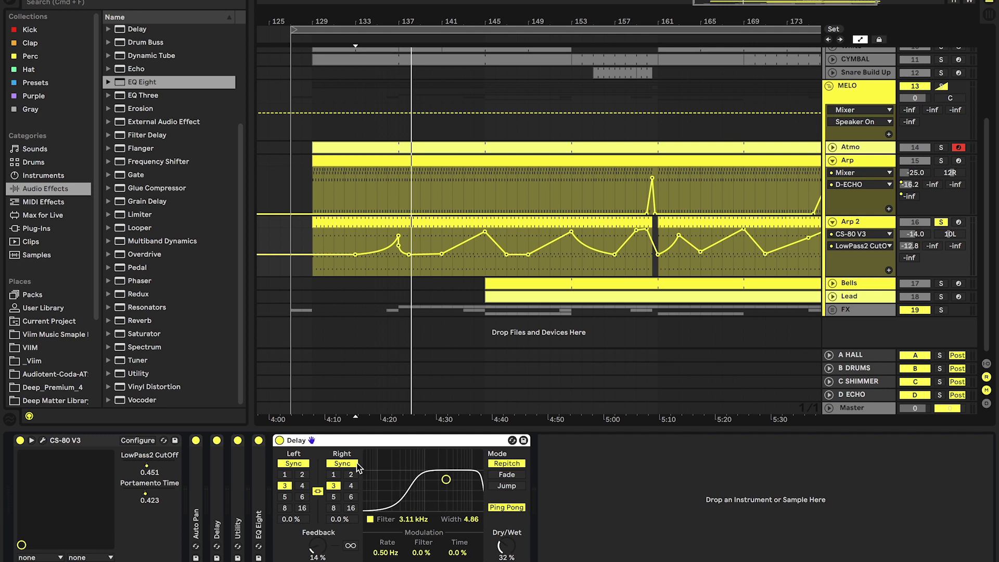
double_click(326, 441)
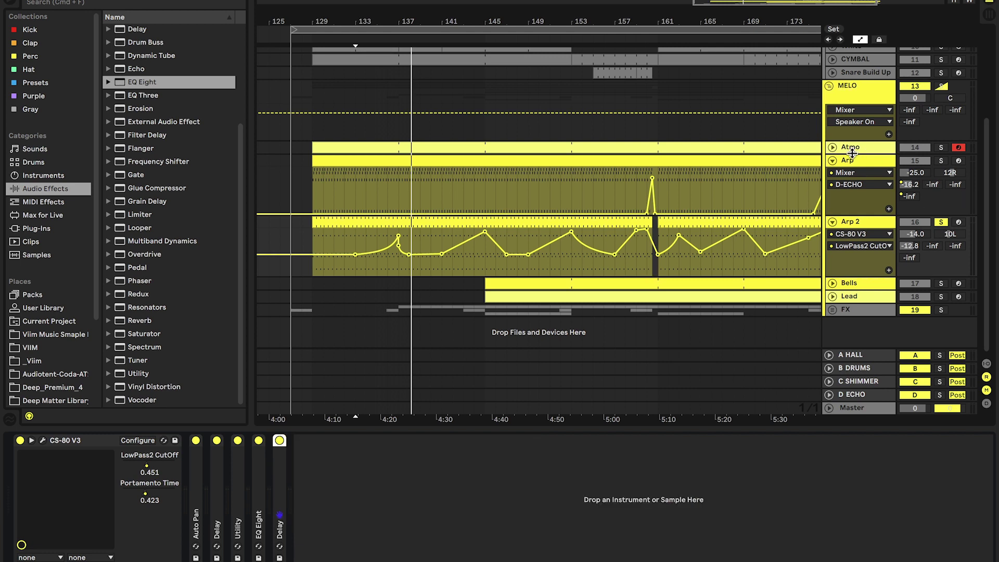
Compare the Arp and Arp 2 tracks, solo the Arp, and place its playback start at bar 137.
click(860, 226)
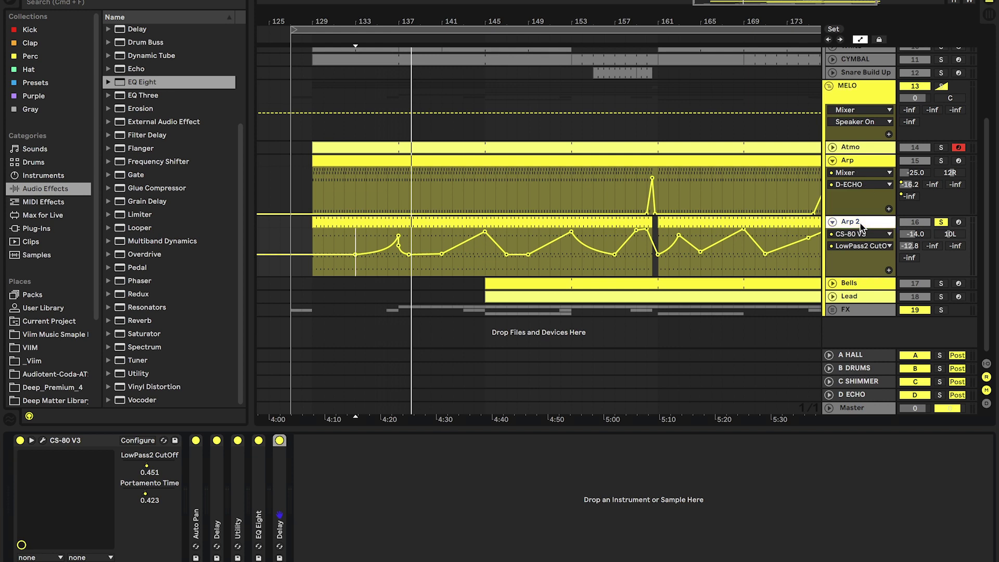
click(852, 164)
click(856, 222)
click(393, 194)
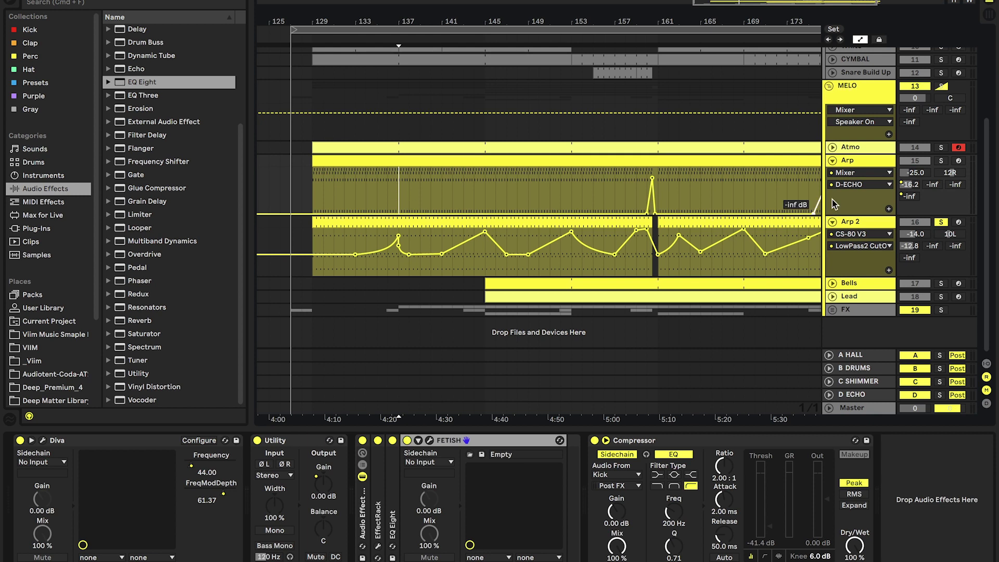
click(940, 160)
click(869, 162)
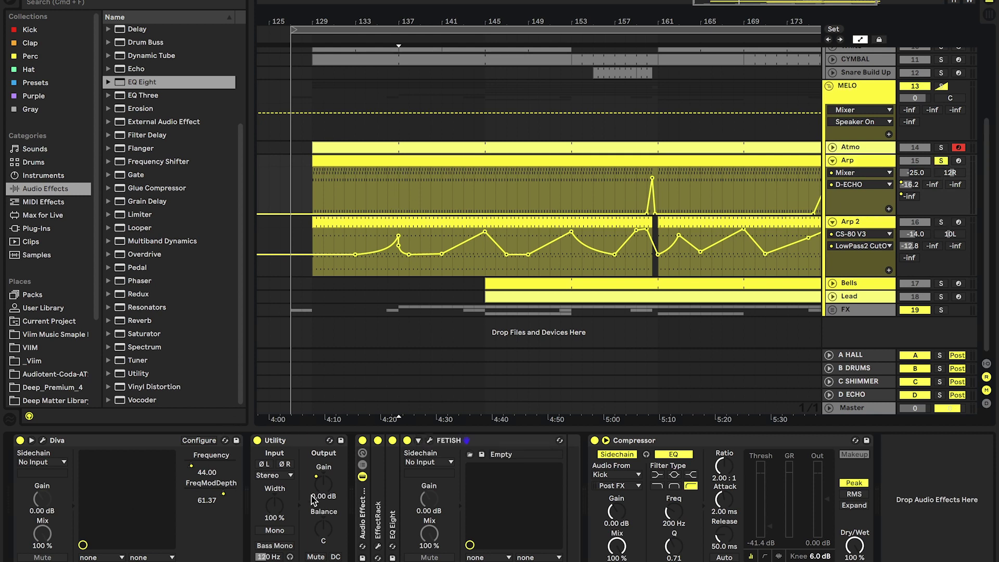
click(398, 192)
Show the Arp's Diva Frequency automation around bars 135 to 151.
drag(377, 185, 550, 186)
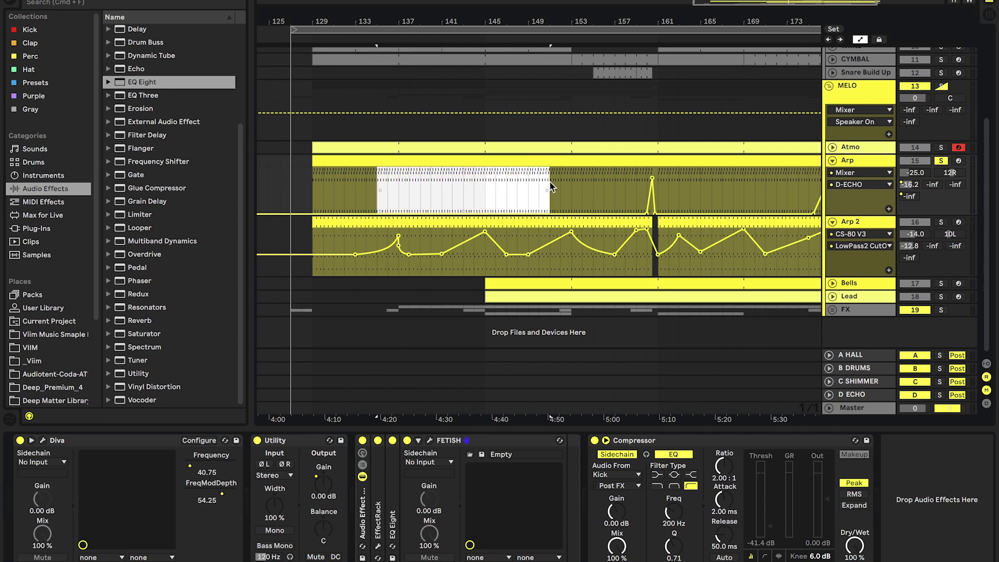
click(191, 467)
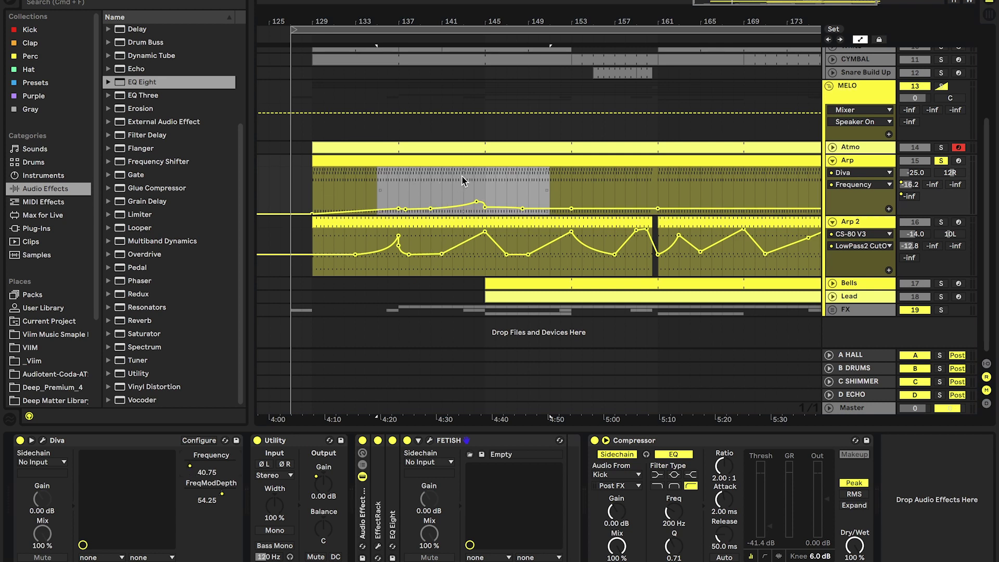
click(461, 176)
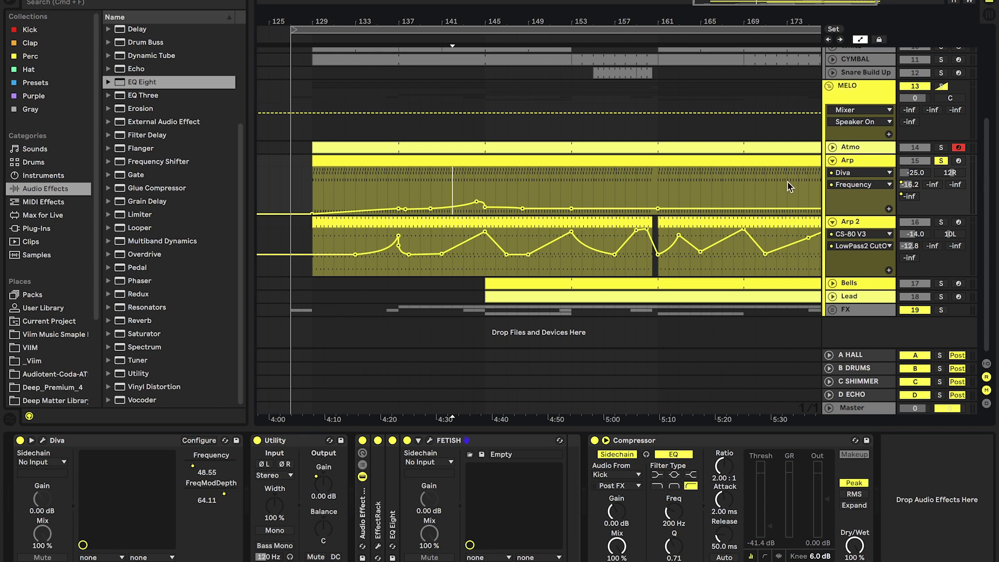
Solo Arp 2 and highlight bars 140 to 141 of its LowPass2 CutOff automation.
click(387, 269)
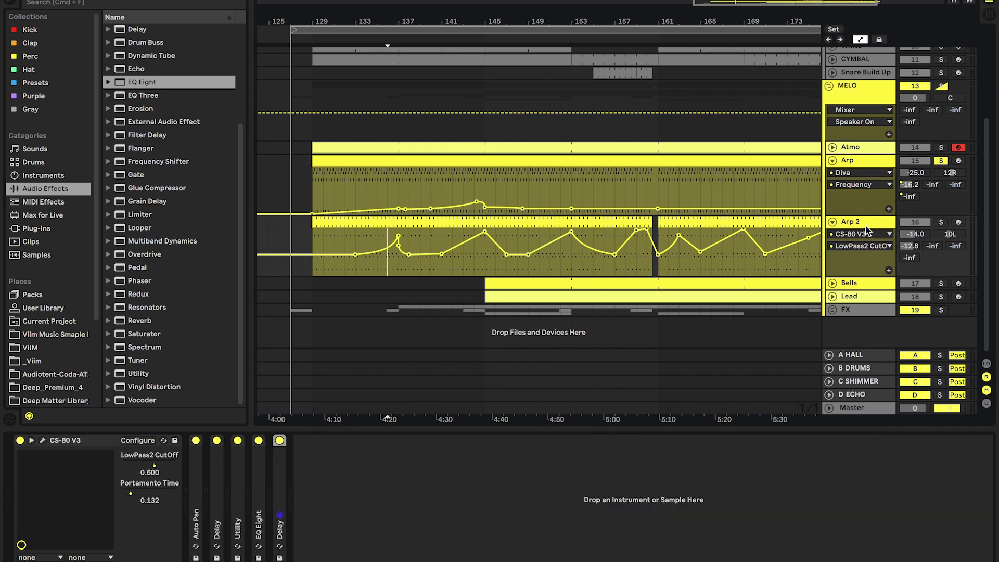
click(942, 223)
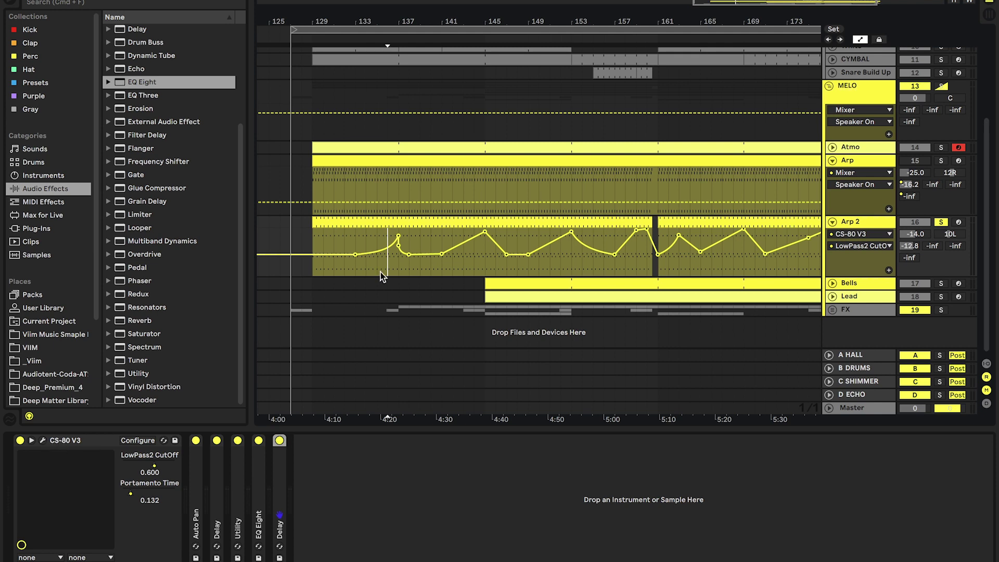
drag(410, 267, 439, 268)
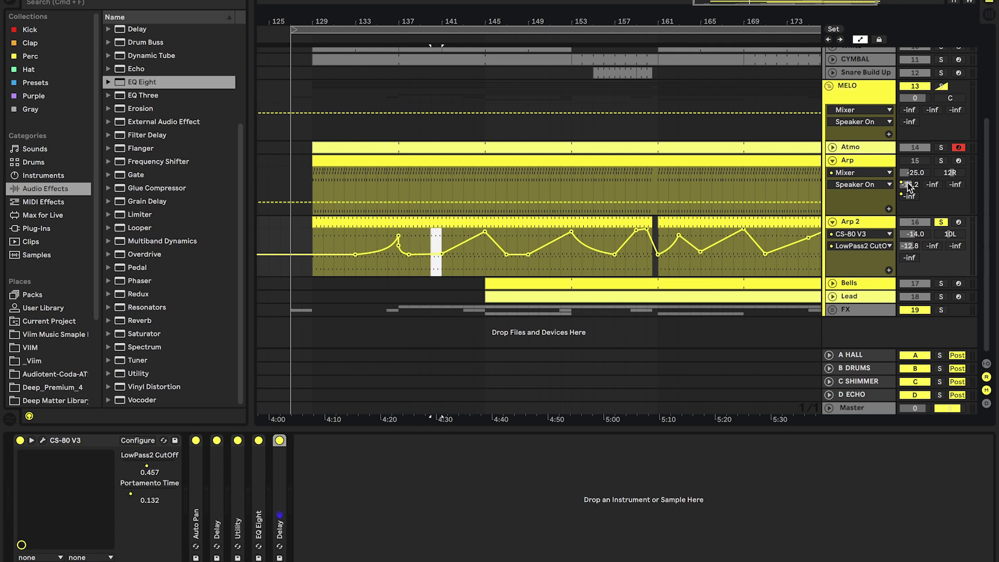
Switch the Arp track back on, play it soloed together with Arp 2 from bar 141, and select Arp 2.
click(866, 162)
click(916, 162)
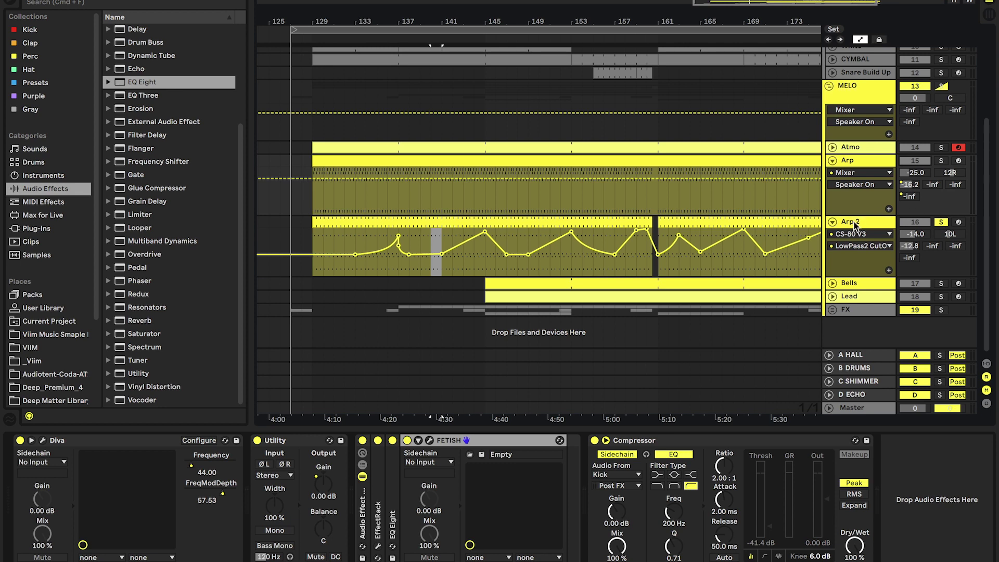
click(871, 163)
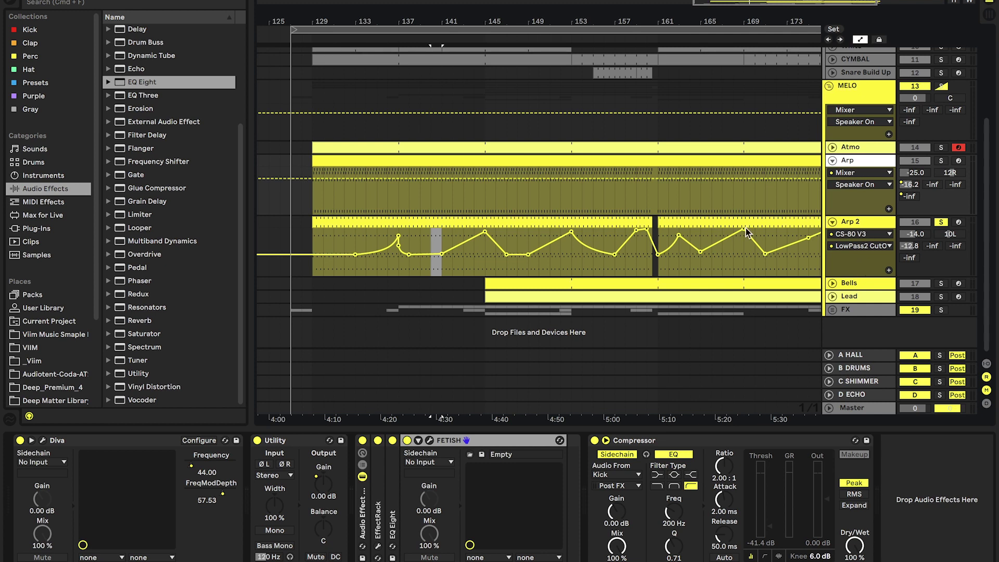
click(441, 224)
key(space)
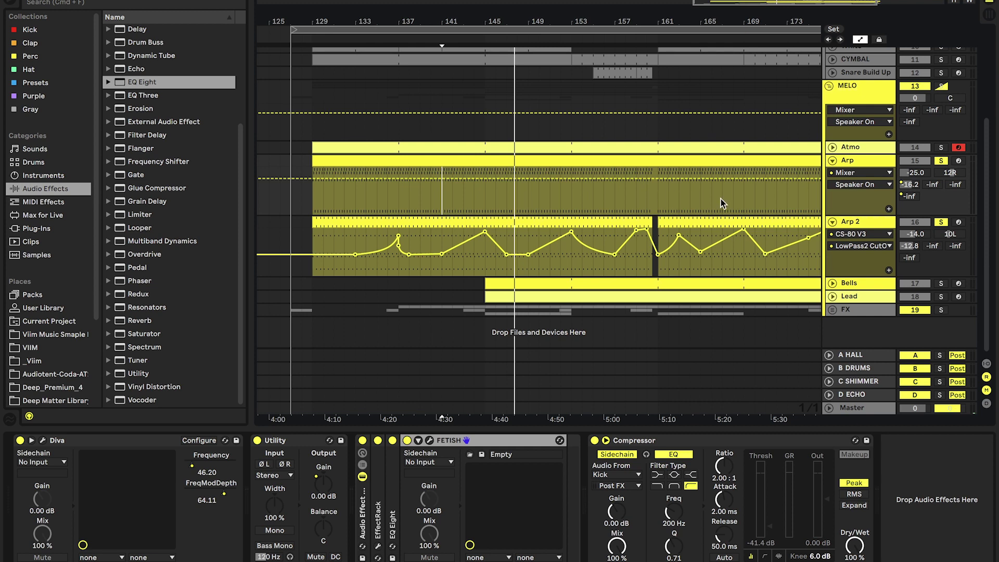
click(866, 229)
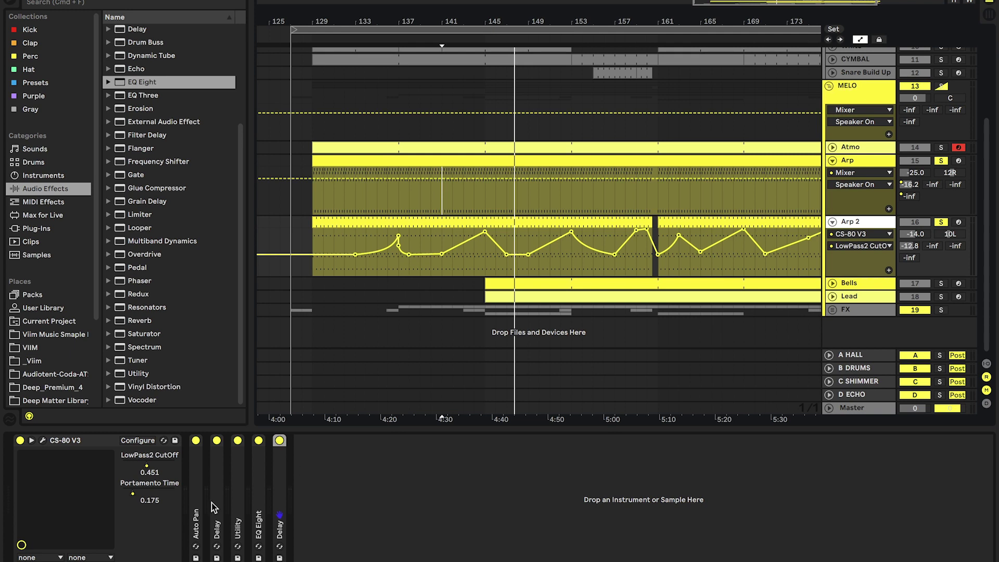
Show Arp 2's Portamento Time automation and open the CS-80 V3 instrument's window.
right_click(132, 493)
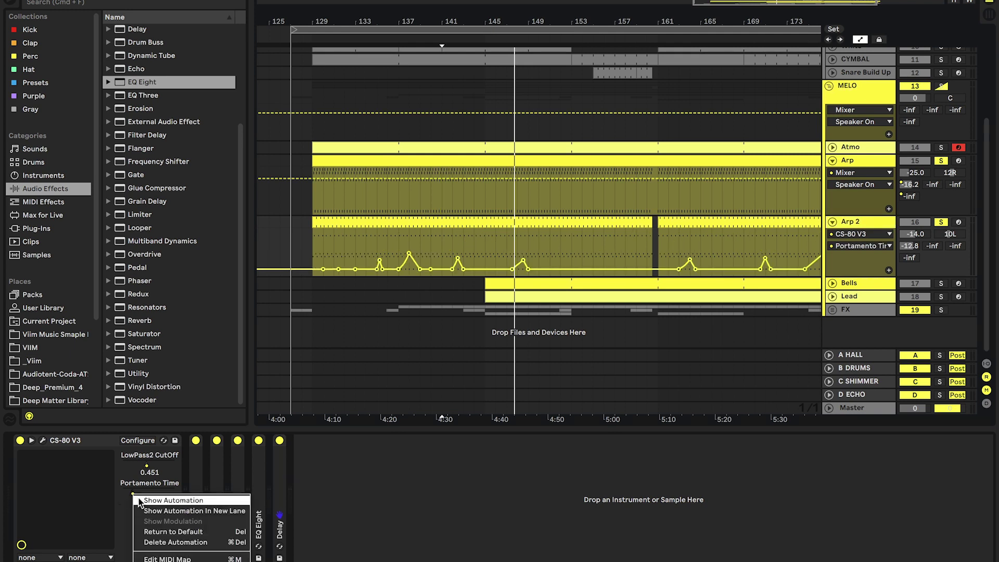
click(140, 498)
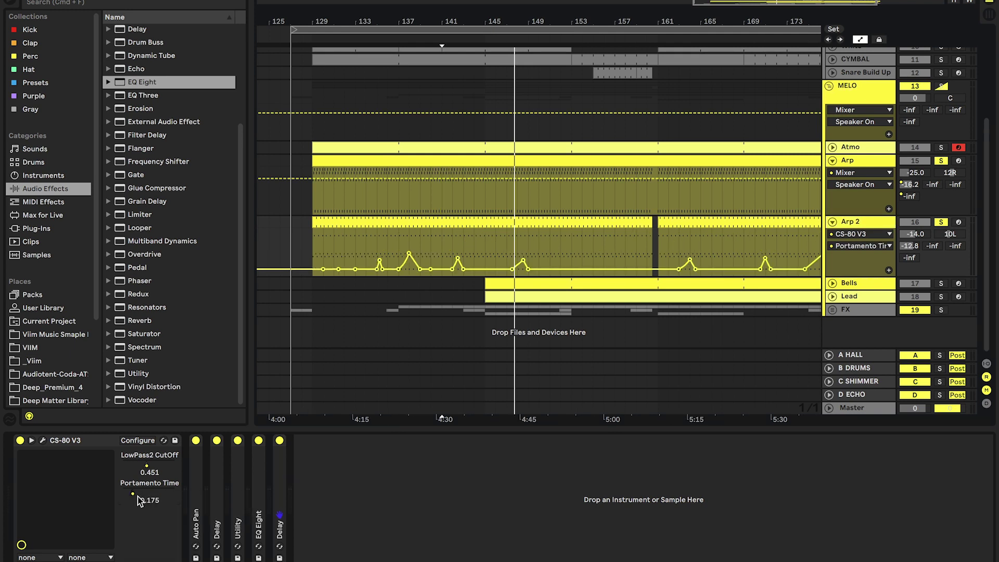
click(42, 440)
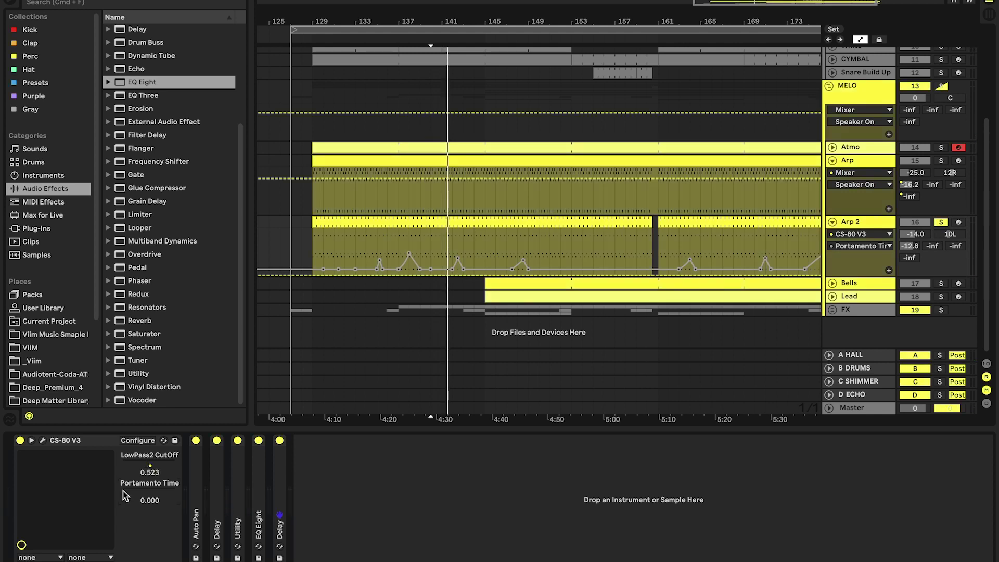
Re-enable the Portamento Time automation on Arp 2 and place the playback start at bar 133.
right_click(124, 494)
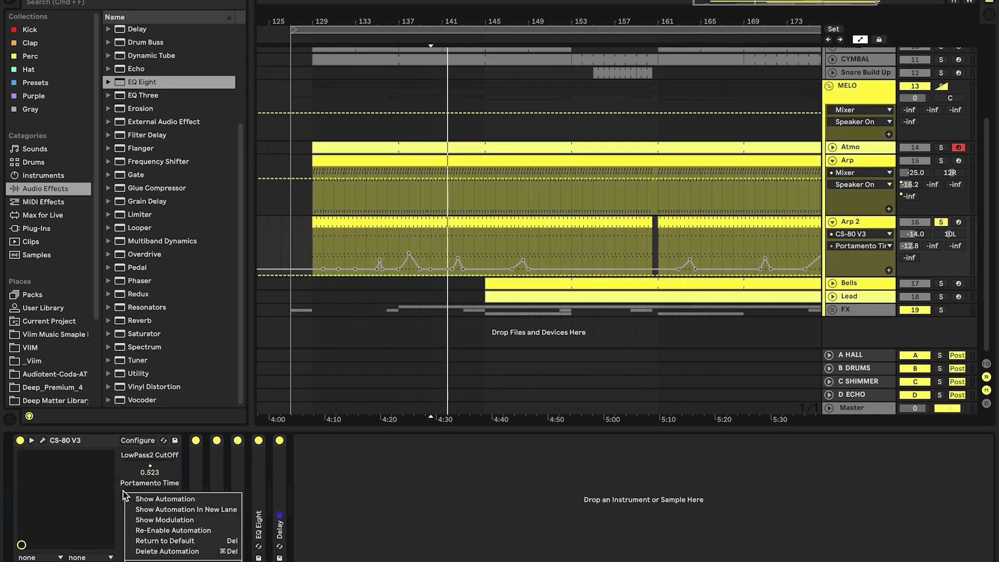
click(157, 531)
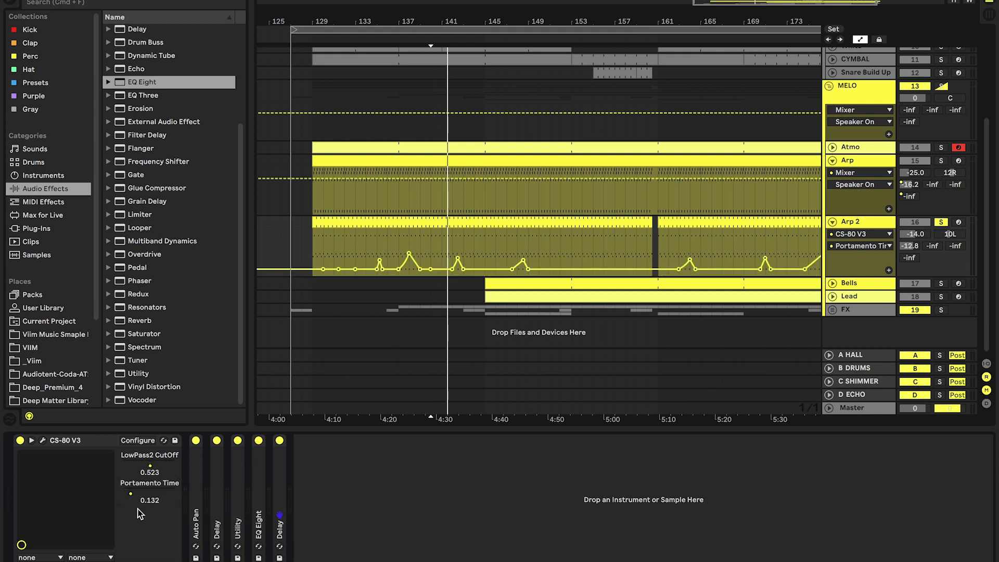
click(356, 255)
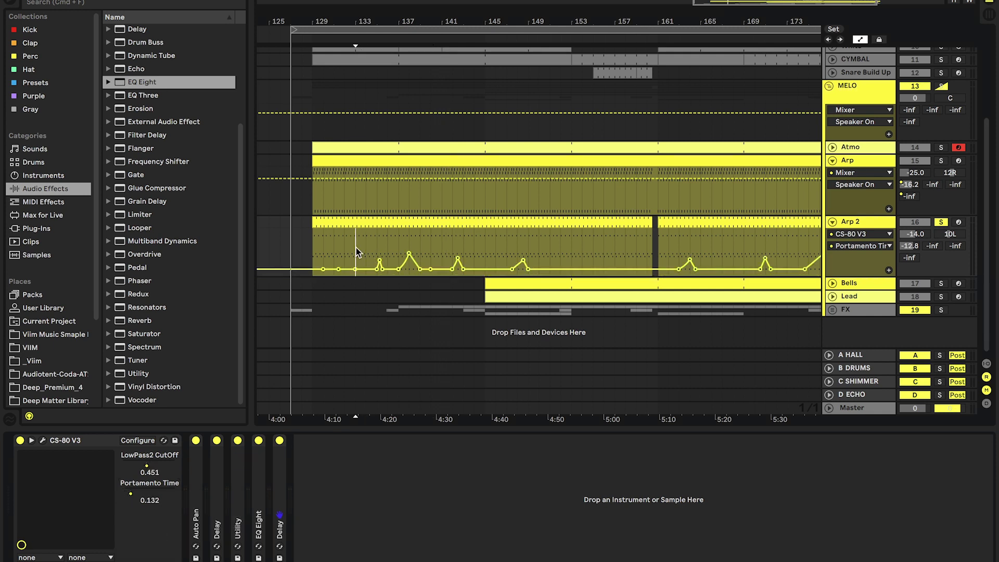
Open the Arp 2 MIDI clip and examine its notes with Fold switched off.
drag(378, 24, 363, 249)
double_click(353, 224)
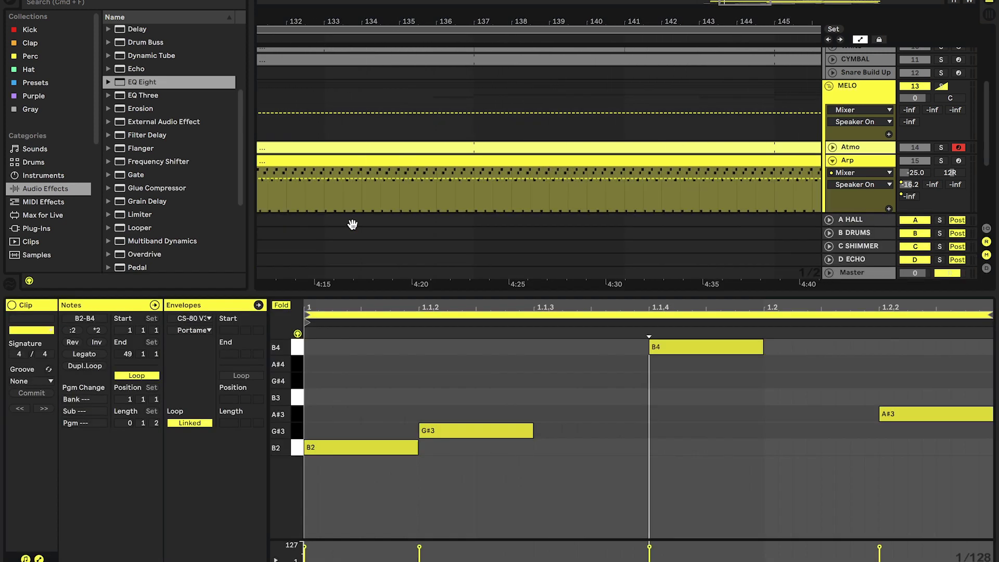
key(f)
scroll(865, 403, up, 5)
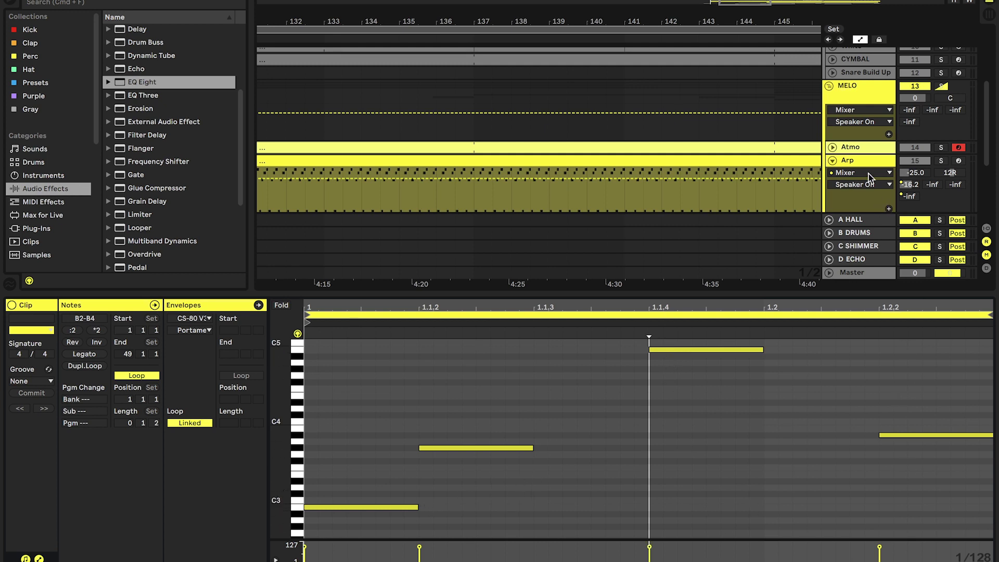
key(shift+Tab)
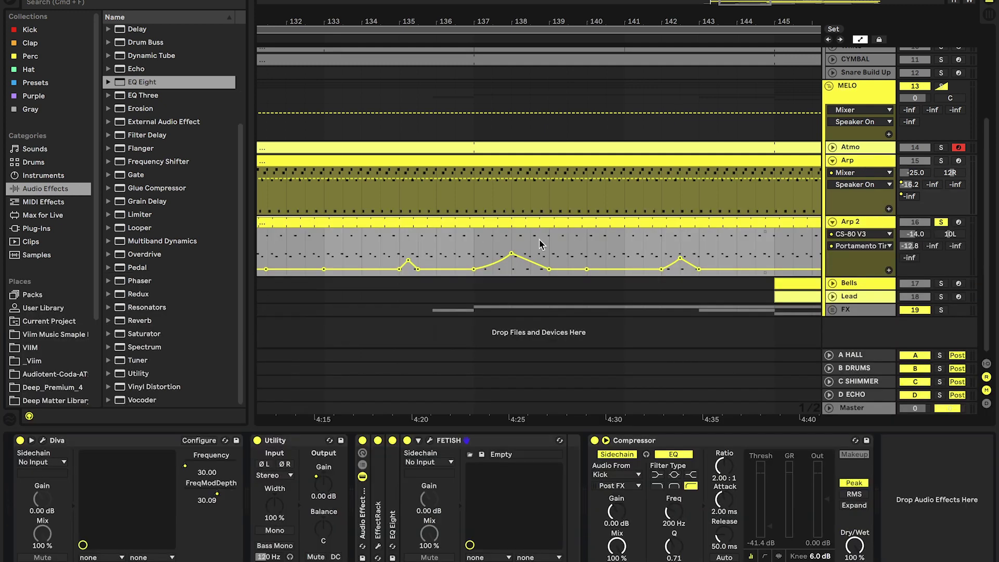
Mark the Portamento Time peak at bar 135 and reopen the Arp 2 clip's notes.
click(407, 248)
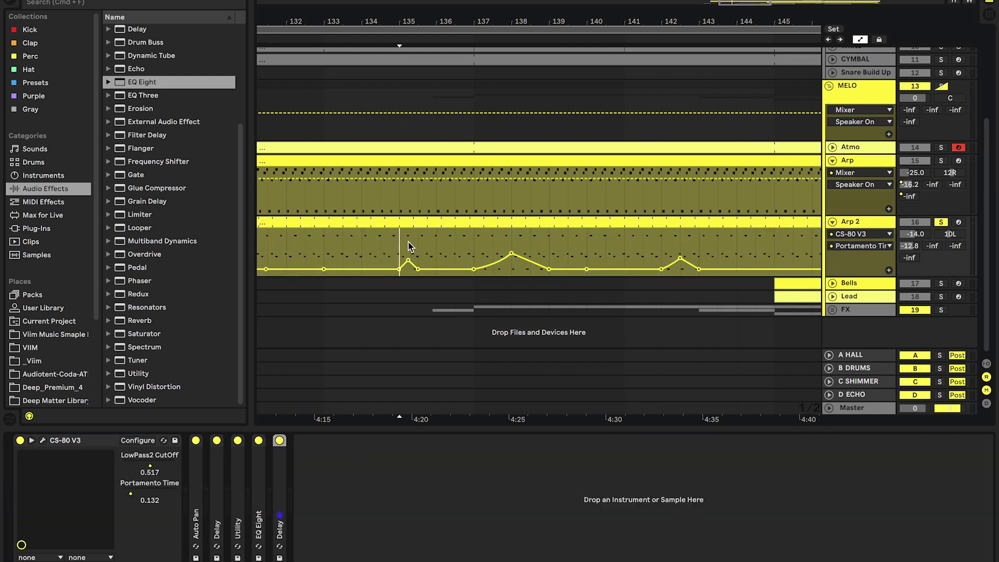
click(514, 240)
double_click(507, 215)
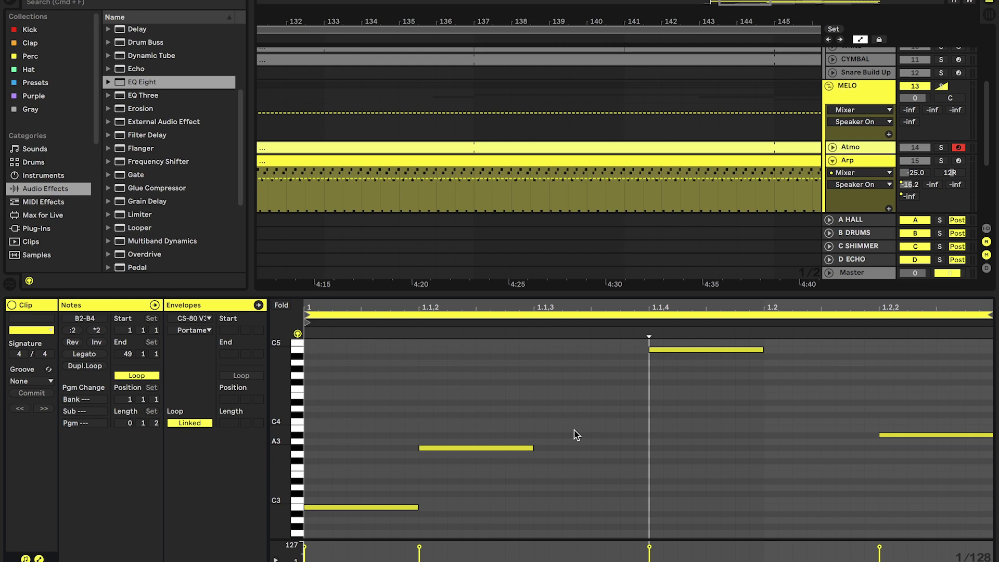
Leave the clip notes and play the soloed Arp 2 from bar 137 through its Portamento Time peak.
click(876, 167)
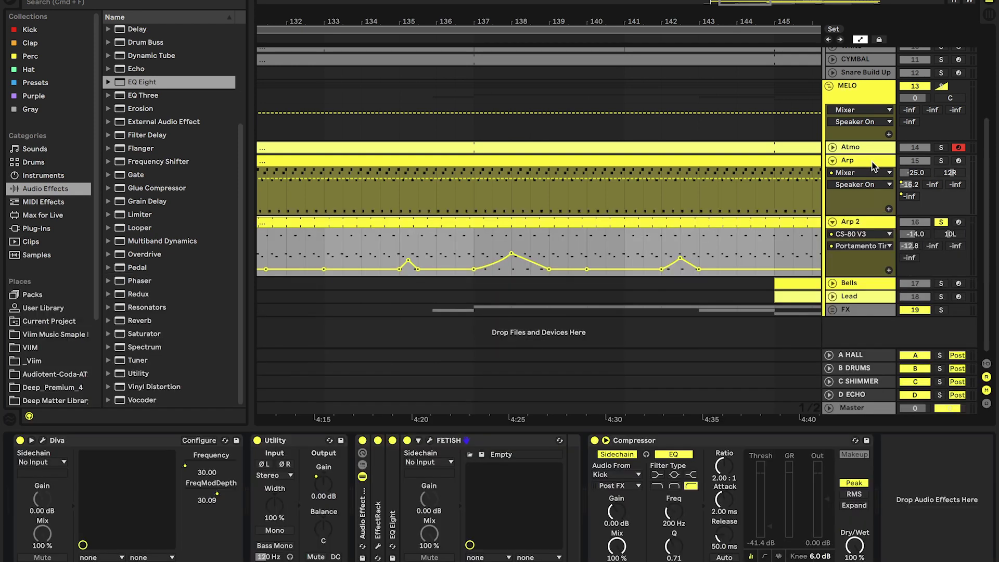
click(473, 242)
key(space)
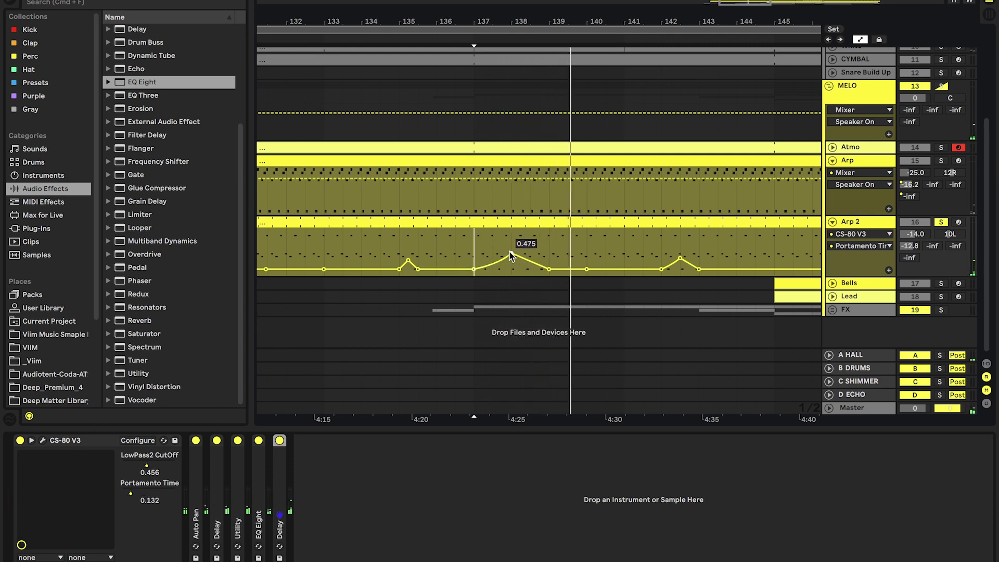
drag(562, 270, 551, 254)
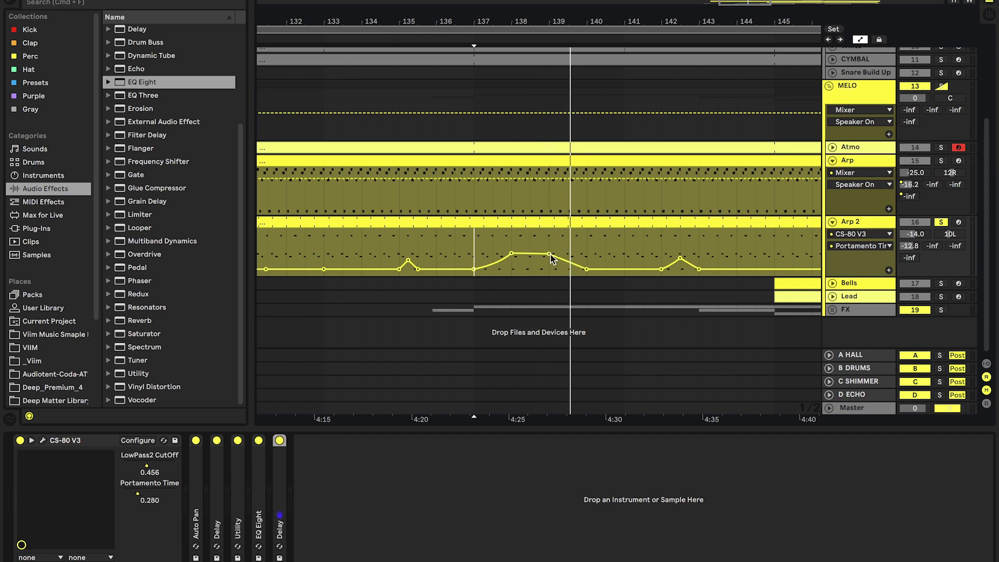
key(super+z)
key(super+z)
Unsolo Arp 2 and play the whole arrangement from about bar 134 through the Portamento Time peaks.
scroll(401, 255, down, 3)
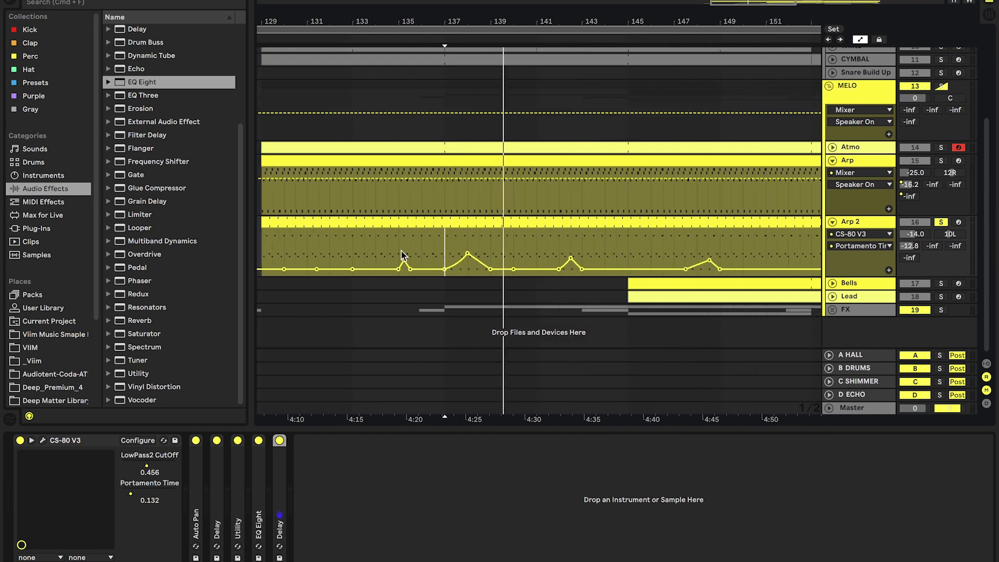
click(391, 243)
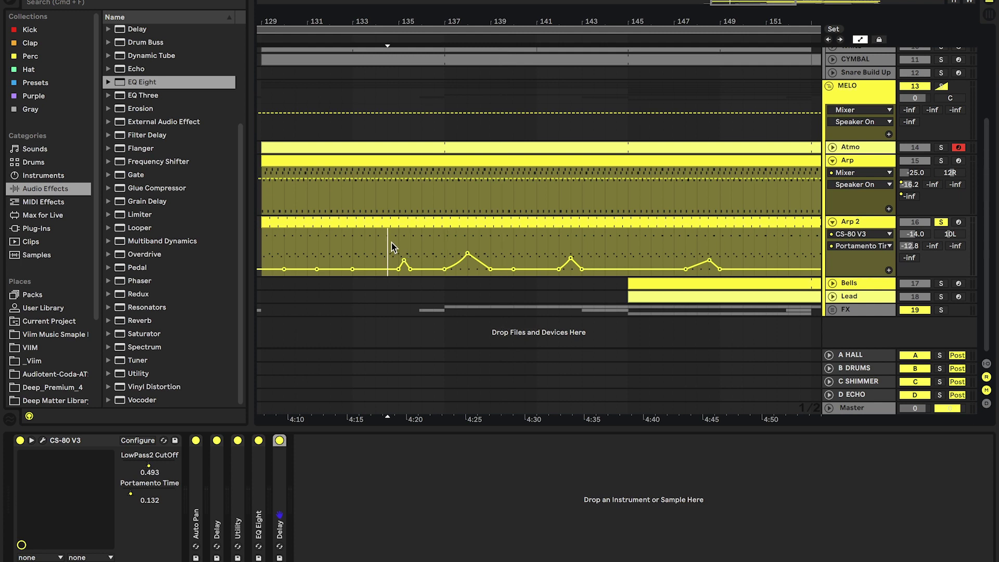
click(941, 222)
key(space)
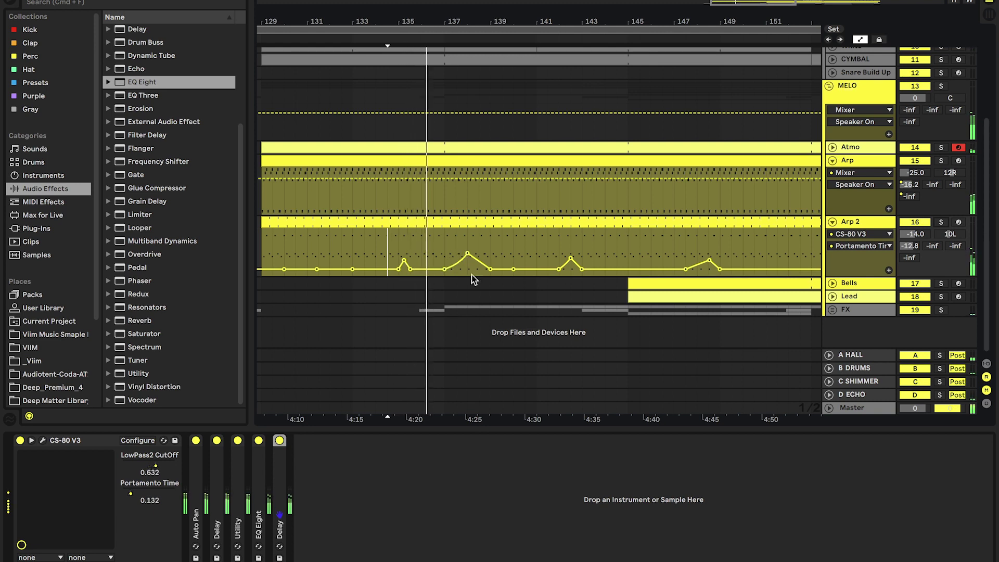
key(minus)
key(minus)
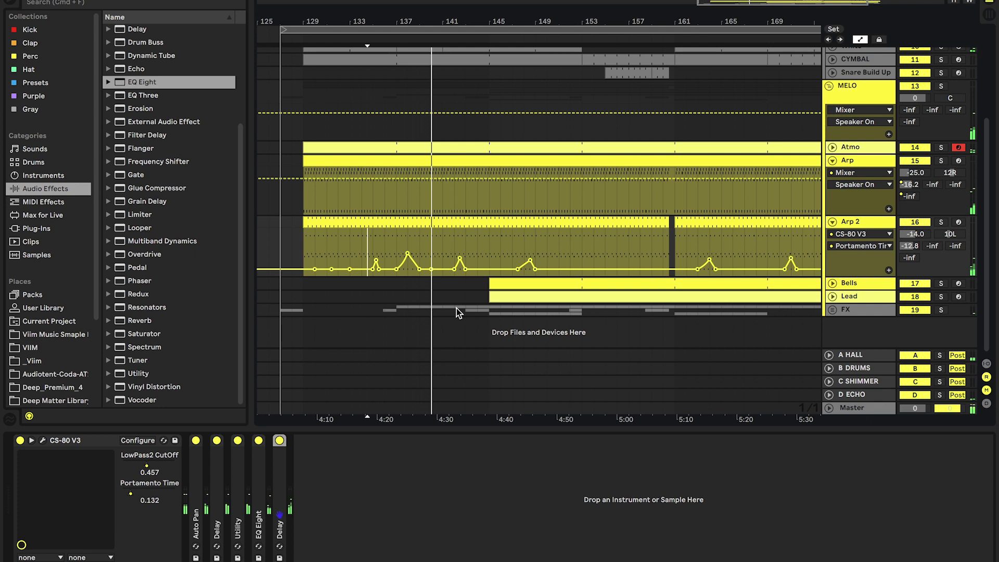
mouse_move(411, 258)
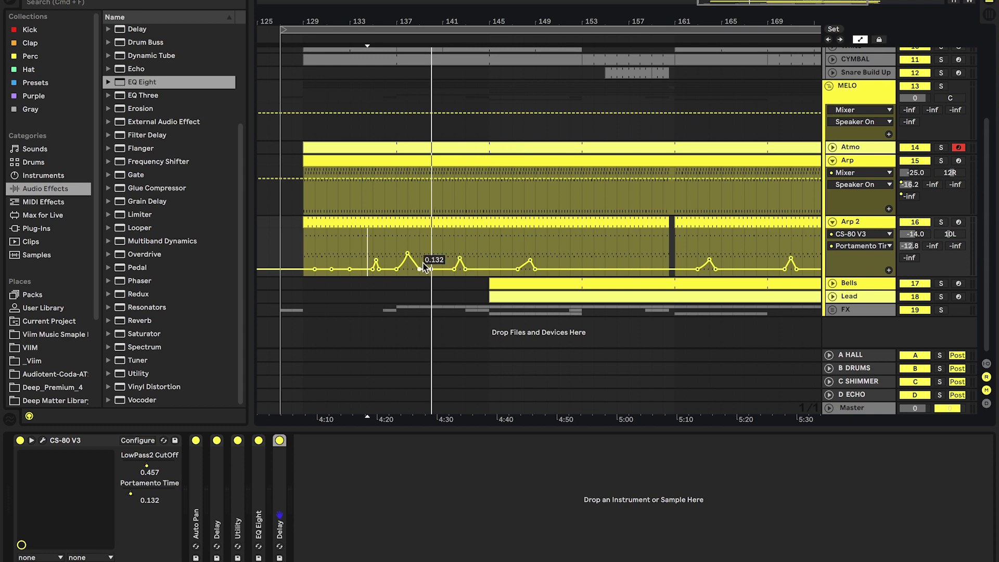
Select the Bells clip at bar 145, unfold its track, and inspect its Diva preset.
click(491, 287)
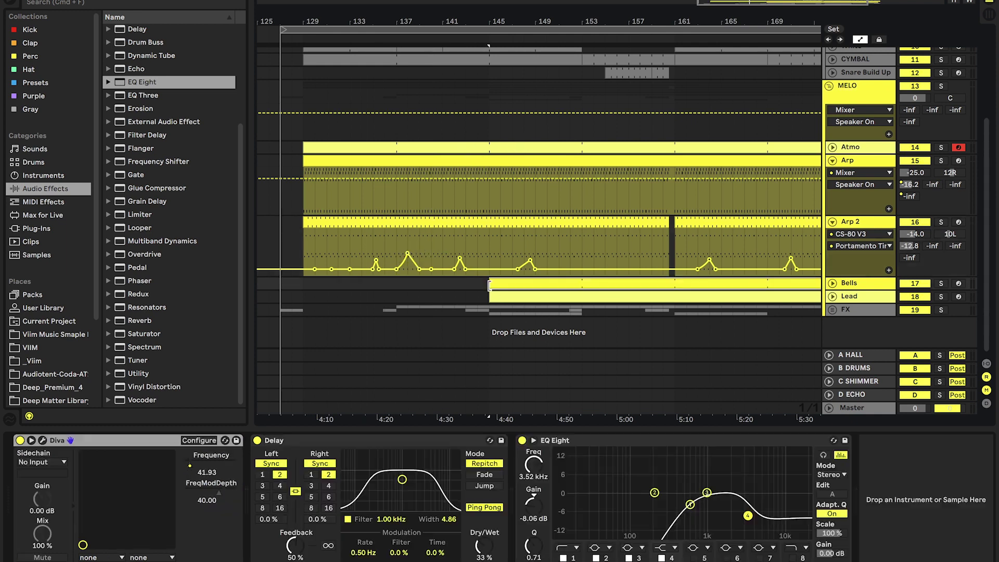
click(832, 284)
click(88, 440)
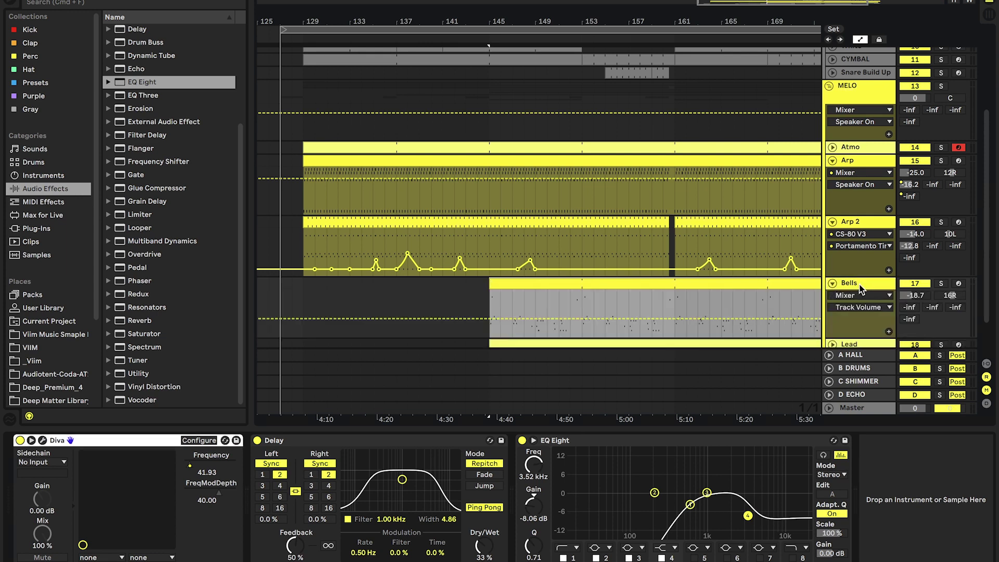
click(42, 440)
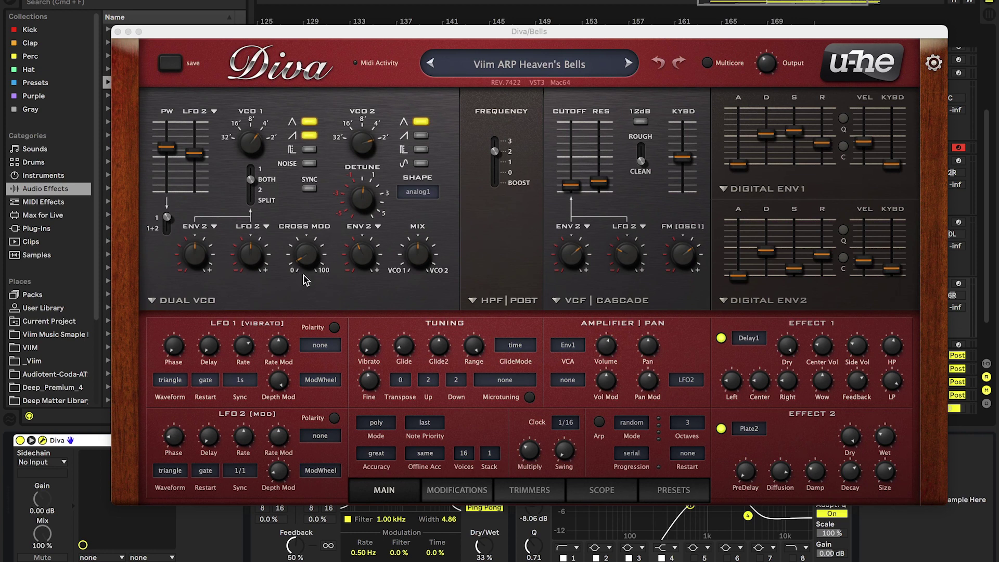
click(118, 32)
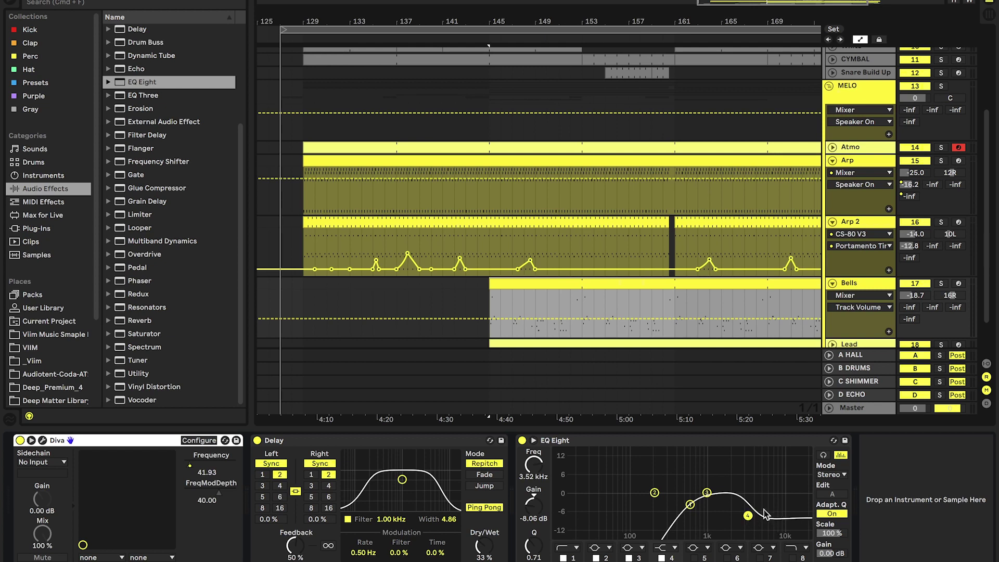
Open the Bells clip's notes and play the track soloed from bar 145.
scroll(718, 310, down, 1)
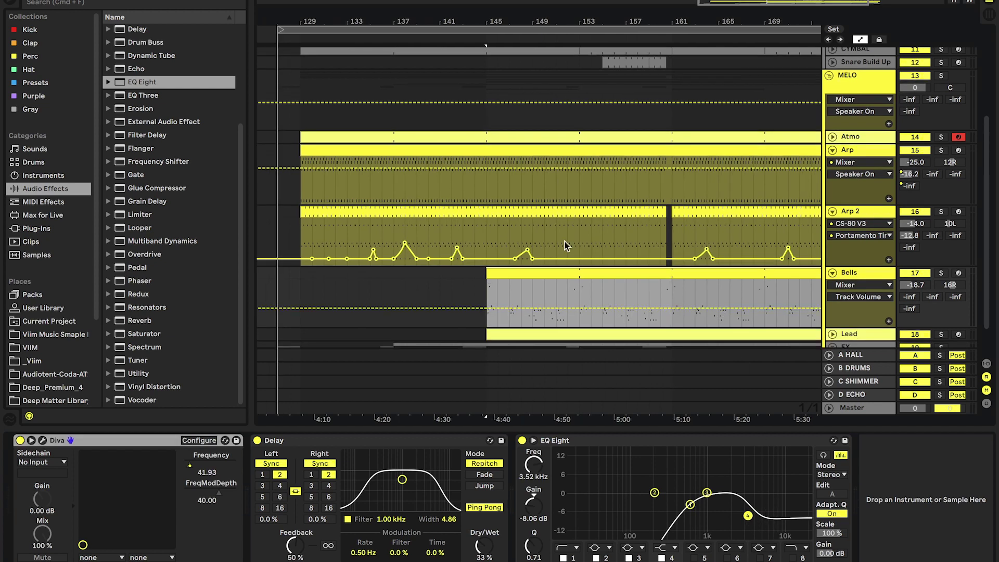
scroll(479, 292, up, 5)
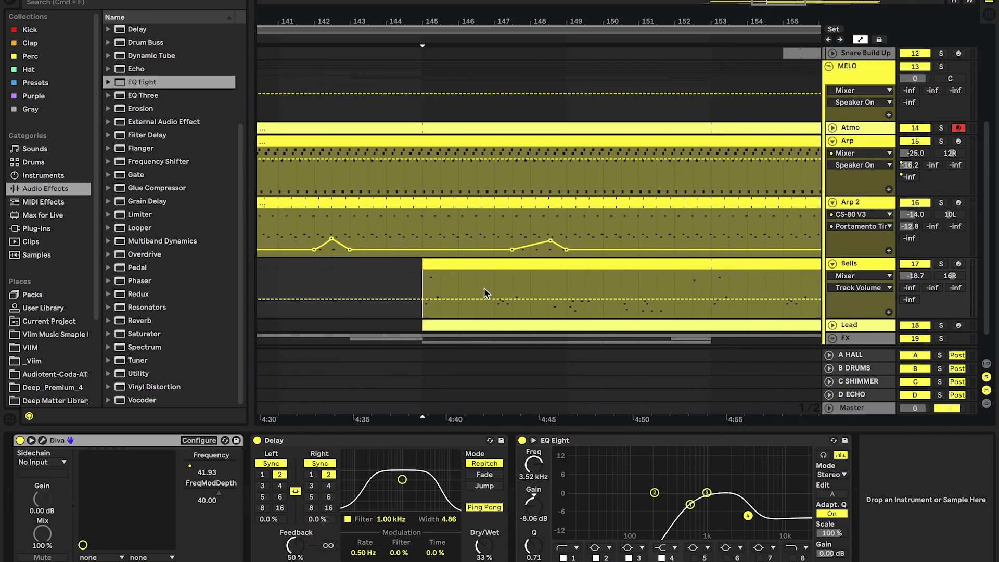
double_click(504, 263)
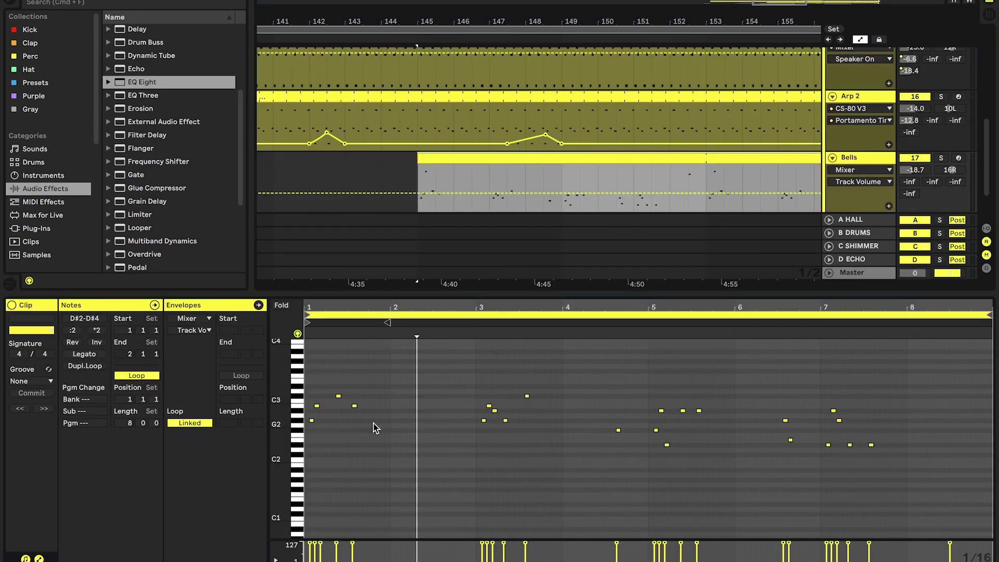
key(space)
click(938, 158)
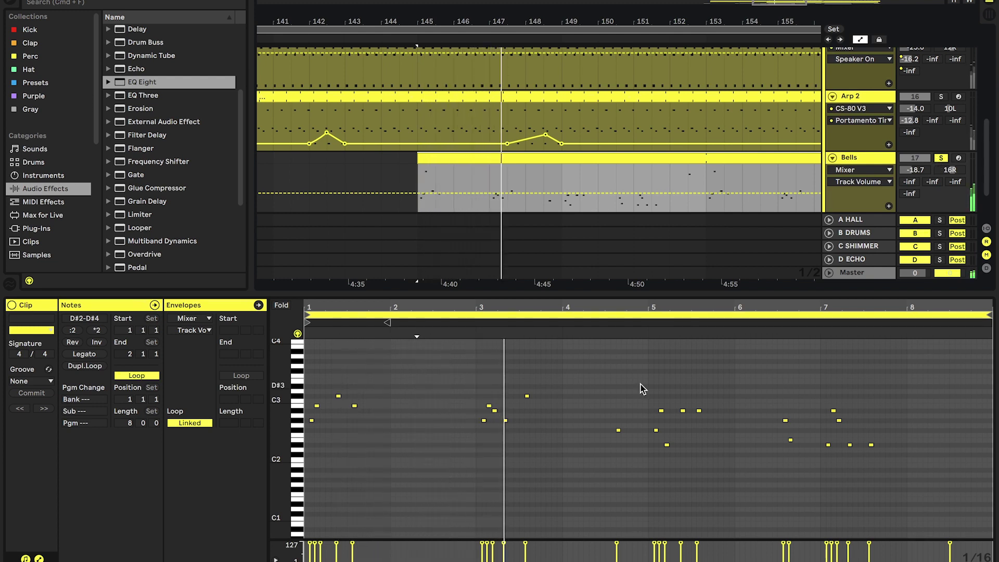
scroll(566, 390, up, 3)
drag(287, 357, 276, 377)
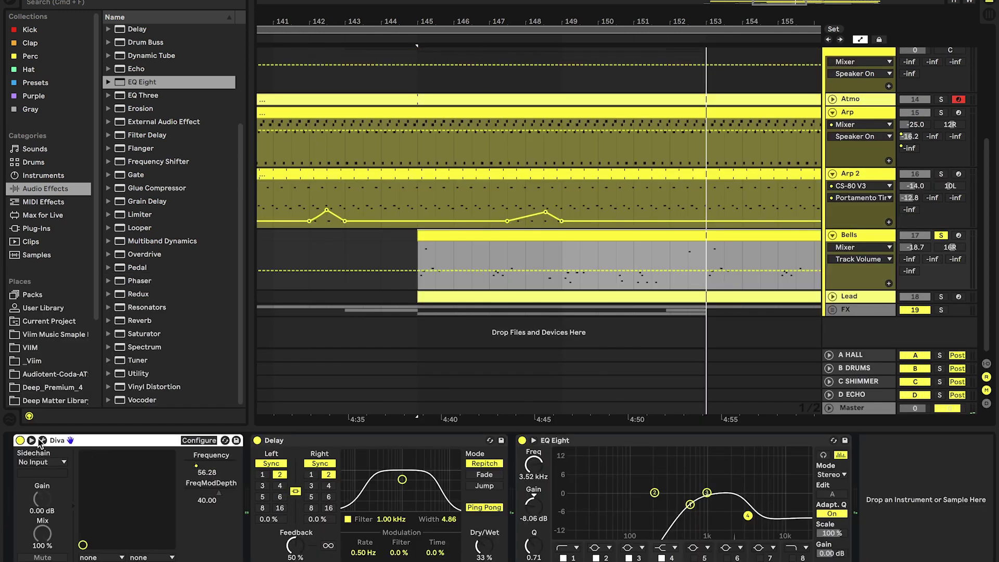
Examine the Glide setting in the Bells' Diva, and compare it with the low and high notes in the clip.
click(42, 442)
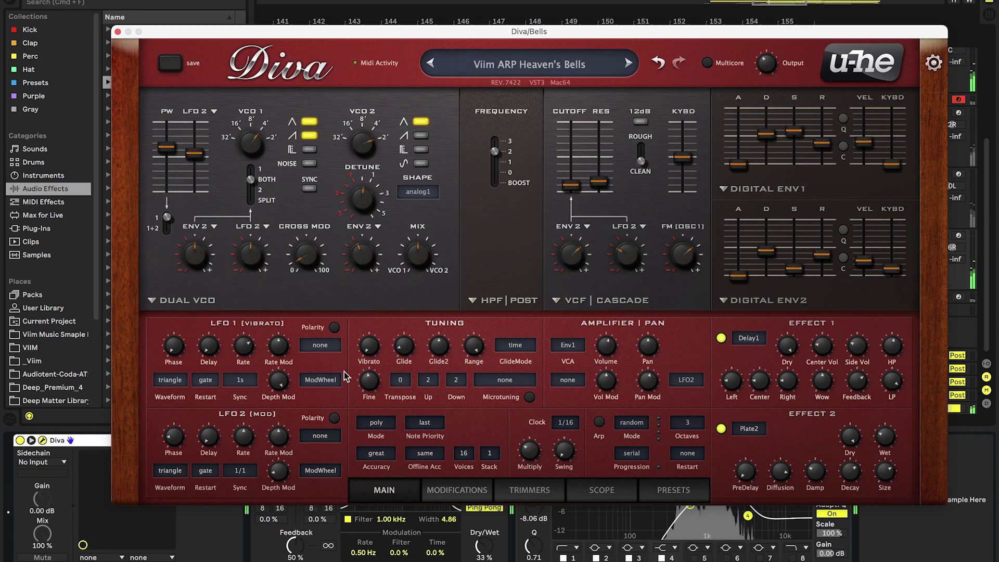
click(117, 32)
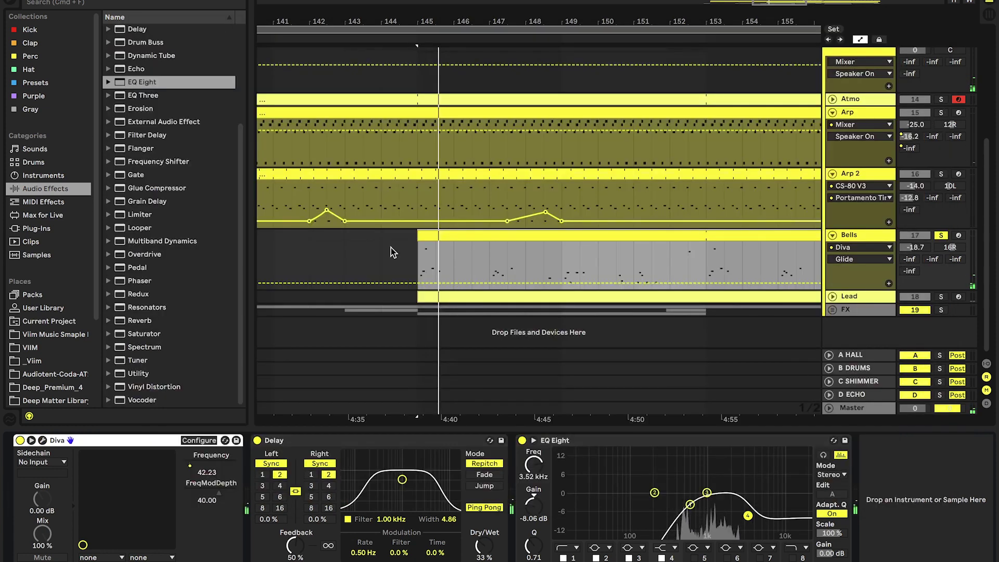
double_click(435, 252)
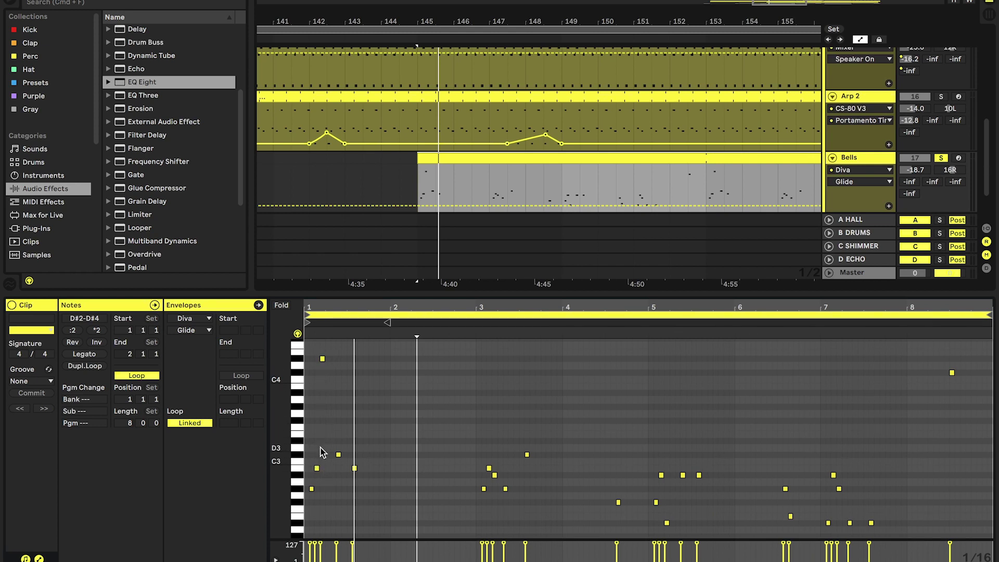
drag(310, 307, 333, 460)
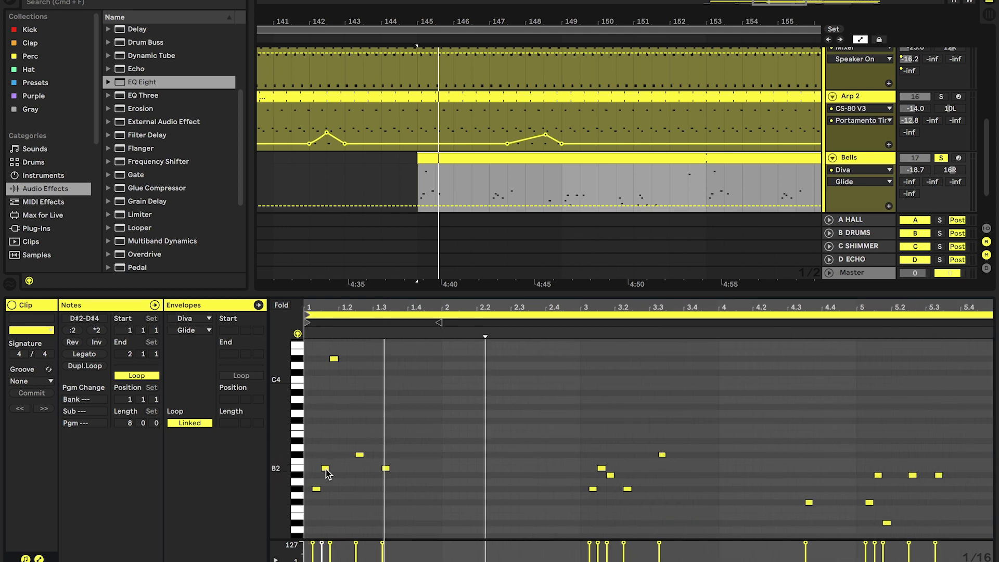
drag(332, 312, 331, 307)
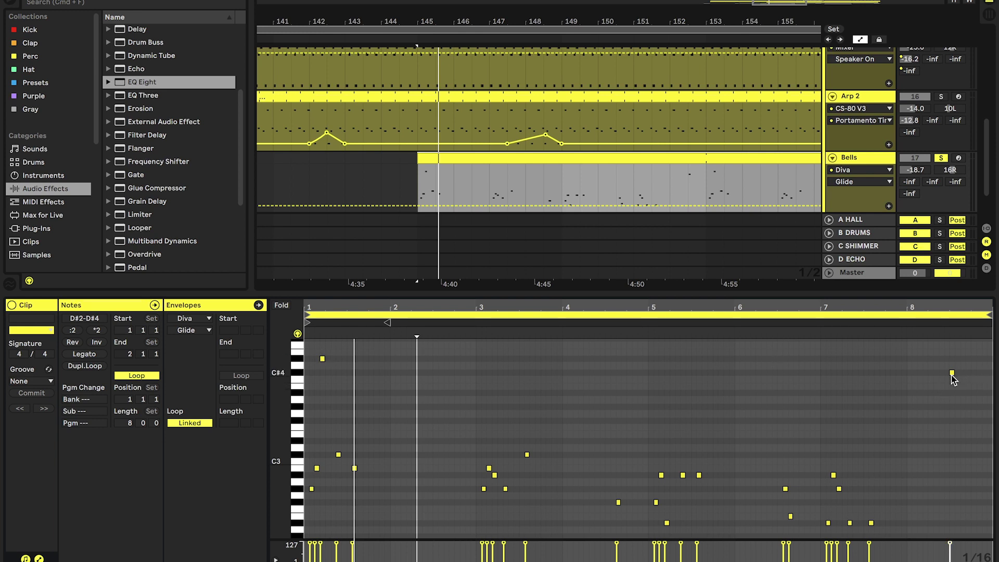
Play the soloed Bells from bar 160.
scroll(655, 149, down, 5)
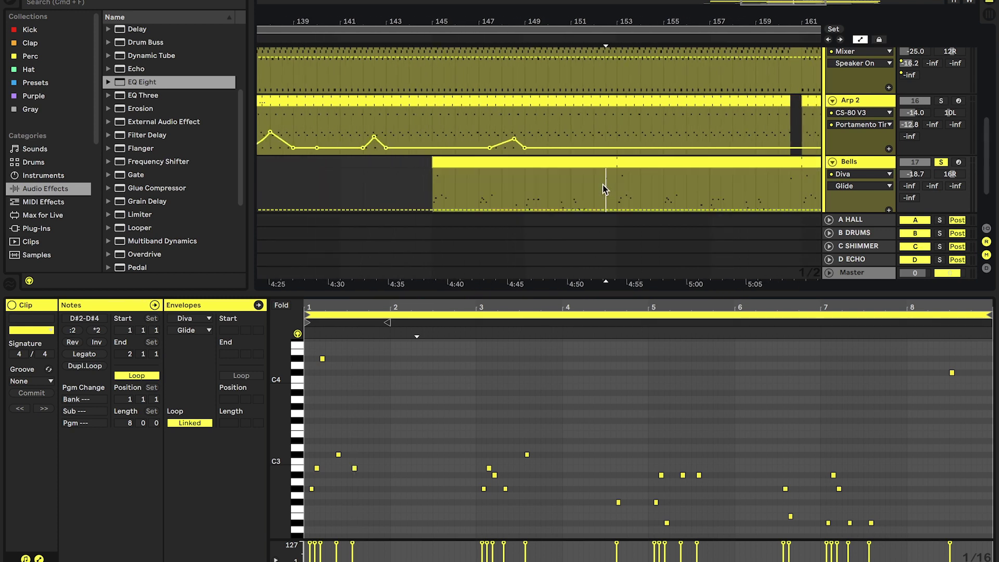
click(776, 177)
scroll(744, 177, right, 3)
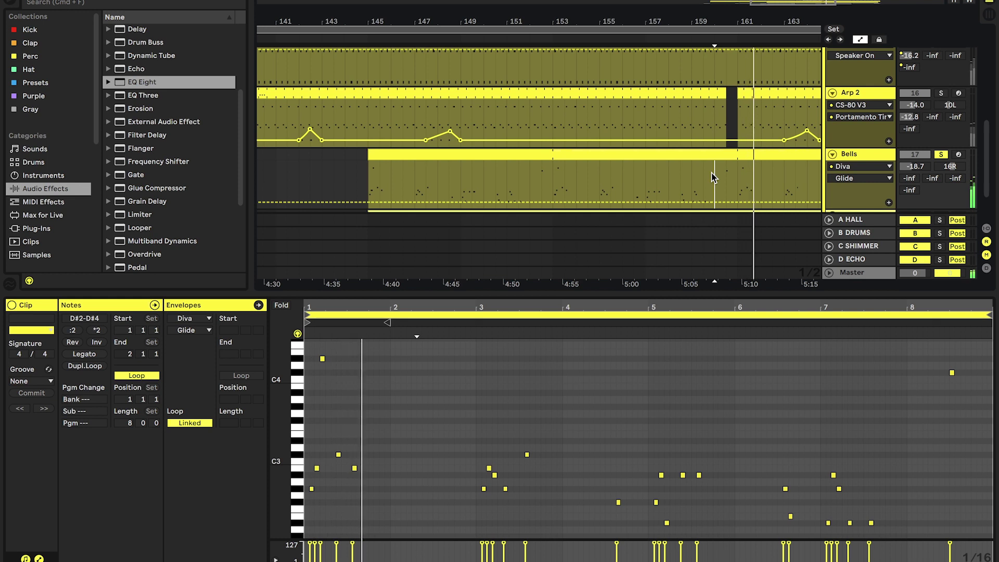
Take the Bells track out of solo, switch to its device chain, and fold the track.
click(941, 155)
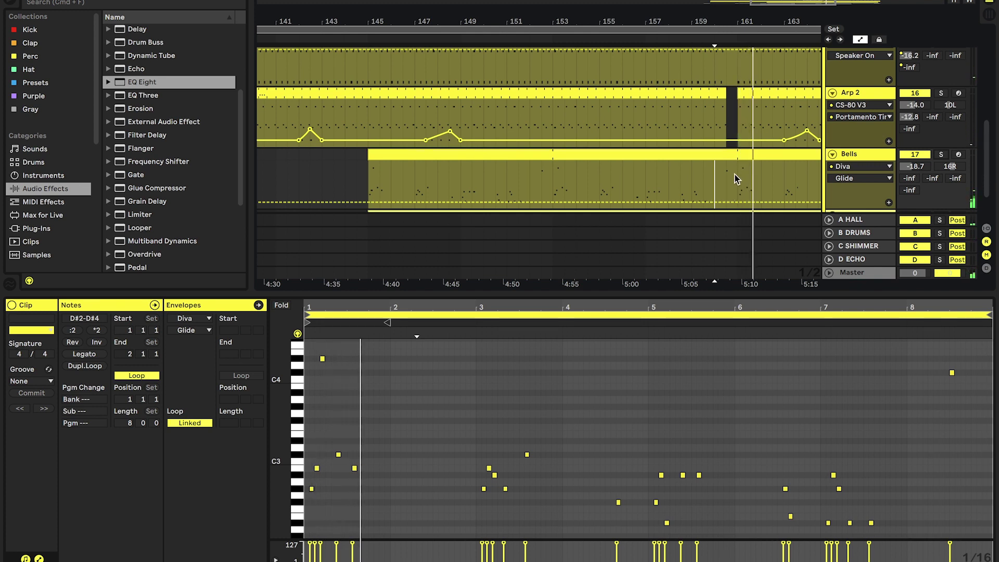
scroll(727, 174, up, 5)
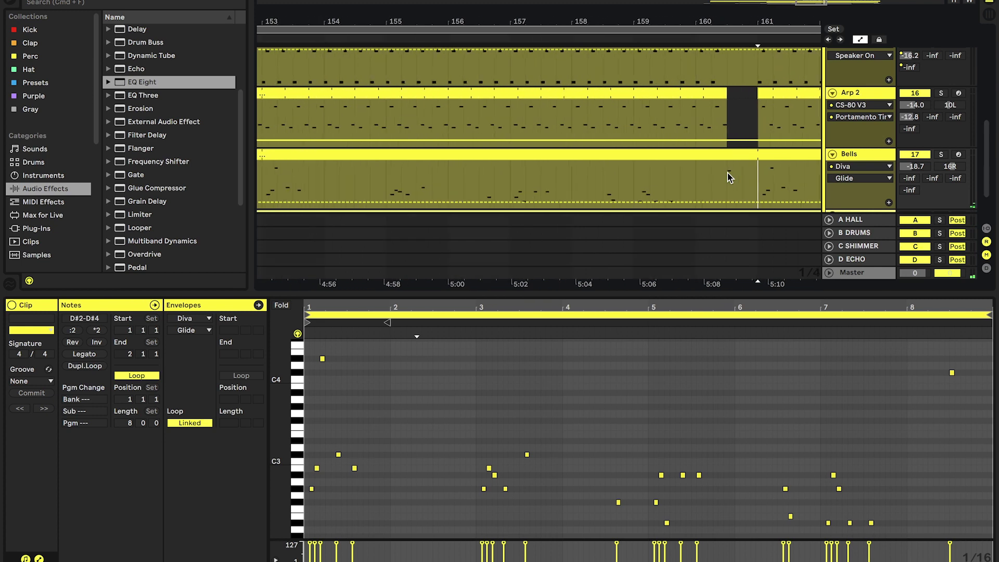
scroll(735, 104, up, 10)
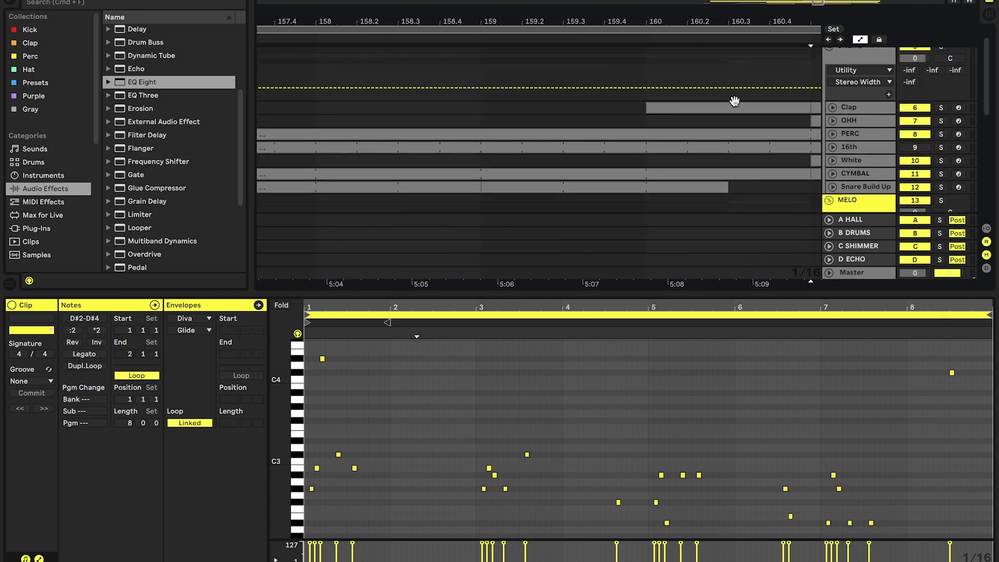
scroll(736, 106, down, 10)
key(shift+Tab)
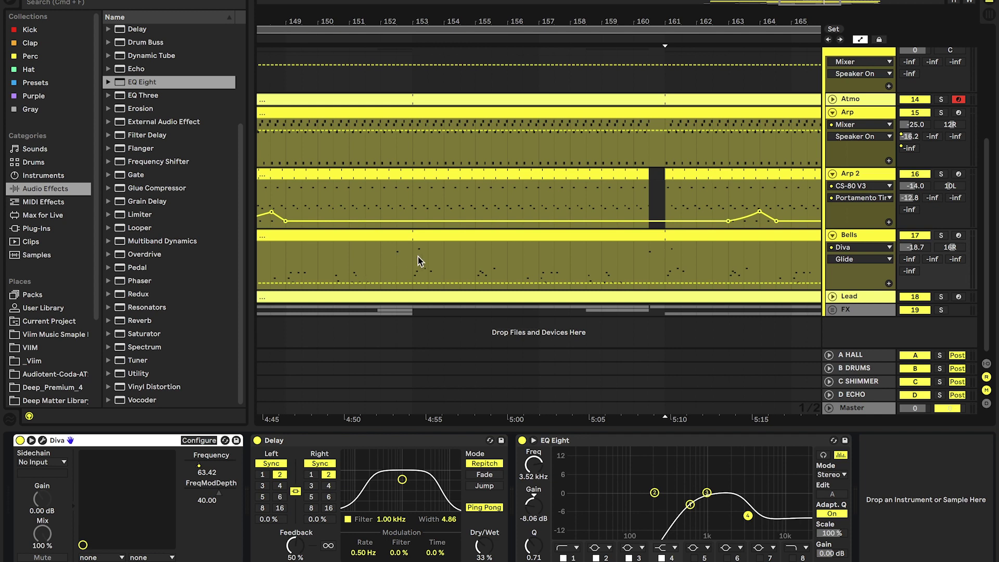
click(832, 235)
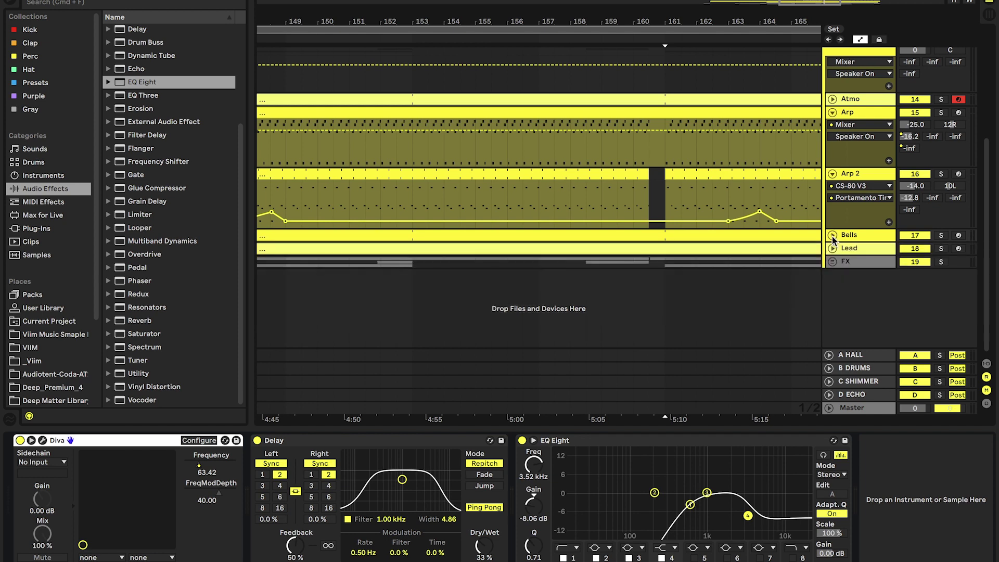
Unfold the Lead track, look through its effect chain, and open its Diva instrument.
click(832, 248)
click(861, 251)
scroll(572, 291, down, 5)
scroll(404, 487, left, 10)
scroll(172, 468, right, 15)
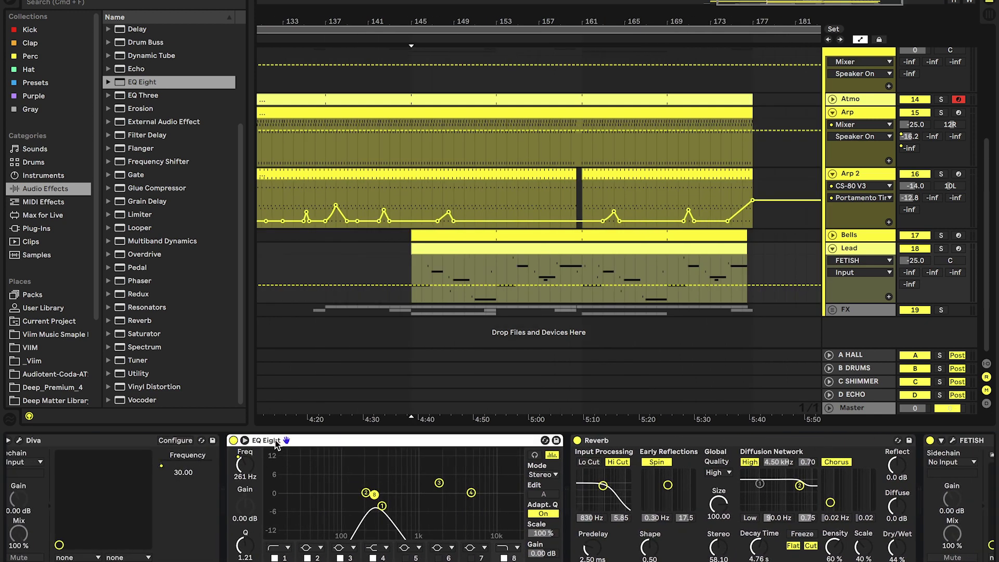
click(688, 439)
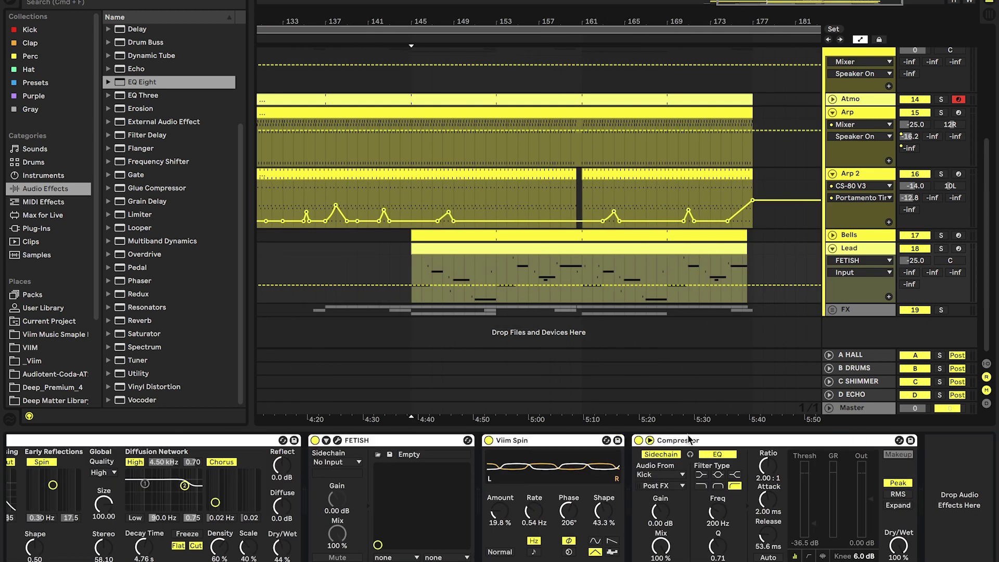
scroll(648, 440, left, 15)
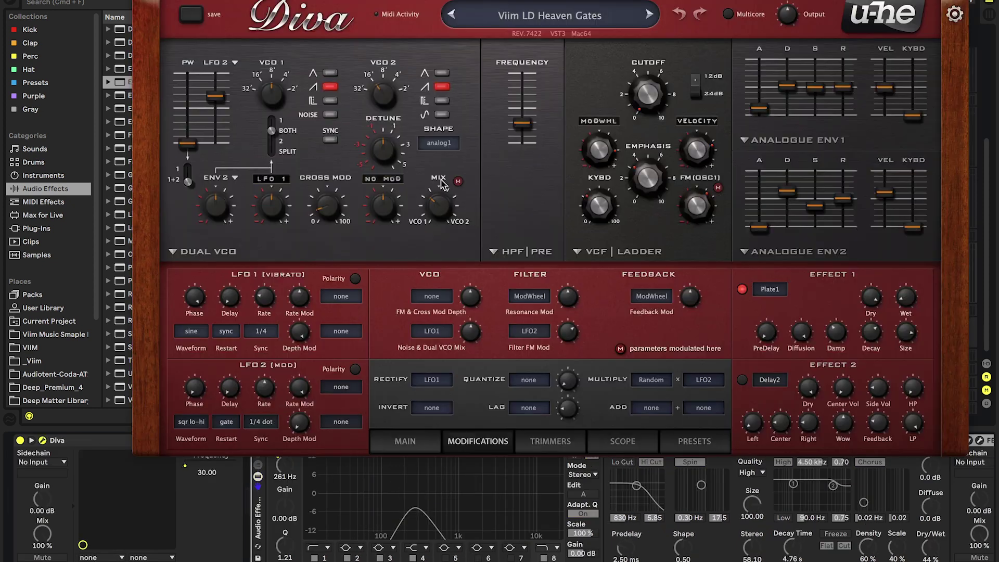
click(43, 440)
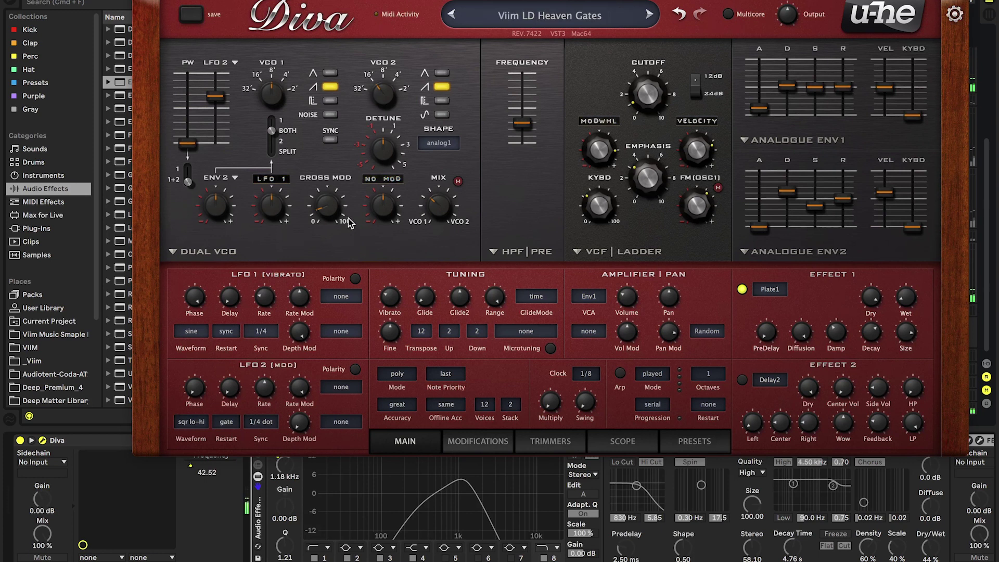
Audition the Cross Mod and Fine tuning controls in the Lead's Diva.
mouse_move(332, 207)
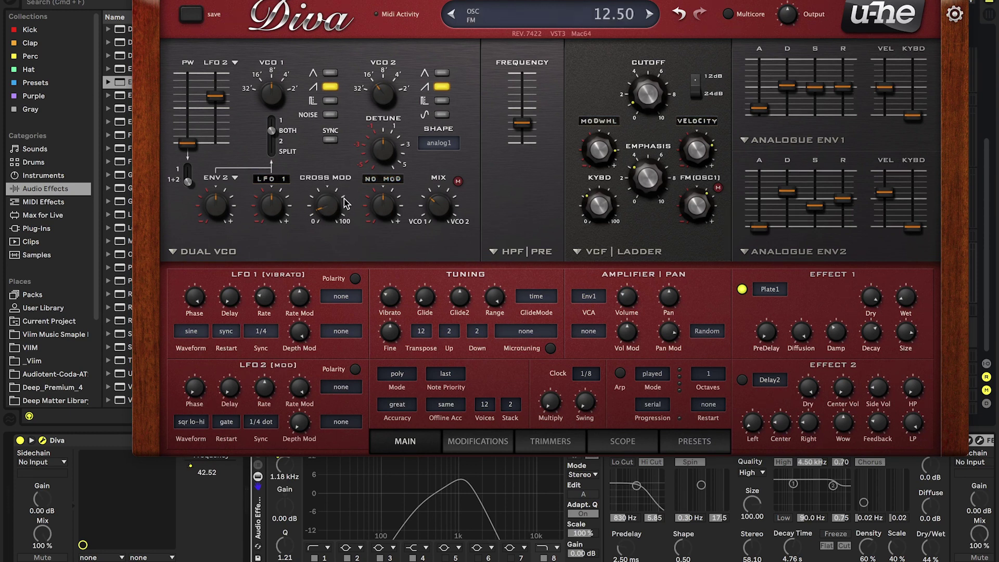
mouse_move(329, 141)
drag(330, 212, 328, 163)
drag(394, 331, 388, 358)
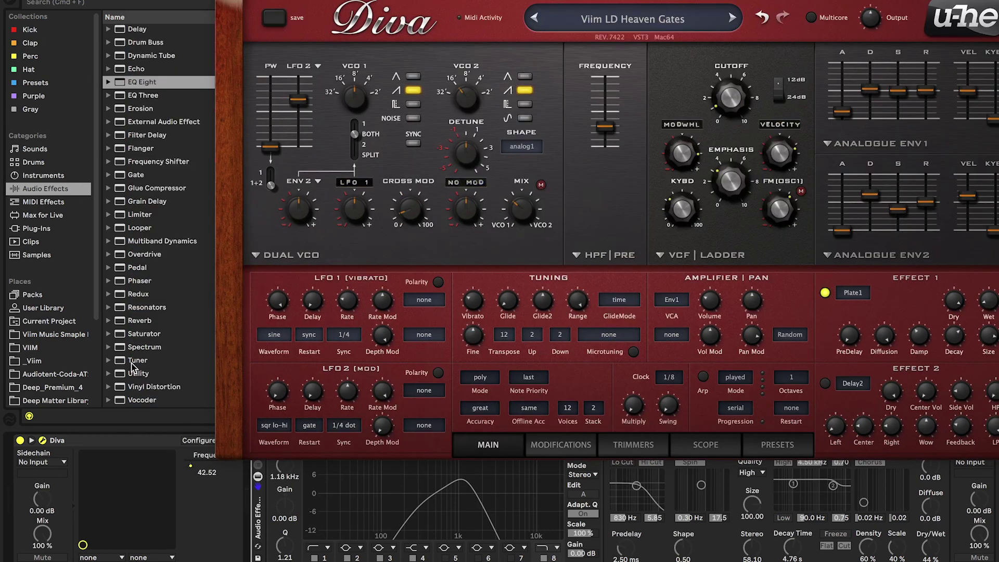
Insert a Tuner after the Lead's Diva, use it to try different Fine tuning values, and reset the Fine control.
drag(134, 364, 258, 524)
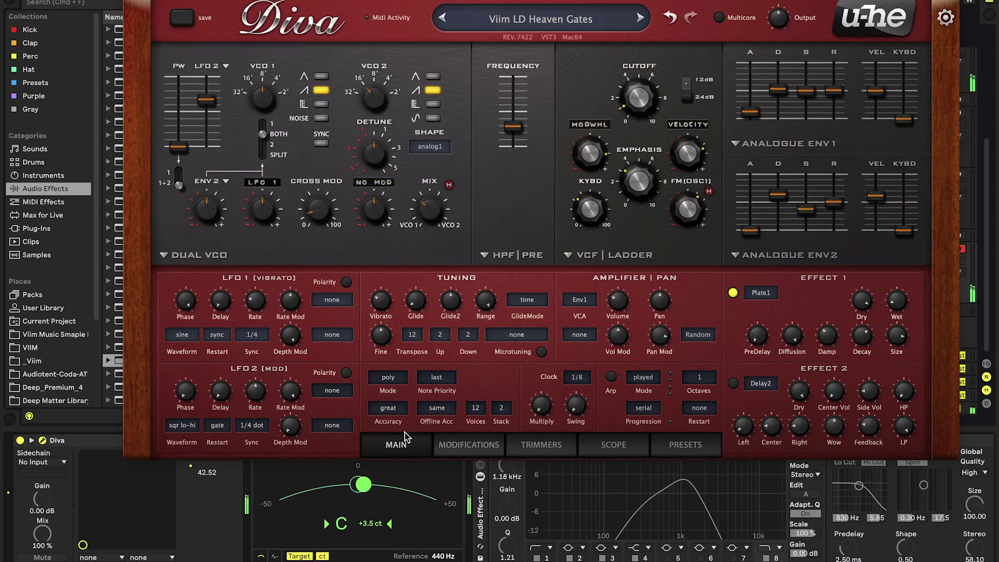
mouse_move(387, 337)
scroll(387, 337, down, 8)
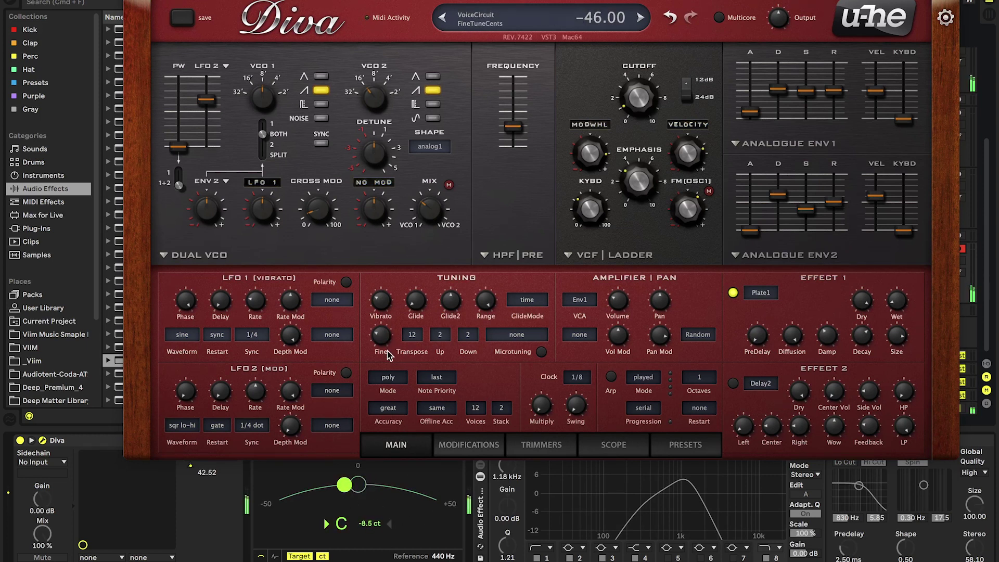
scroll(385, 336, up, 13)
double_click(387, 337)
key(super+alt+p)
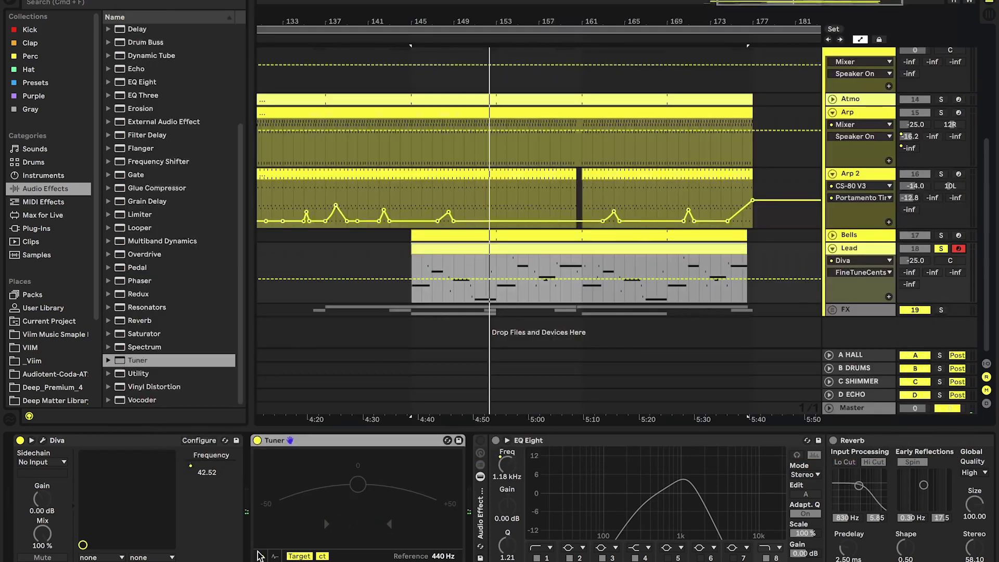
Collapse the Tuner, reactivate the Lead's Audio Effect Rack, and show the EQ Eight's 8 Frequency A automation.
double_click(323, 444)
click(279, 440)
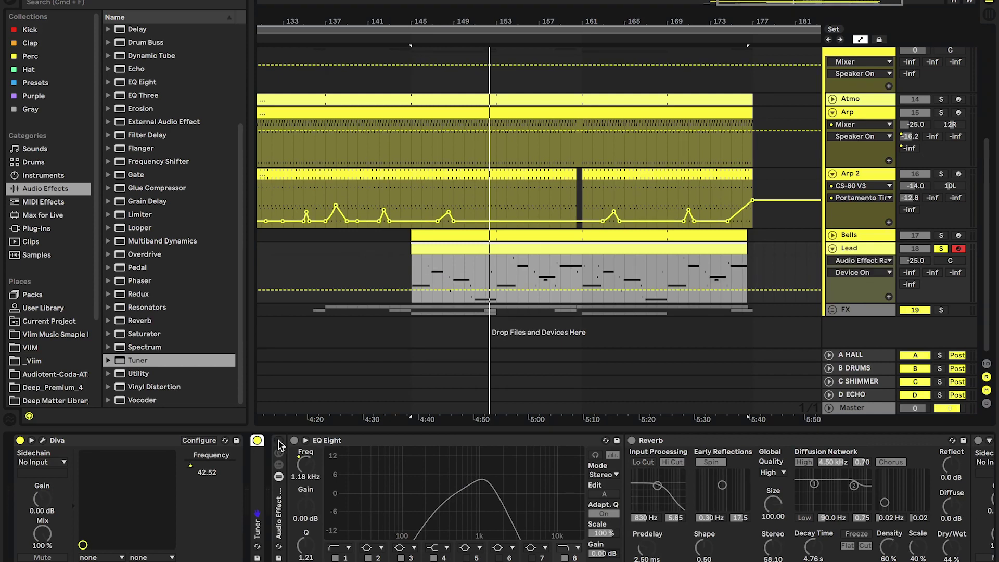
right_click(306, 471)
click(358, 289)
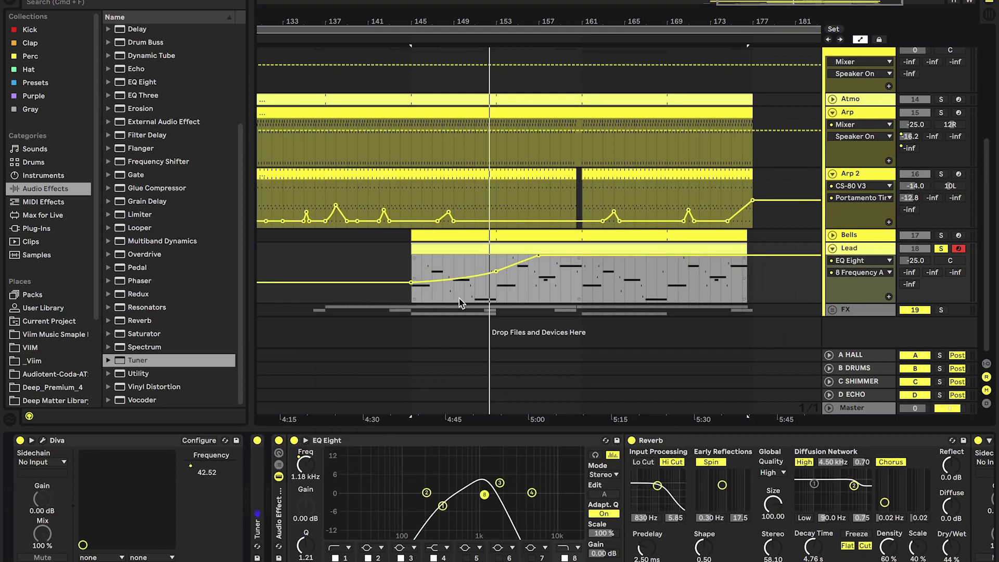
Compare the Lead's automated EQ Eight curve at bar 145 with the curve just before bar 157.
click(411, 296)
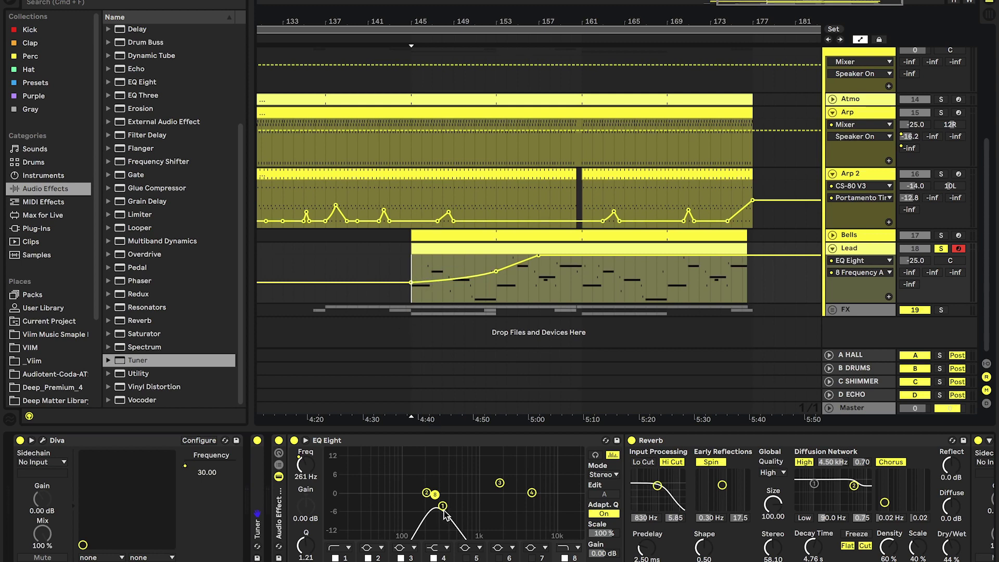
click(527, 287)
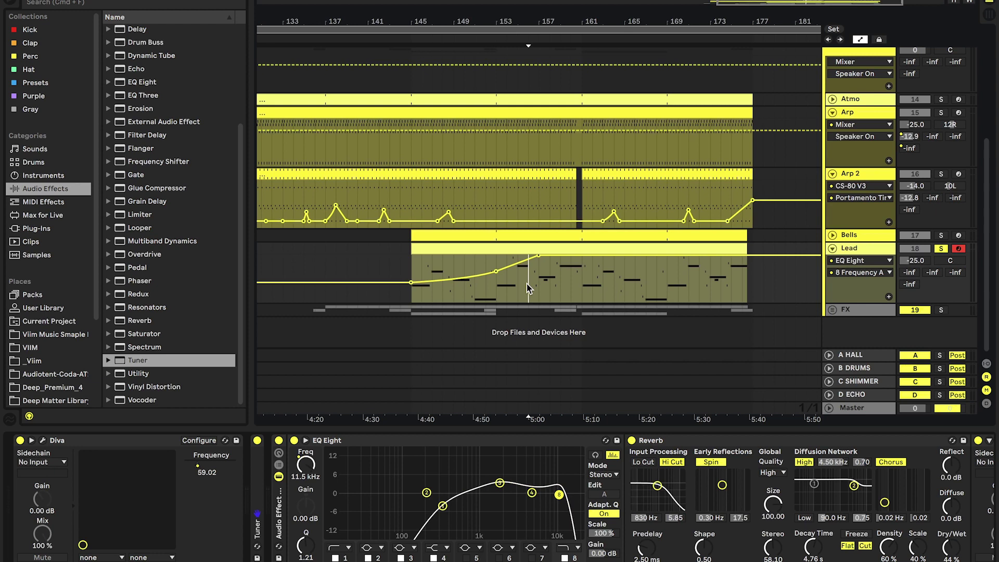
scroll(565, 283, up, 4)
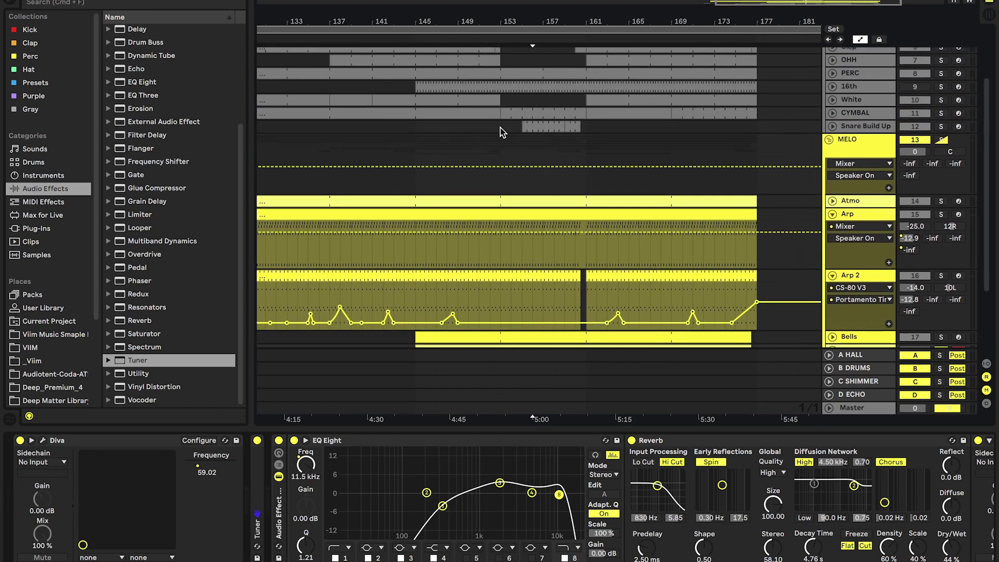
scroll(556, 169, down, 4)
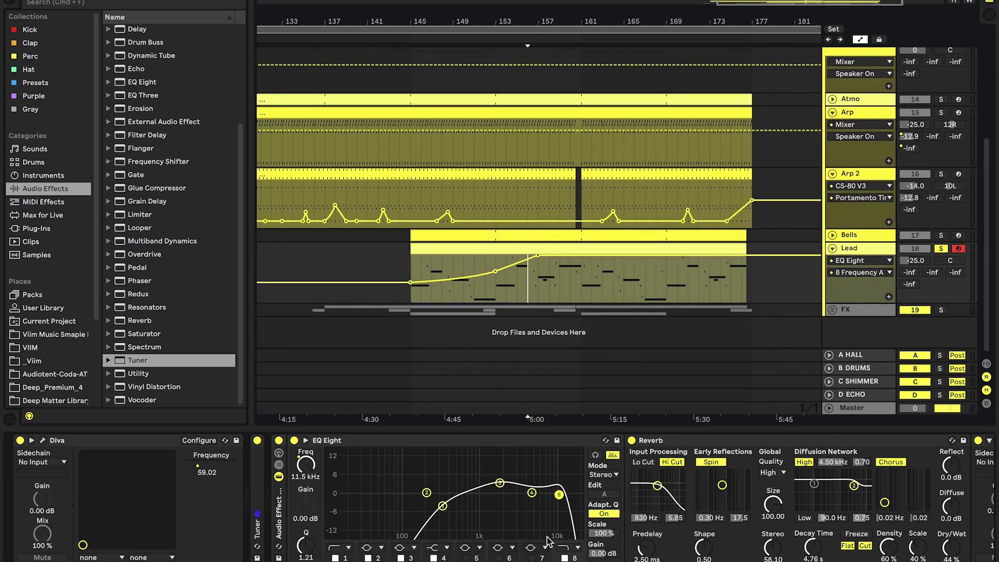
Examine the Lead's EQ Eight and Reverb, collapsing each device in the chain.
scroll(468, 494, right, 3)
double_click(343, 441)
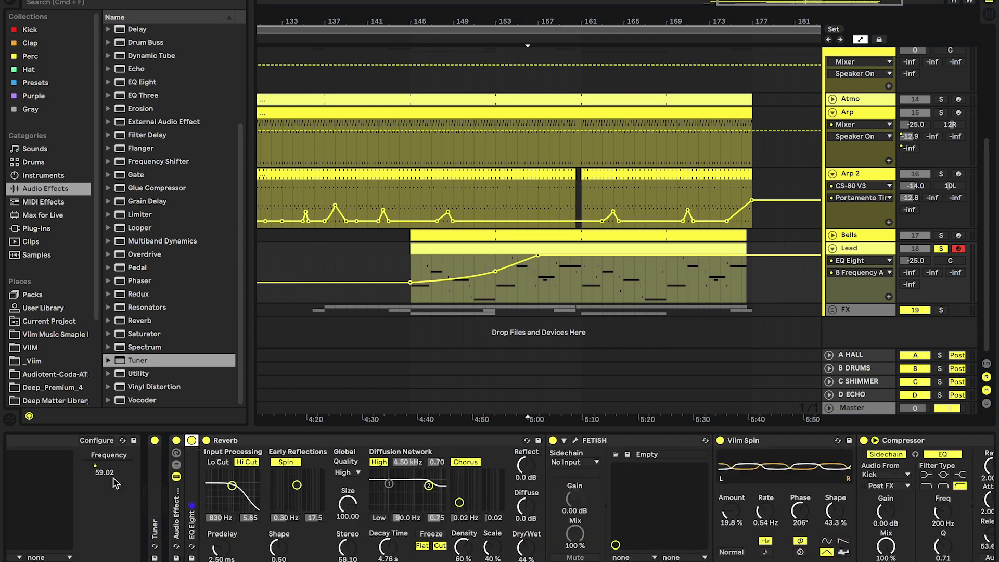
scroll(86, 458, left, 2)
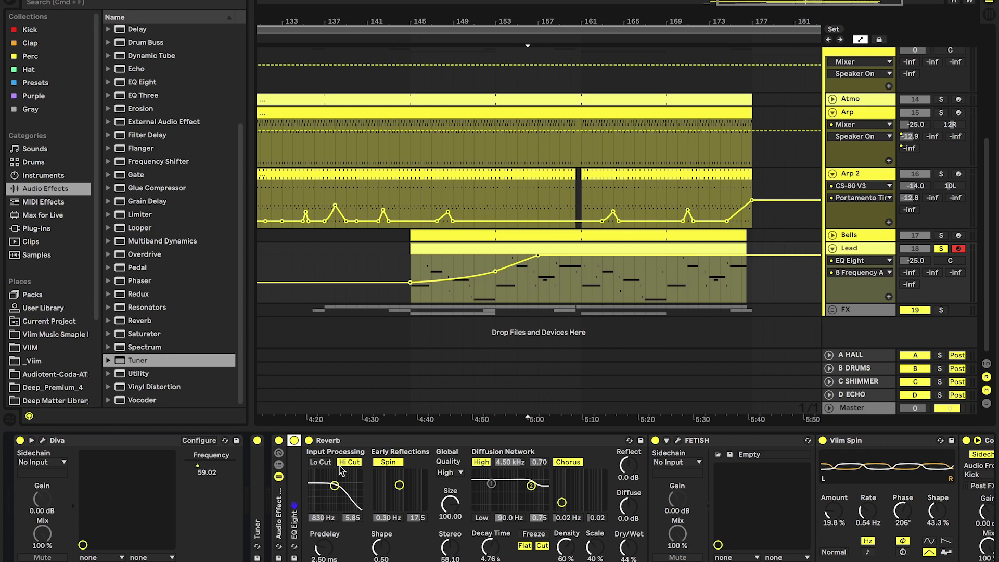
double_click(339, 441)
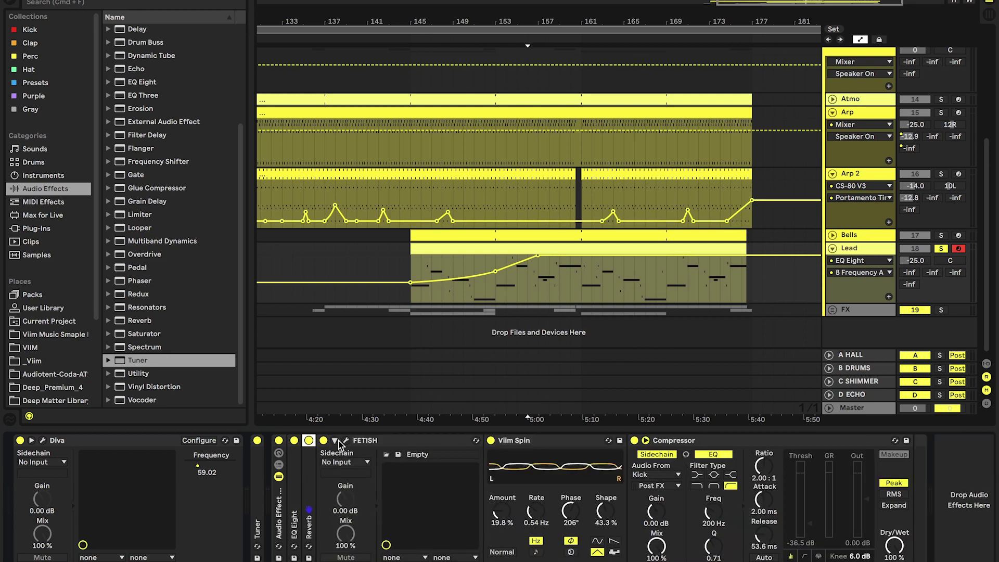
Inspect the Input setting in the Lead's FETISH plug-in, and collapse FETISH and Viim Spin in the chain.
click(345, 440)
mouse_move(266, 112)
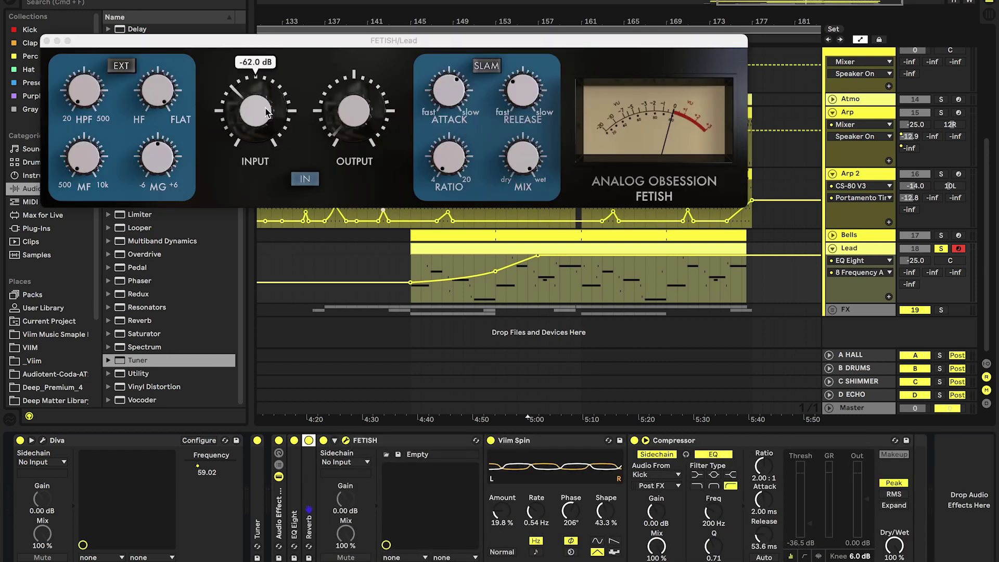
click(345, 440)
double_click(359, 440)
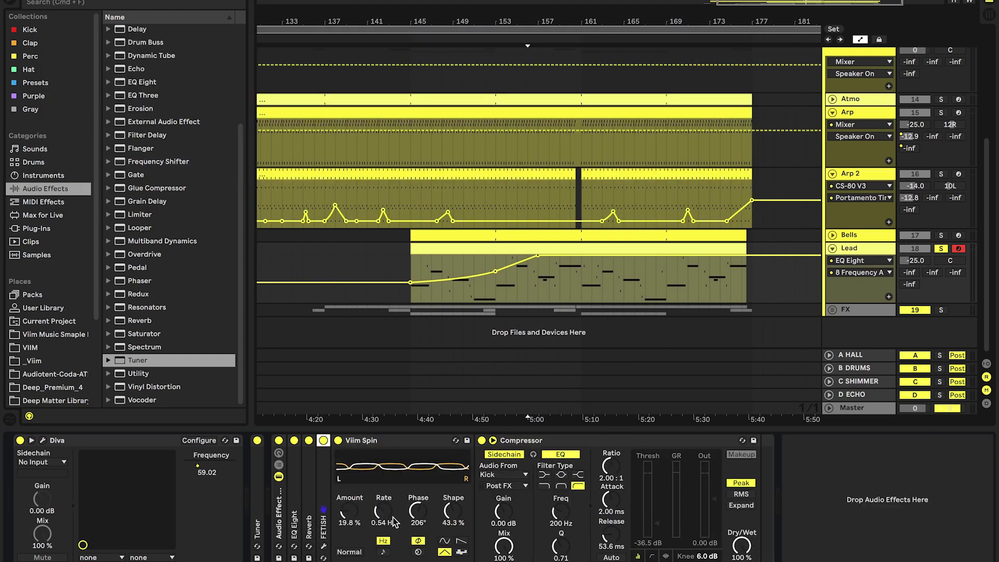
double_click(397, 440)
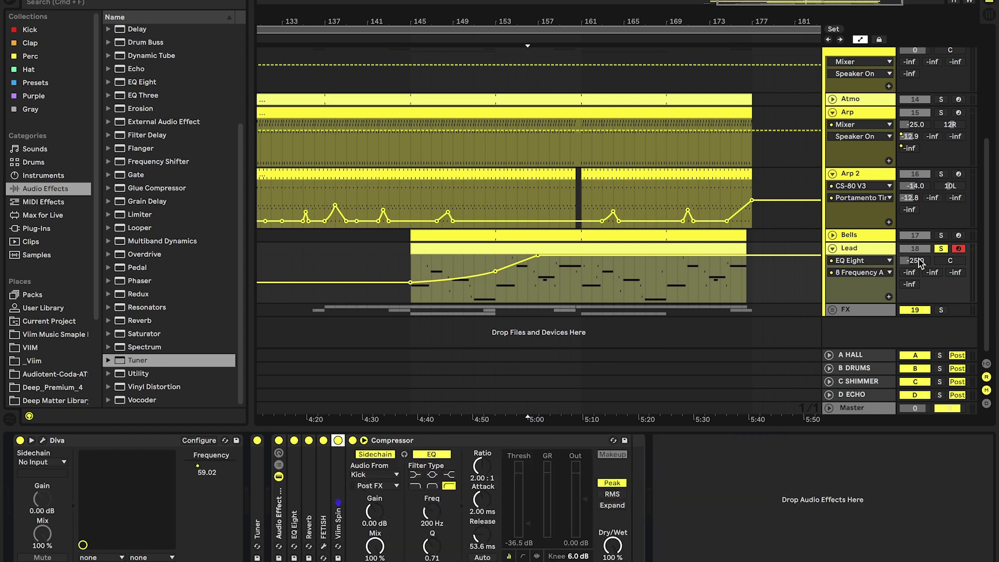
Fold the Lead track and take it out of solo.
click(833, 248)
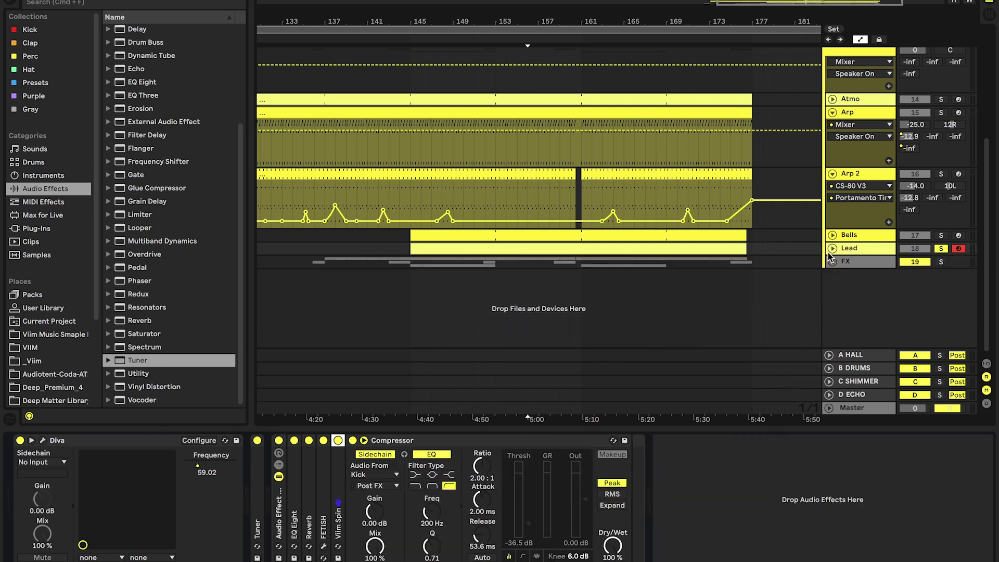
click(941, 249)
Inspect the Master's Viim MASTERING RACK and collapse its GAIN device.
click(858, 408)
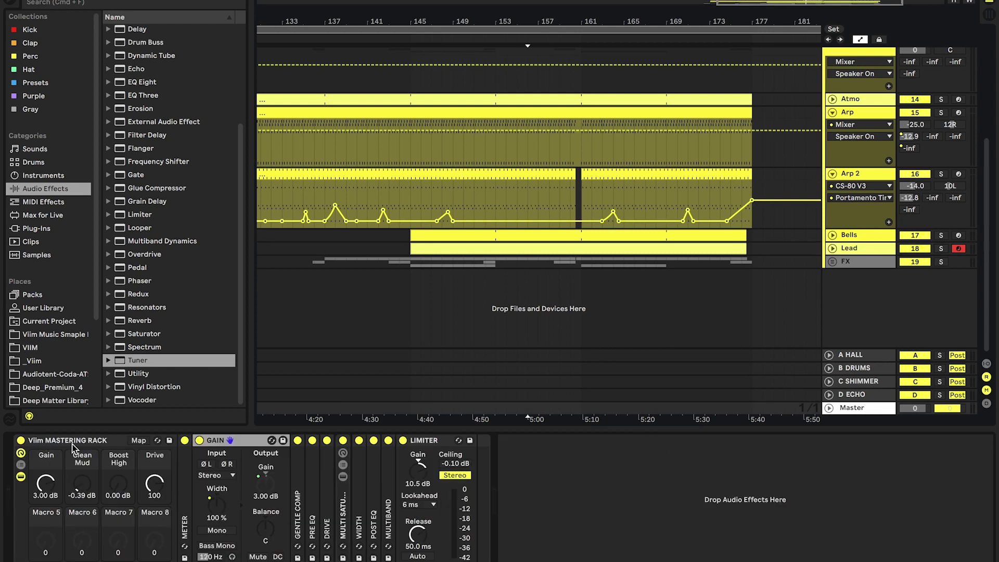
double_click(244, 440)
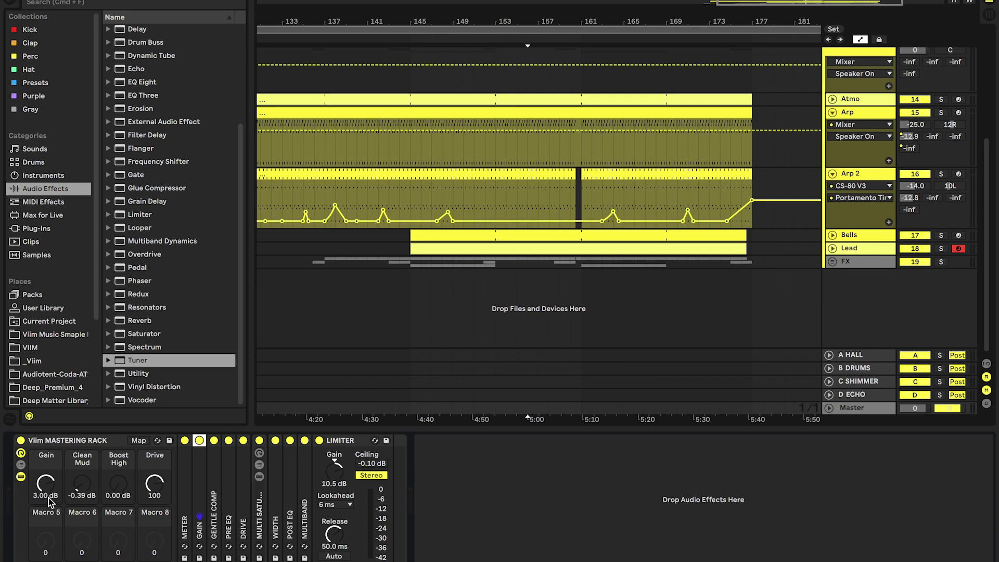
Fold the MELO group in the arrangement.
scroll(470, 357, up, 2)
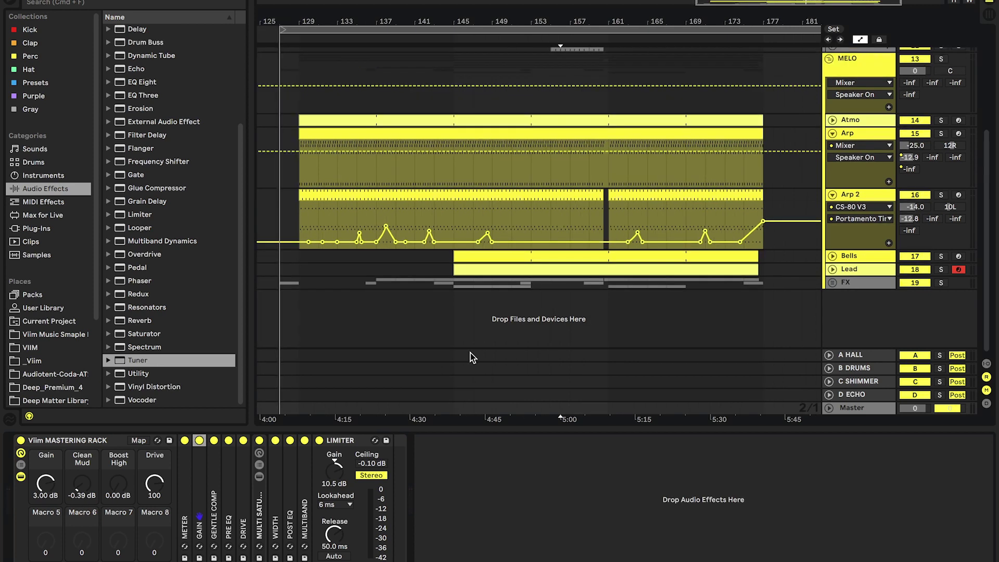
scroll(641, 304, up, 2)
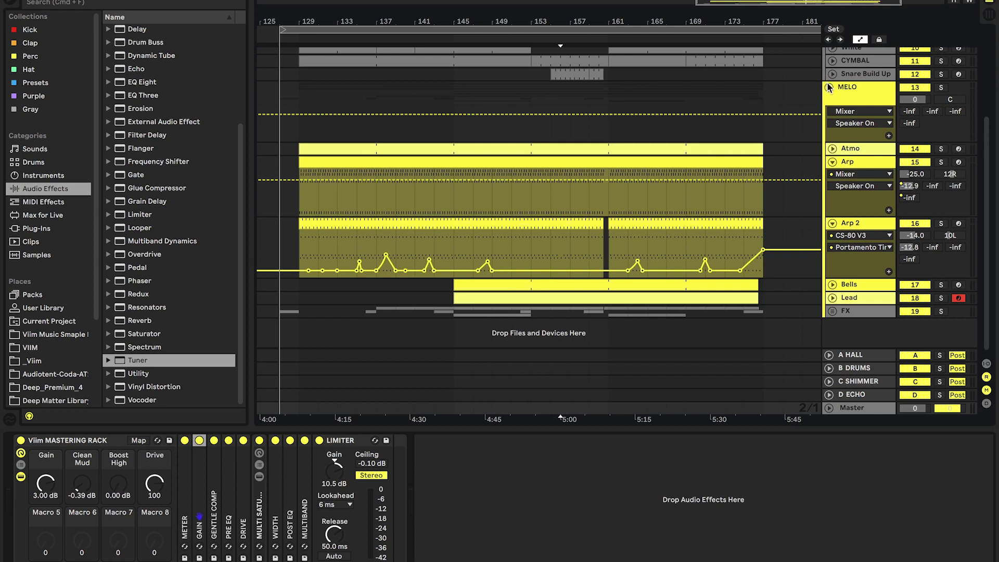
click(829, 87)
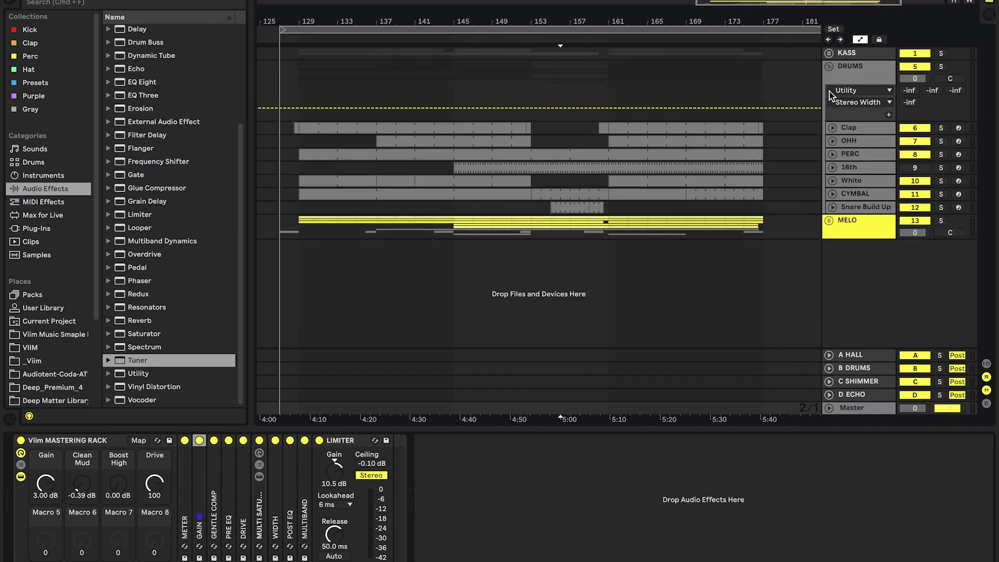